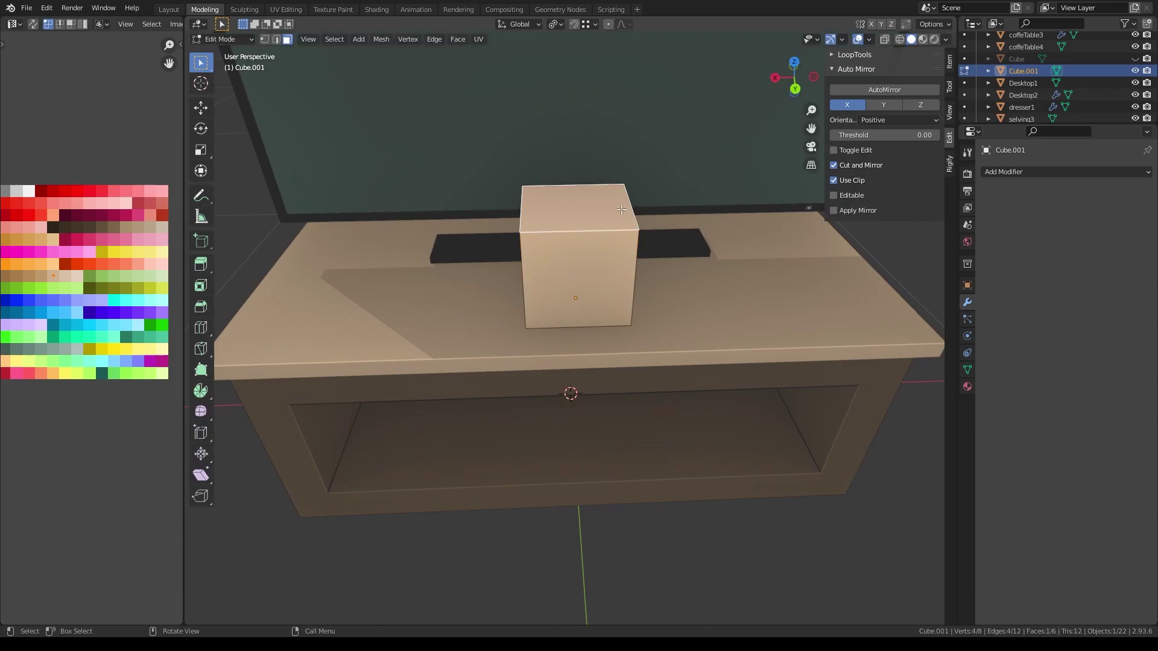
# - Flatten the whole cube along Z into a thin box
pyautogui.press('a')
pyautogui.press('s')
pyautogui.press('z')
pyautogui.press('Return')
pyautogui.moveTo(621, 209)
pyautogui.mouseDown(button='middle')
pyautogui.moveTo(801, 293)
pyautogui.moveTo(579, 313)
pyautogui.mouseUp(button='middle')
pyautogui.click(748, 282)
# - Narrow the box along Y and bevel its top edges with 3 segments
pyautogui.click(579, 314)
pyautogui.press('s')
pyautogui.press('y')
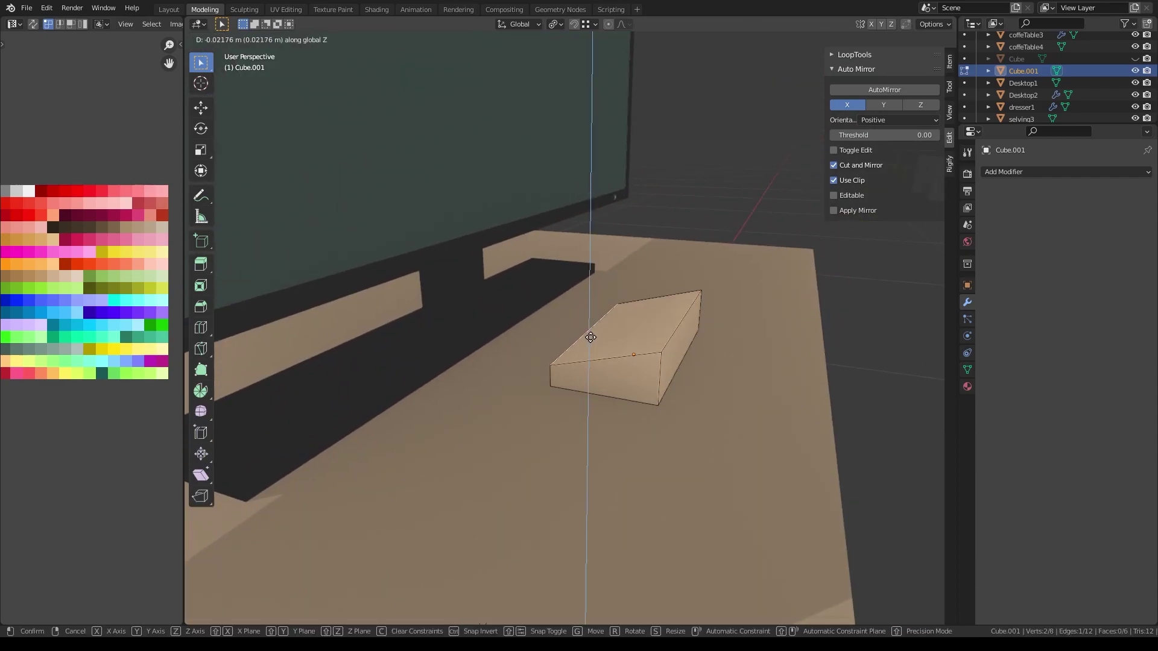
pyautogui.click(723, 320)
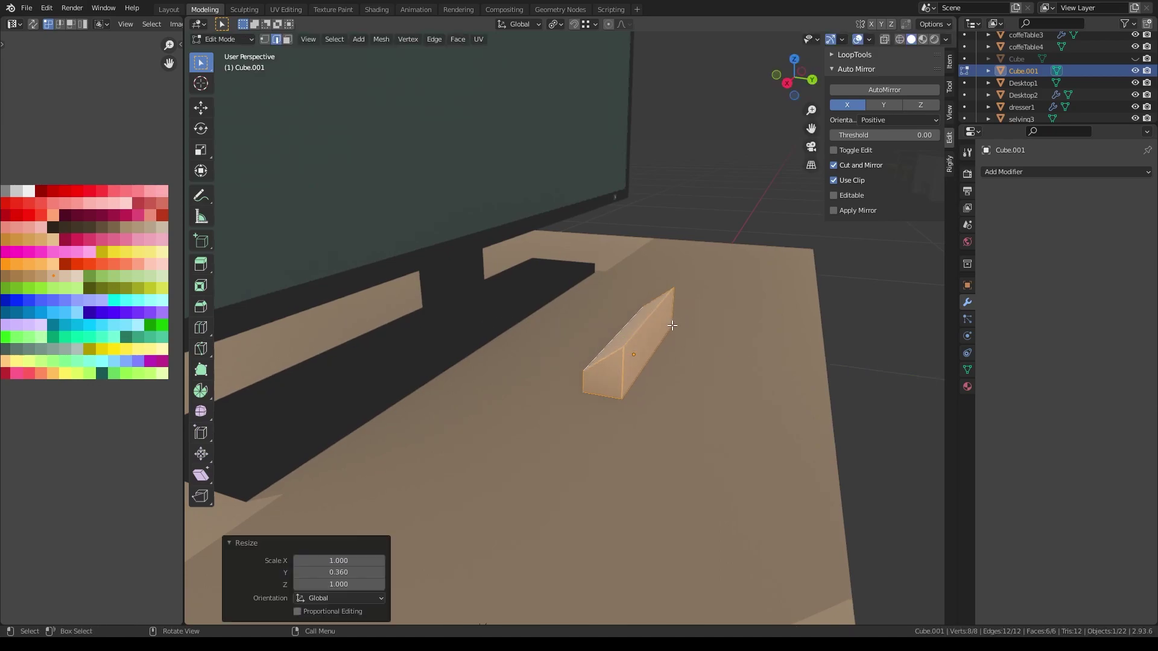
pyautogui.click(736, 308)
pyautogui.moveTo(739, 302)
pyautogui.mouseDown(button='middle')
pyautogui.moveTo(457, 525)
pyautogui.moveTo(674, 382)
pyautogui.moveTo(648, 347)
pyautogui.mouseUp(button='middle')
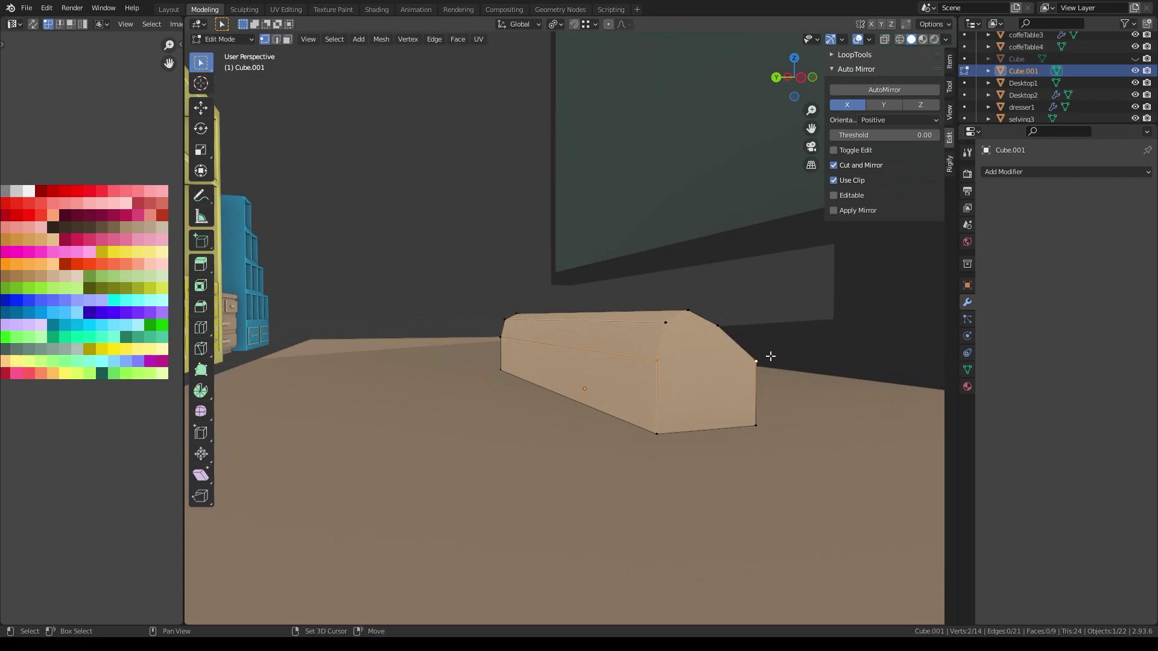
# - Join the end-face vertices with J to connect them by new edges
pyautogui.press('j')
pyautogui.moveTo(768, 335)
pyautogui.mouseDown(button='middle')
pyautogui.moveTo(585, 371)
pyautogui.moveTo(477, 415)
pyautogui.mouseUp(button='middle')
pyautogui.press('j')
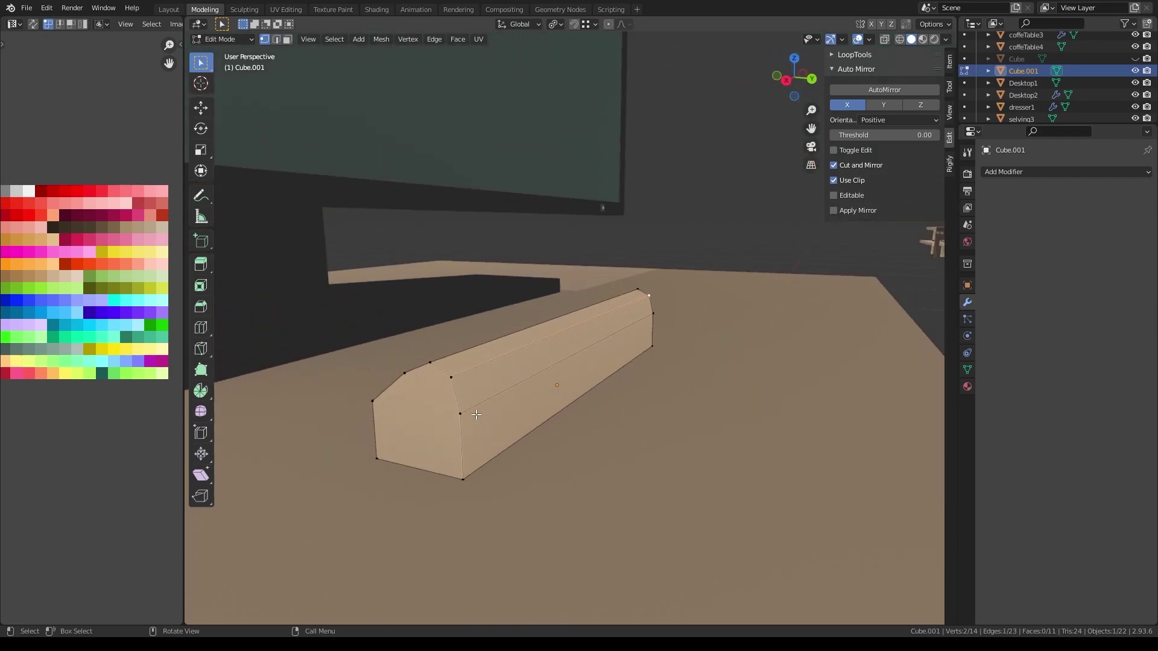
pyautogui.keyDown('shift'); pyautogui.click(451, 375); pyautogui.keyUp('shift')
pyautogui.press('j')
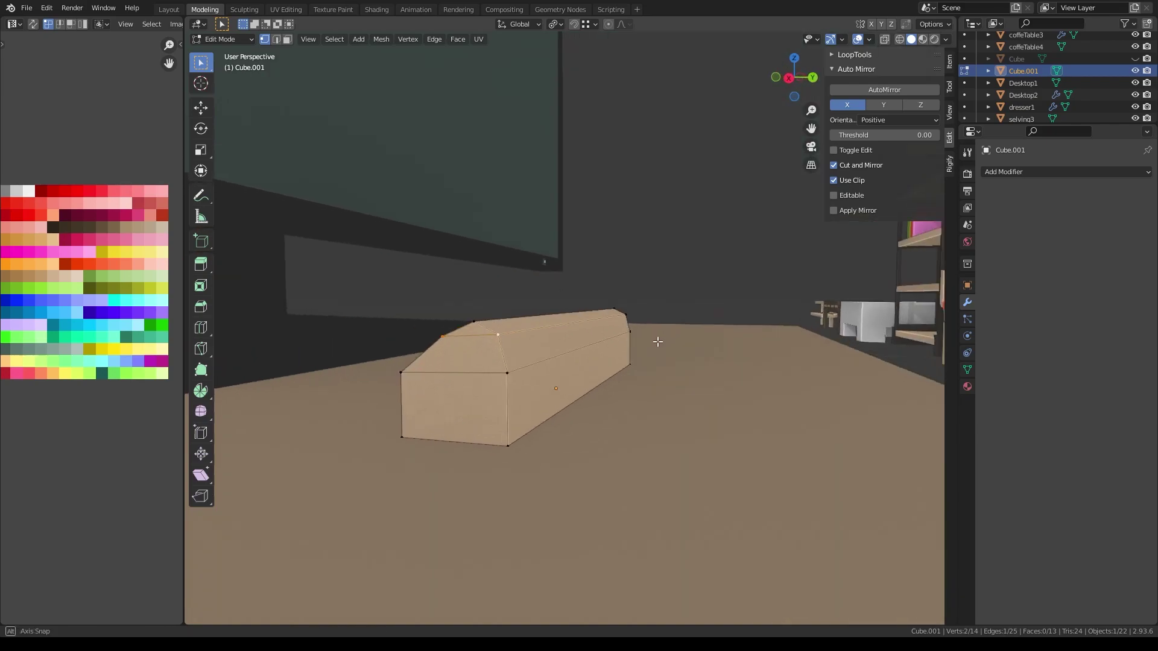
pyautogui.moveTo(451, 372)
pyautogui.mouseDown(button='middle')
pyautogui.moveTo(711, 365)
pyautogui.moveTo(649, 369)
pyautogui.mouseUp(button='middle')
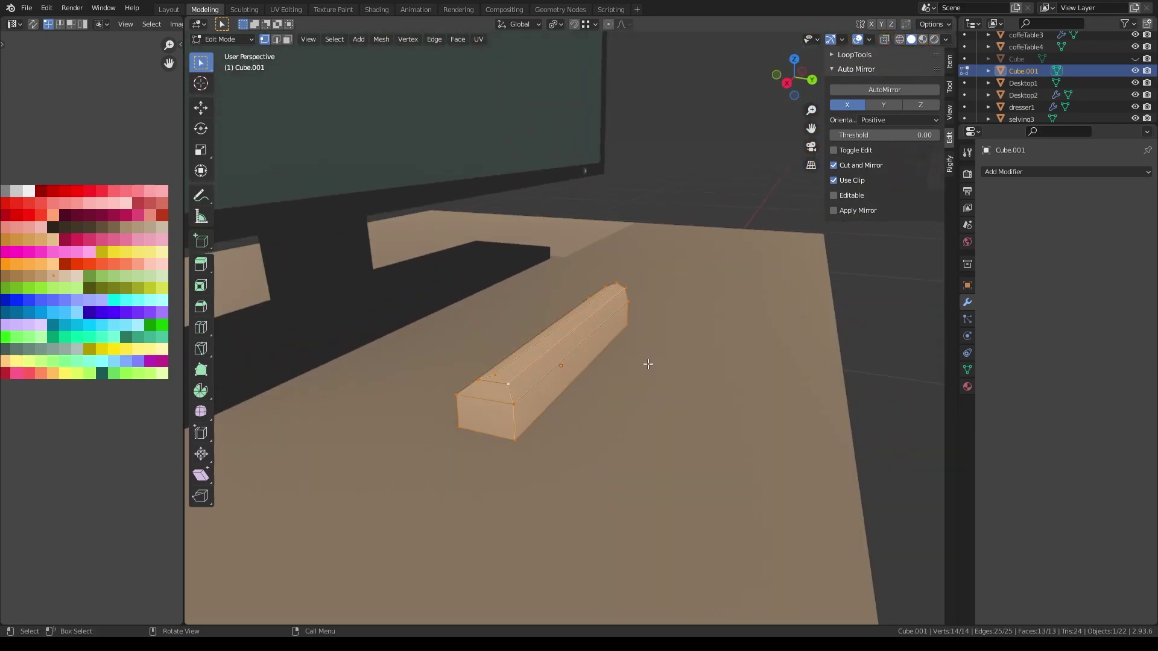
# - Rotate the whole bar 180° on Z and switch to edge selection
pyautogui.press('a')
pyautogui.press('z')
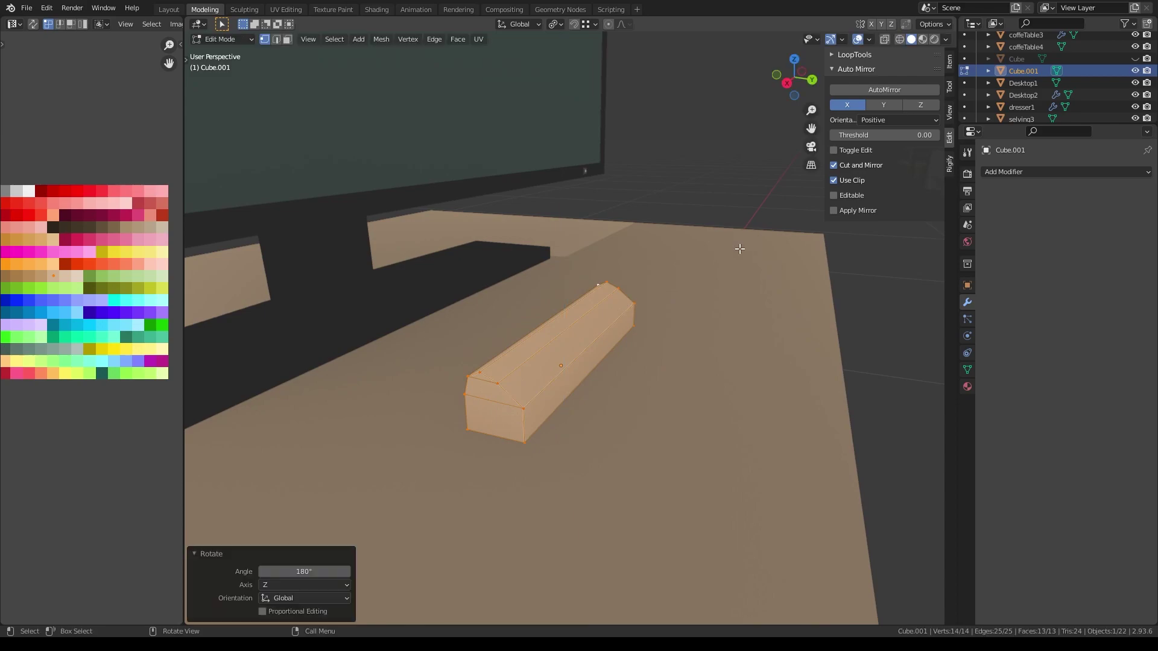
pyautogui.moveTo(740, 250)
pyautogui.mouseDown(button='middle')
pyautogui.moveTo(547, 388)
pyautogui.moveTo(567, 362)
pyautogui.mouseUp(button='middle')
pyautogui.press('2')
pyautogui.press('h')
pyautogui.hotkey('alt', 'h')
pyautogui.press('g')
pyautogui.press('g')
pyautogui.press('Escape')
# - Add a centred loop cut across the bar and bevel the new loop
pyautogui.hotkey('ctrl', 'r')
pyautogui.click(570, 349)
pyautogui.rightClick(570, 350)
pyautogui.hotkey('ctrl', 'b')
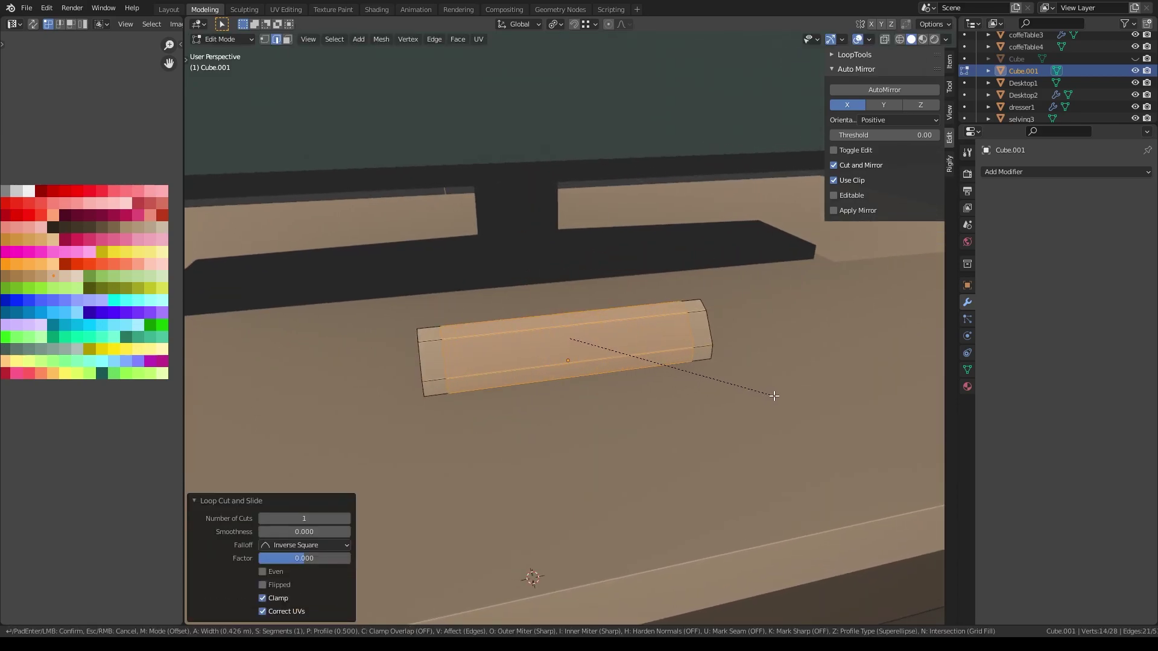
pyautogui.click(766, 393)
pyautogui.moveTo(765, 393); pyautogui.dragTo(731, 396, button='middle')
# - Inset the bar's long front faces into a thin recessed panel
pyautogui.click(532, 347)
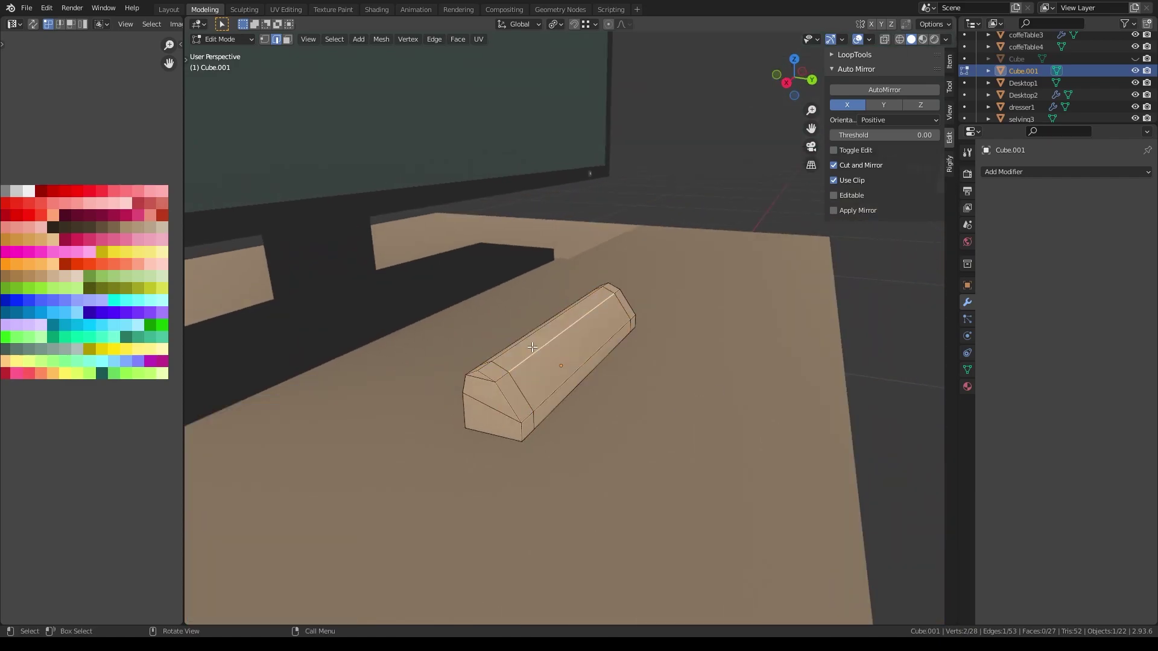
pyautogui.keyDown('shift'); pyautogui.click(555, 392); pyautogui.keyUp('shift')
pyautogui.moveTo(555, 392)
pyautogui.mouseDown(button='middle')
pyautogui.moveTo(574, 501)
pyautogui.moveTo(579, 355)
pyautogui.mouseUp(button='middle')
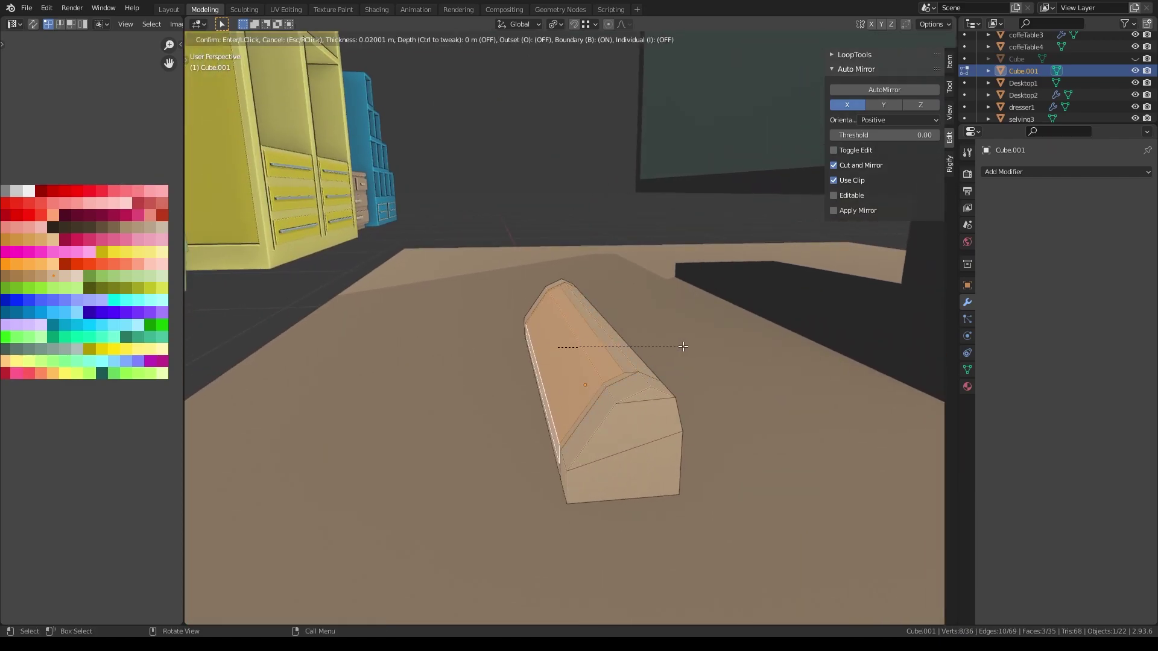
pyautogui.click(688, 343)
pyautogui.moveTo(689, 343)
pyautogui.mouseDown(button='middle')
pyautogui.moveTo(603, 374)
pyautogui.moveTo(571, 403)
pyautogui.mouseUp(button='middle')
pyautogui.press('a')
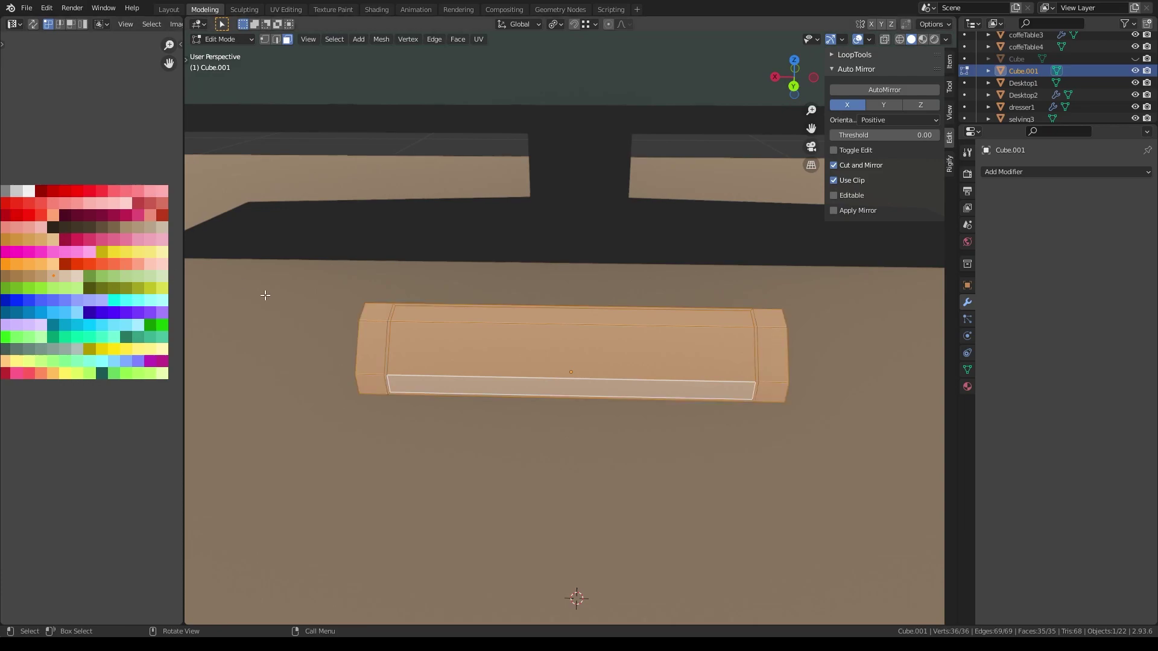
# - Paint the whole bar black and its middle section grey from the colour atlas
pyautogui.click(4, 219)
pyautogui.click(554, 339)
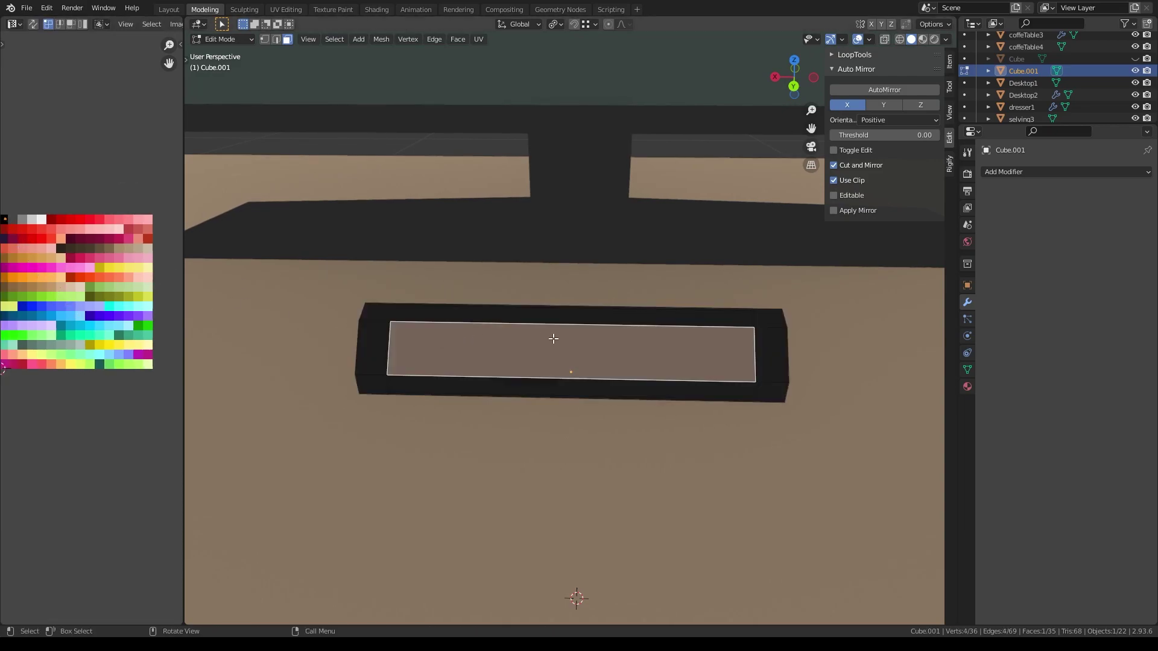
pyautogui.hotkey('ctrl', 'l')
pyautogui.press('2')
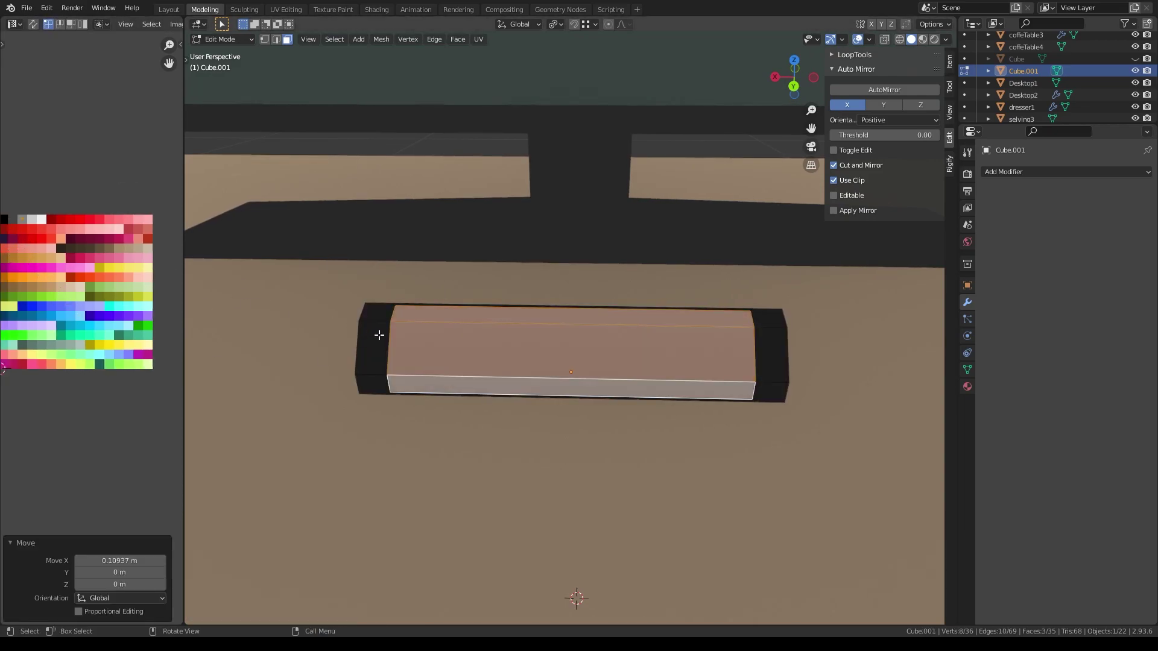
pyautogui.keyDown('alt'); pyautogui.click(387, 322); pyautogui.keyUp('alt')
# - Reselect the bar, select all its faces in Edit Mode, and isolate it in Local view
pyautogui.press('Tab')
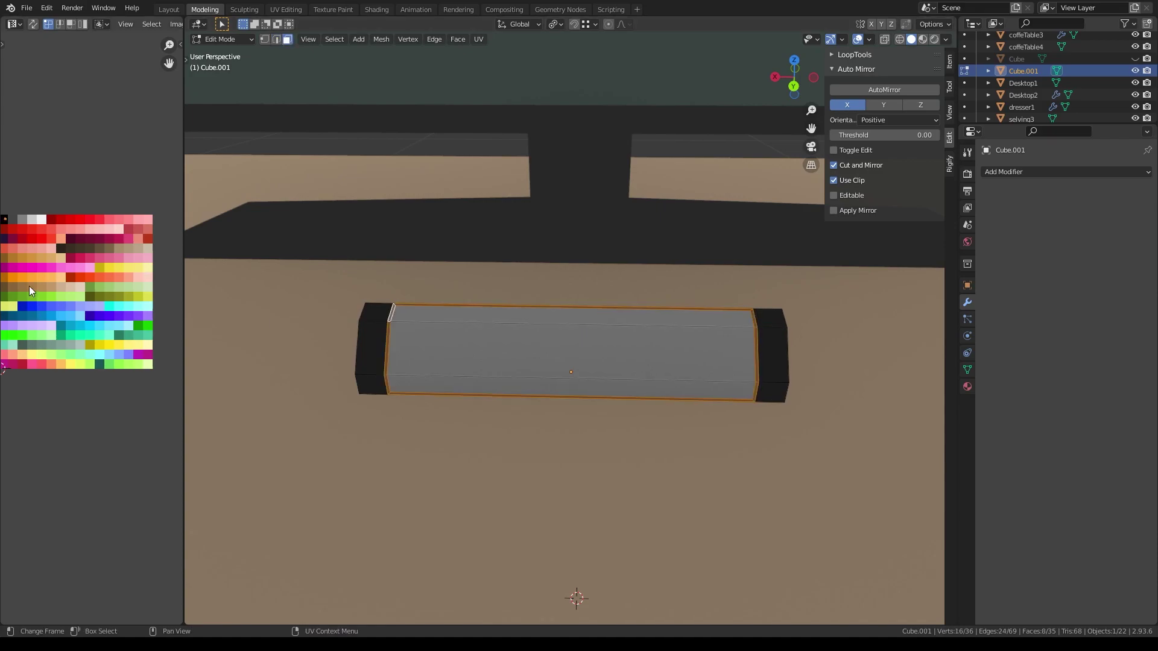
pyautogui.click(251, 306)
pyautogui.press('KP_Decimal')
pyautogui.moveTo(365, 238); pyautogui.dragTo(485, 365, button='middle')
pyautogui.click(486, 365)
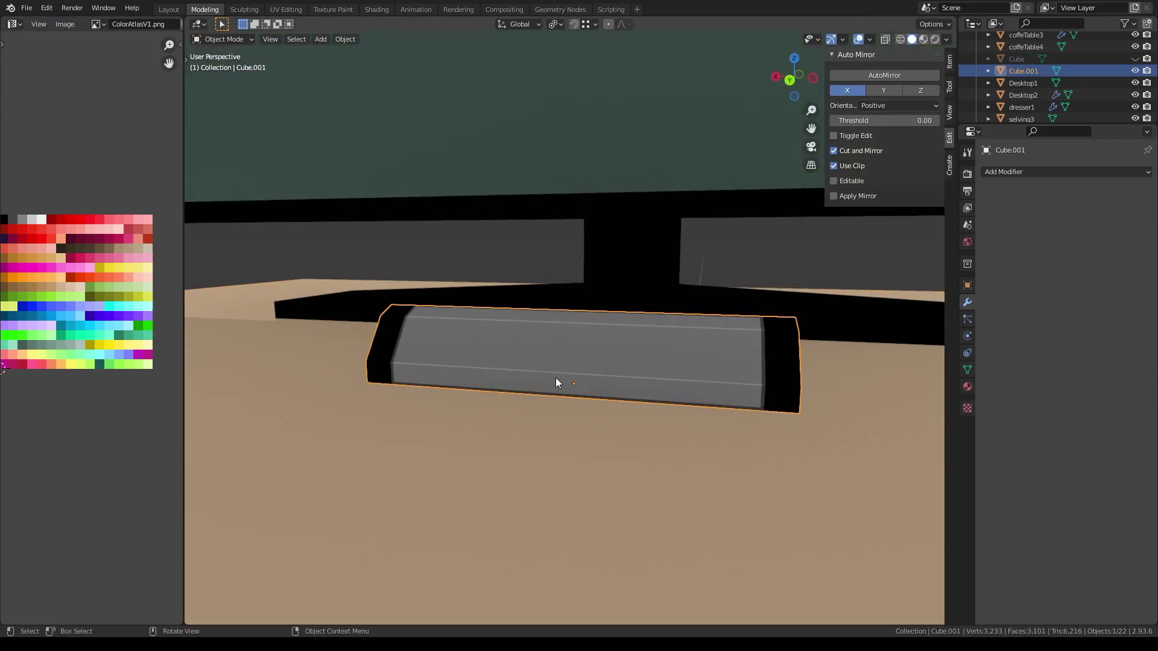
pyautogui.press('Tab')
pyautogui.press('a')
pyautogui.press('KP_Divide')
# - Inset both end faces of the bar and move them down on Z
pyautogui.moveTo(572, 341); pyautogui.dragTo(747, 367, button='middle')
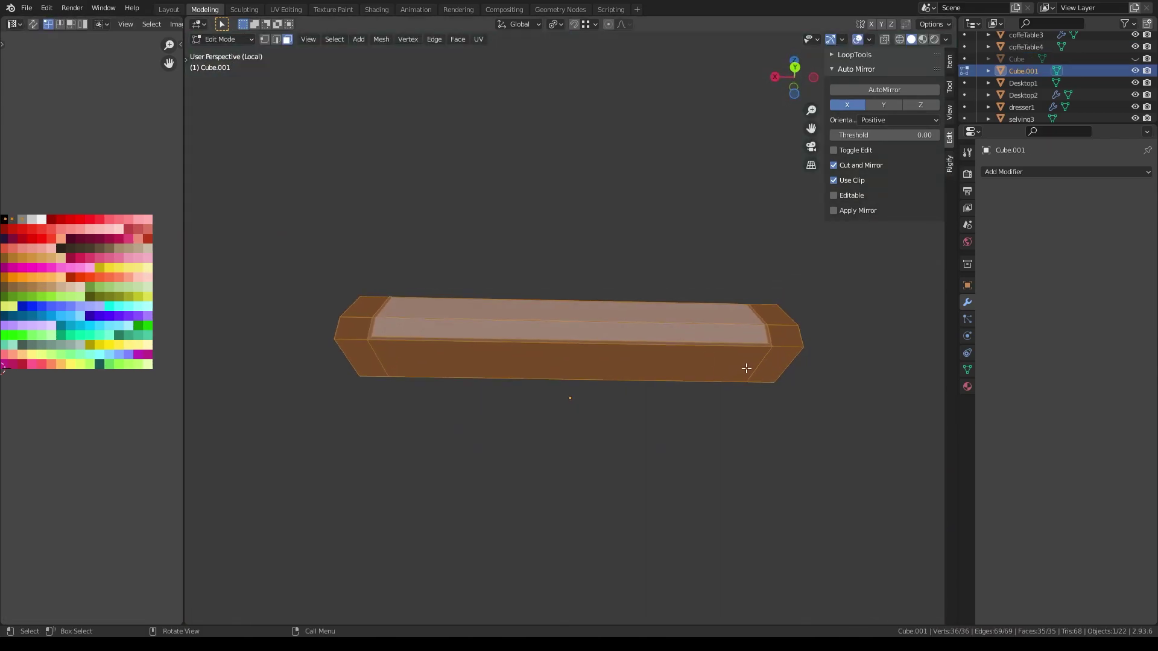
pyautogui.click(766, 365)
pyautogui.keyDown('shift'); pyautogui.click(377, 363); pyautogui.keyUp('shift')
pyautogui.click(863, 415)
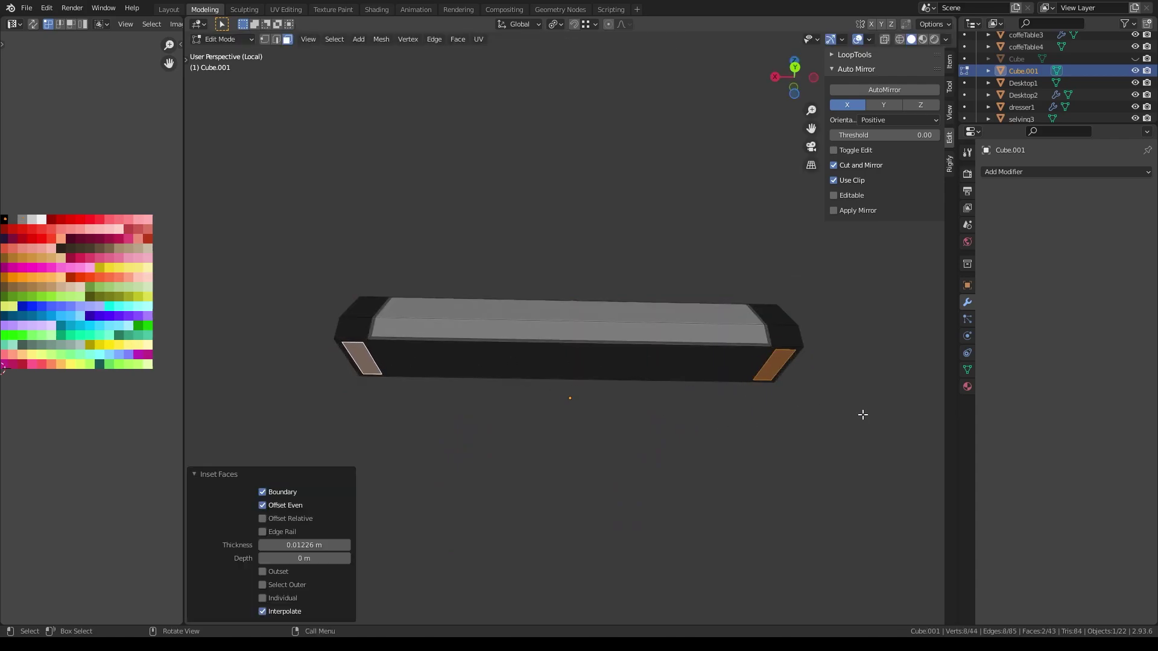
pyautogui.press('KP_Divide')
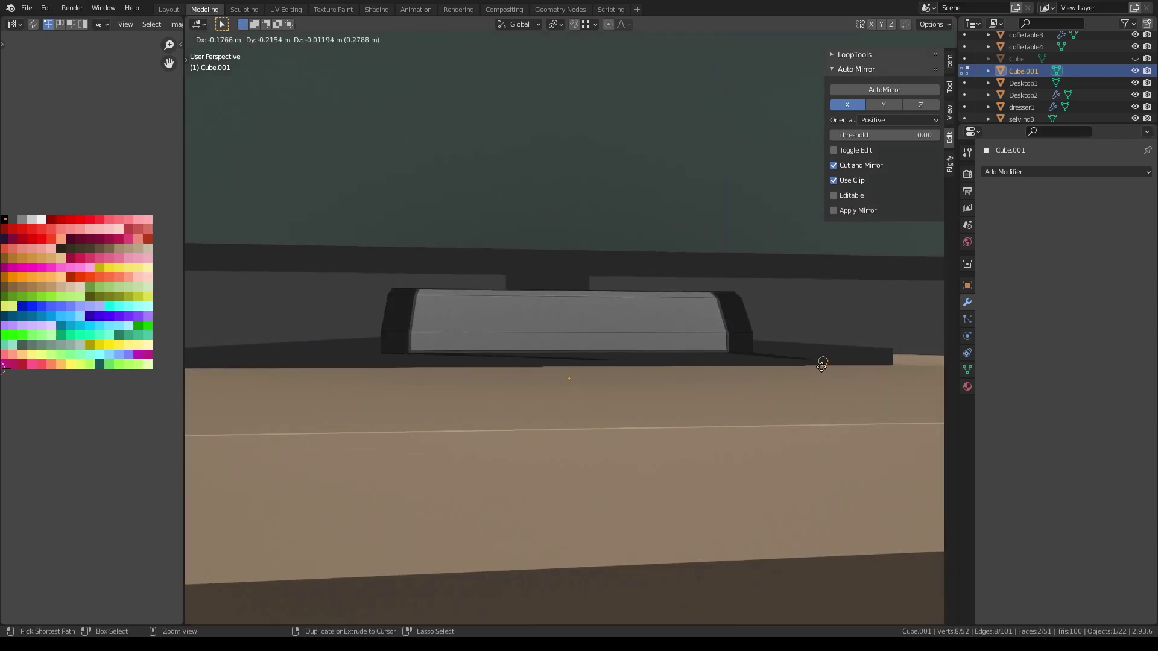
pyautogui.press('z')
pyautogui.click(822, 365)
# - In front ortho X-ray view, box-select the bar's lower geometry and lower it vertically
pyautogui.press('KP_1')
pyautogui.hotkey('alt', 'z')
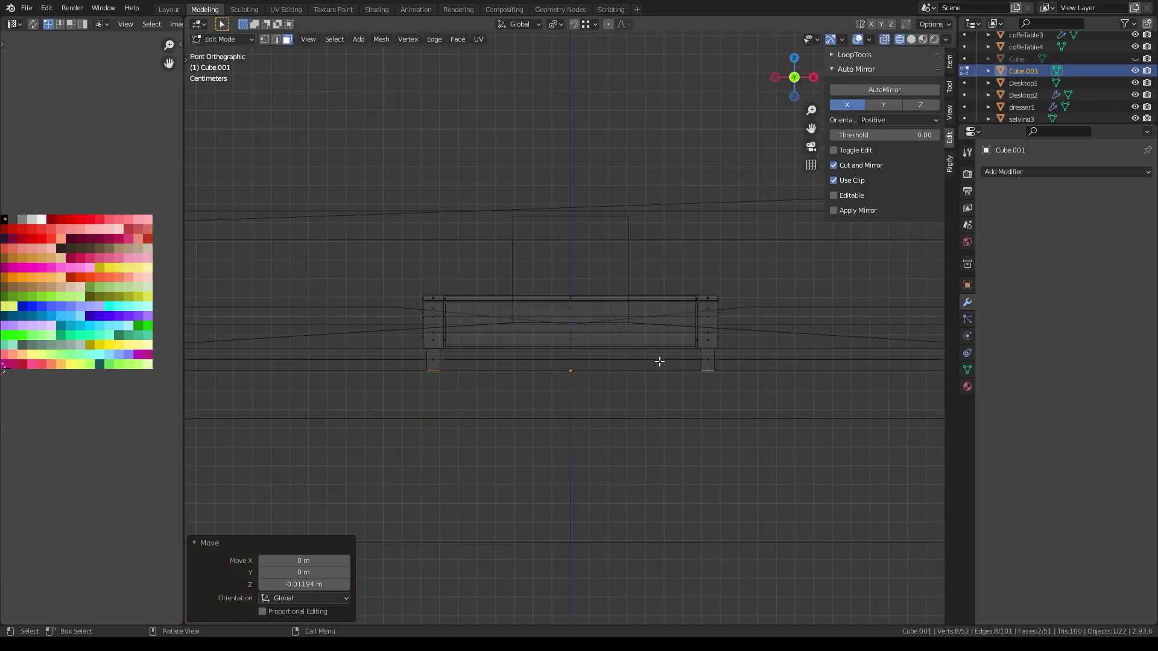
pyautogui.scroll(-2, 660, 362)
pyautogui.moveTo(406, 259); pyautogui.dragTo(717, 338)
pyautogui.press('g')
pyautogui.press('z')
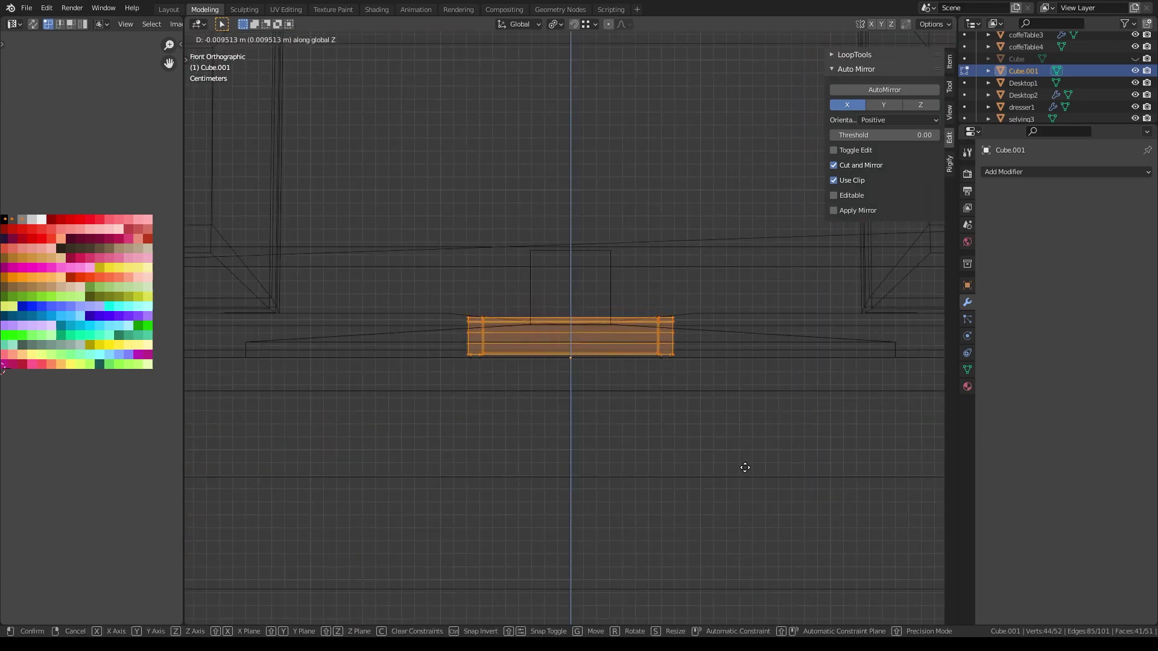
pyautogui.click(745, 468)
pyautogui.hotkey('alt', 'z')
pyautogui.moveTo(613, 404); pyautogui.dragTo(688, 350, button='middle')
pyautogui.scroll(3, 688, 349)
# - Add a loop cut near the bar's ends and extrude the small feet underneath
pyautogui.click(420, 381)
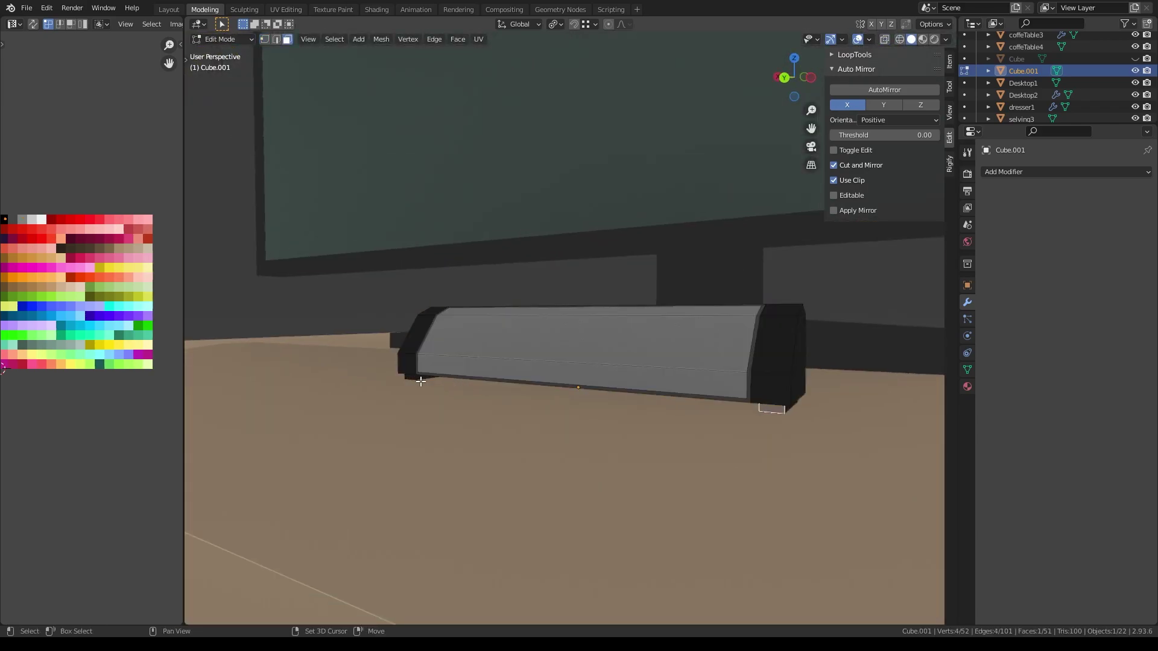
pyautogui.moveTo(421, 381); pyautogui.dragTo(473, 388, button='middle')
pyautogui.hotkey('ctrl', 'r')
pyautogui.click(657, 434)
pyautogui.click(472, 379)
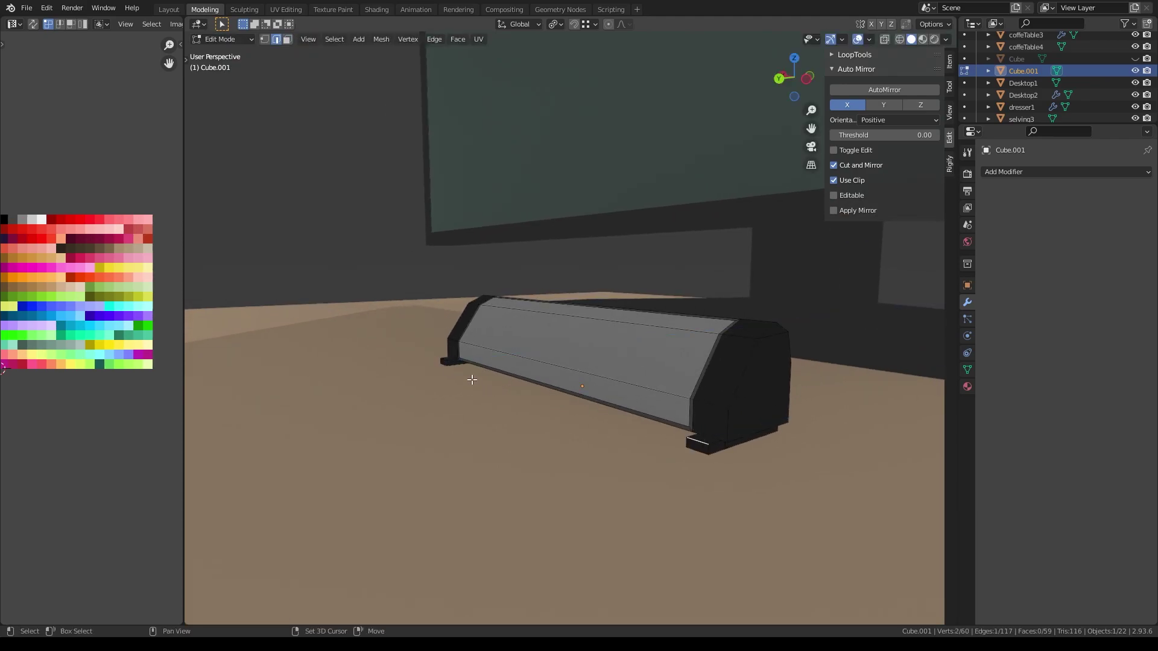
pyautogui.click(725, 425)
pyautogui.moveTo(725, 425)
pyautogui.mouseDown(button='middle')
pyautogui.moveTo(659, 400)
pyautogui.moveTo(689, 380)
pyautogui.moveTo(548, 347)
pyautogui.mouseUp(button='middle')
pyautogui.press('3')
pyautogui.click(694, 376)
# - Stretch the whole bar along X to make it much longer
pyautogui.scroll(-2, 548, 346)
pyautogui.scroll(3, 548, 346)
pyautogui.press('a')
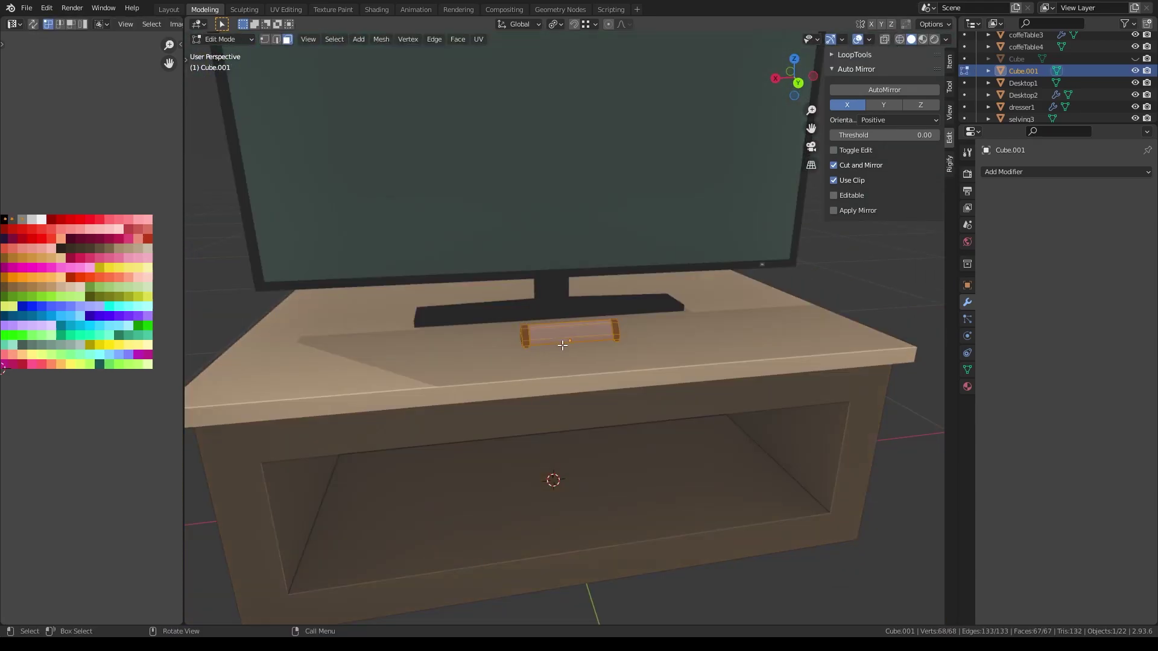
pyautogui.press('s')
pyautogui.press('x')
pyautogui.click(809, 380)
# - Re-enter Edit Mode on the bar, frame it, and pan the colour palette image
pyautogui.press('Tab')
pyautogui.moveTo(677, 388)
pyautogui.mouseDown(button='middle')
pyautogui.moveTo(781, 375)
pyautogui.moveTo(667, 380)
pyautogui.moveTo(547, 338)
pyautogui.mouseUp(button='middle')
pyautogui.press('Tab')
pyautogui.press('KP_Decimal')
pyautogui.scroll(3, 146, 277)
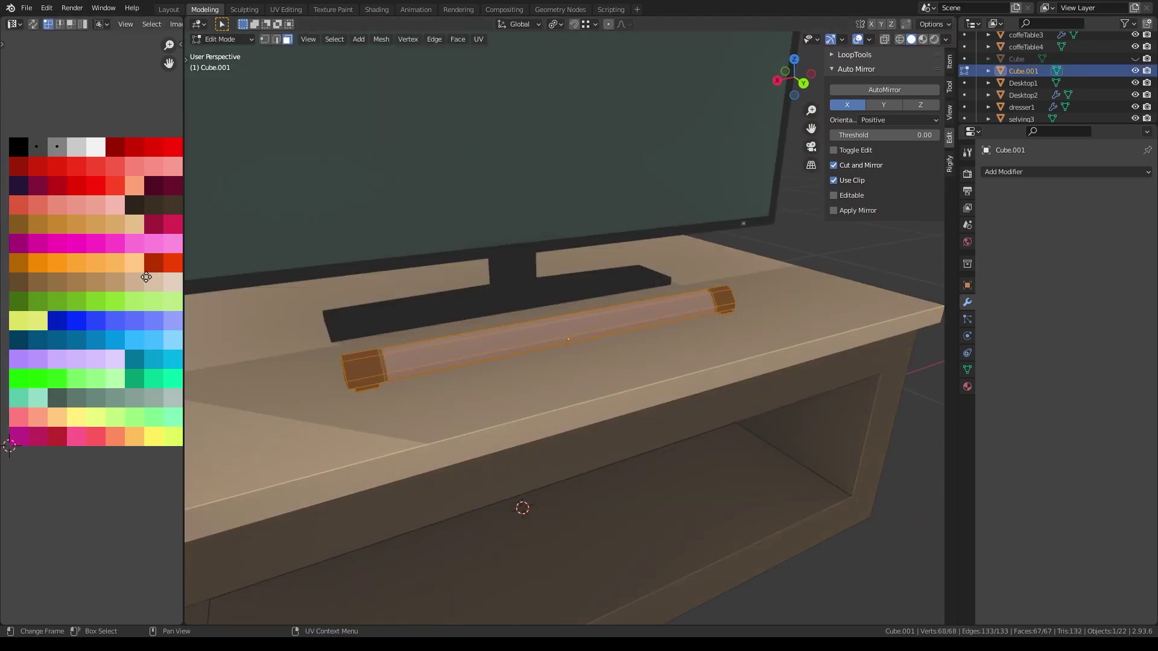
pyautogui.moveTo(145, 277); pyautogui.dragTo(159, 294, button='middle')
# - Isolate the bar, duplicate a side face in place, and narrow it along X
pyautogui.press('KP_Divide')
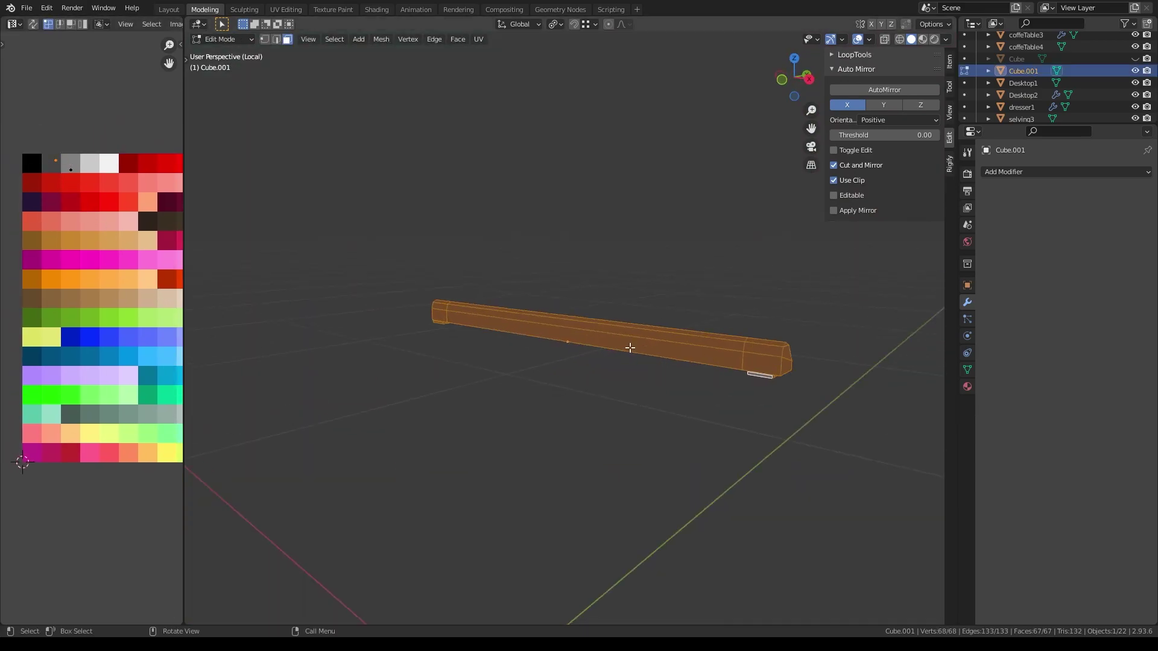
pyautogui.click(629, 348)
pyautogui.moveTo(630, 348); pyautogui.dragTo(712, 391, button='middle')
pyautogui.hotkey('shift', 'd')
pyautogui.press('Escape')
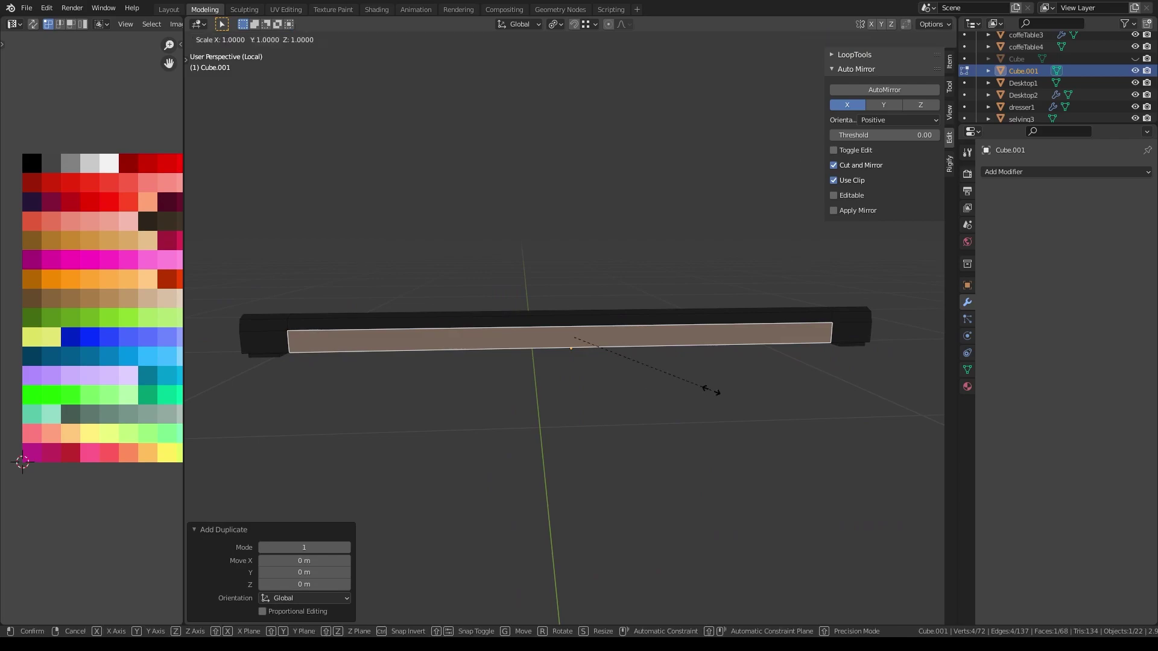
pyautogui.press('x')
pyautogui.click(646, 373)
# - Flatten the duplicated face twice on Z and delete the large extra face
pyautogui.press('s')
pyautogui.press('z')
pyautogui.click(586, 344)
pyautogui.press('s')
pyautogui.press('z')
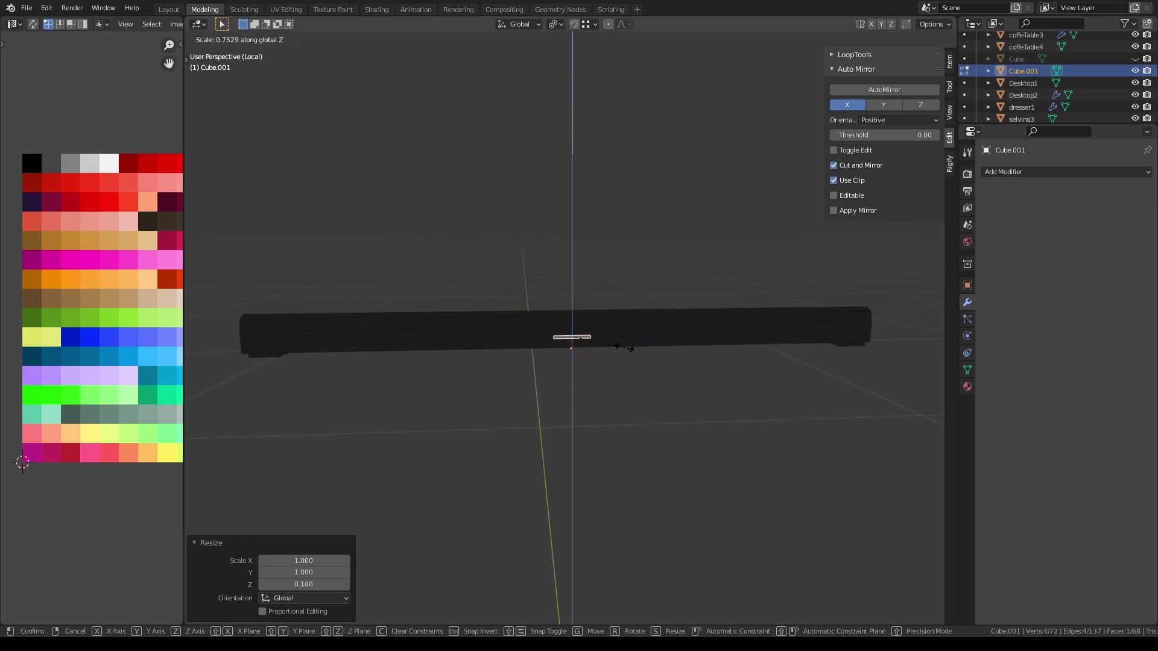
pyautogui.click(597, 339)
pyautogui.moveTo(592, 344); pyautogui.dragTo(502, 344, button='middle')
pyautogui.press('e')
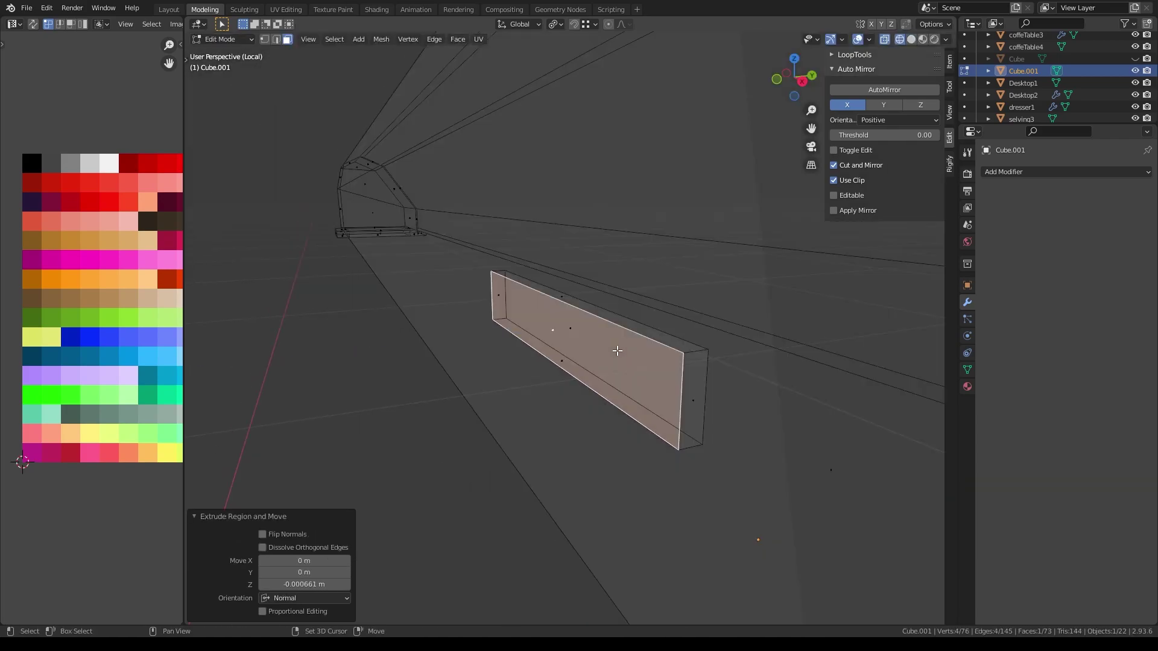
pyautogui.press('x')
pyautogui.click(514, 357)
# - Select the new strip's faces and move their UVs onto a light palette swatch
pyautogui.hotkey('alt', 'z')
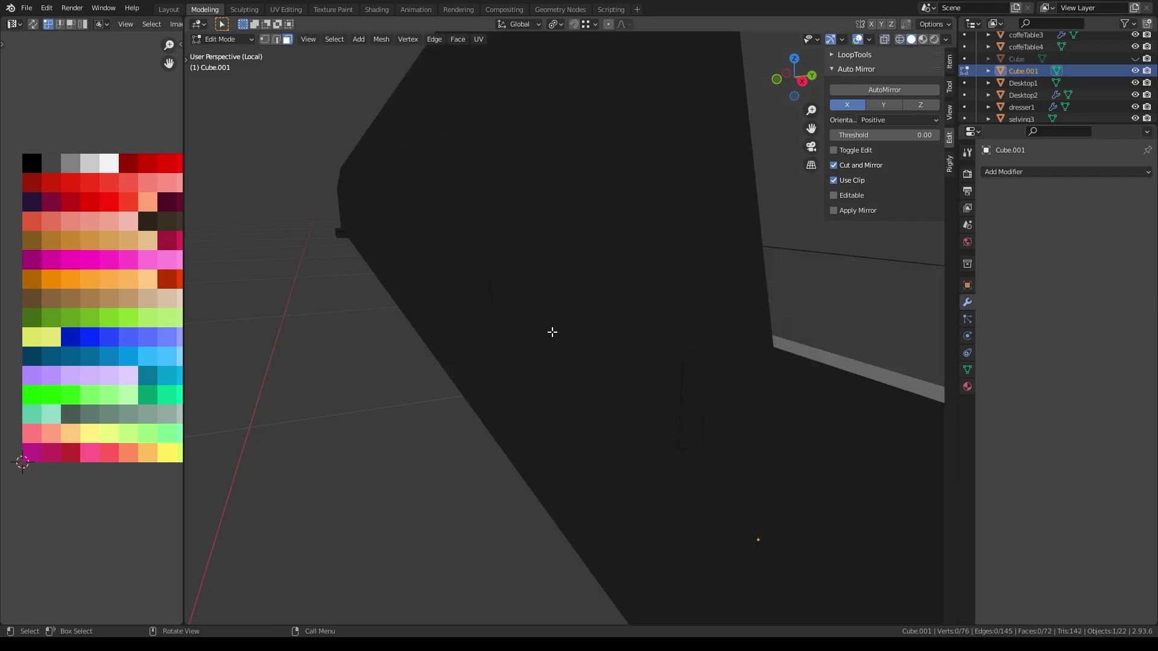
pyautogui.click(554, 331)
pyautogui.press('ctrl+KP_Add')
pyautogui.moveTo(553, 331); pyautogui.dragTo(253, 283, button='middle')
pyautogui.scroll(-3, 85, 244)
pyautogui.scroll(3, 108, 331)
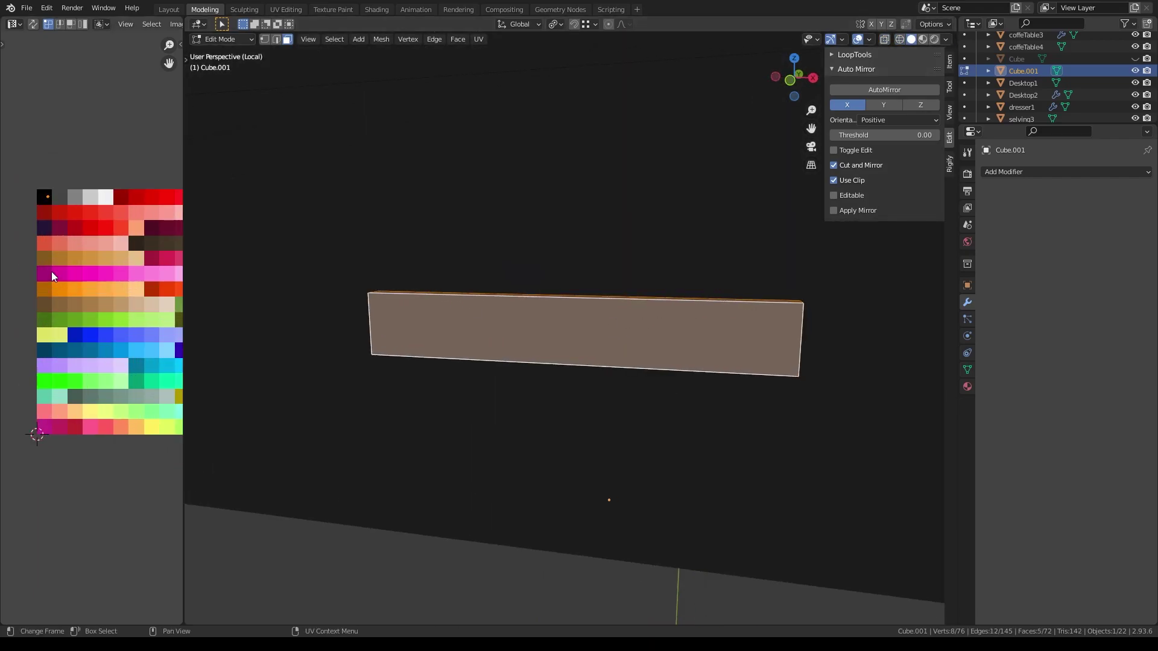
pyautogui.press('g')
pyautogui.click(96, 270)
# - In front view, select the light bar and slide it sideways along X
pyautogui.press('KP_1')
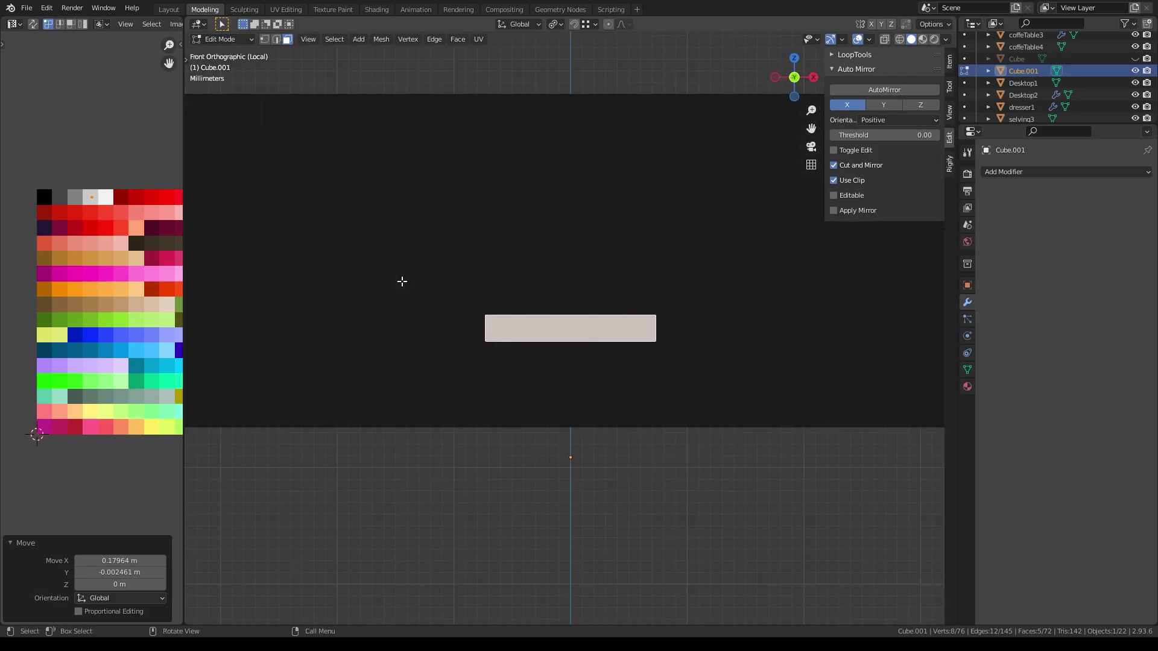
pyautogui.click(496, 312)
pyautogui.hotkey('alt', 'a')
pyautogui.press('l')
pyautogui.scroll(-4, 566, 351)
pyautogui.press('g')
pyautogui.press('x')
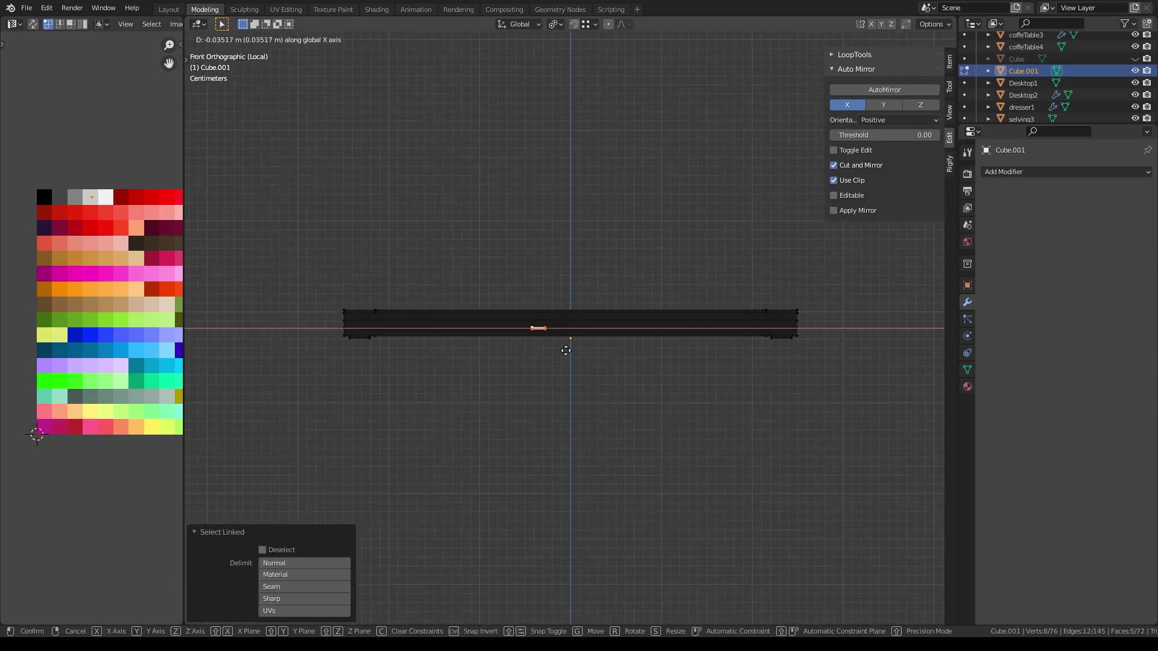
pyautogui.click(417, 354)
pyautogui.scroll(5, 349, 354)
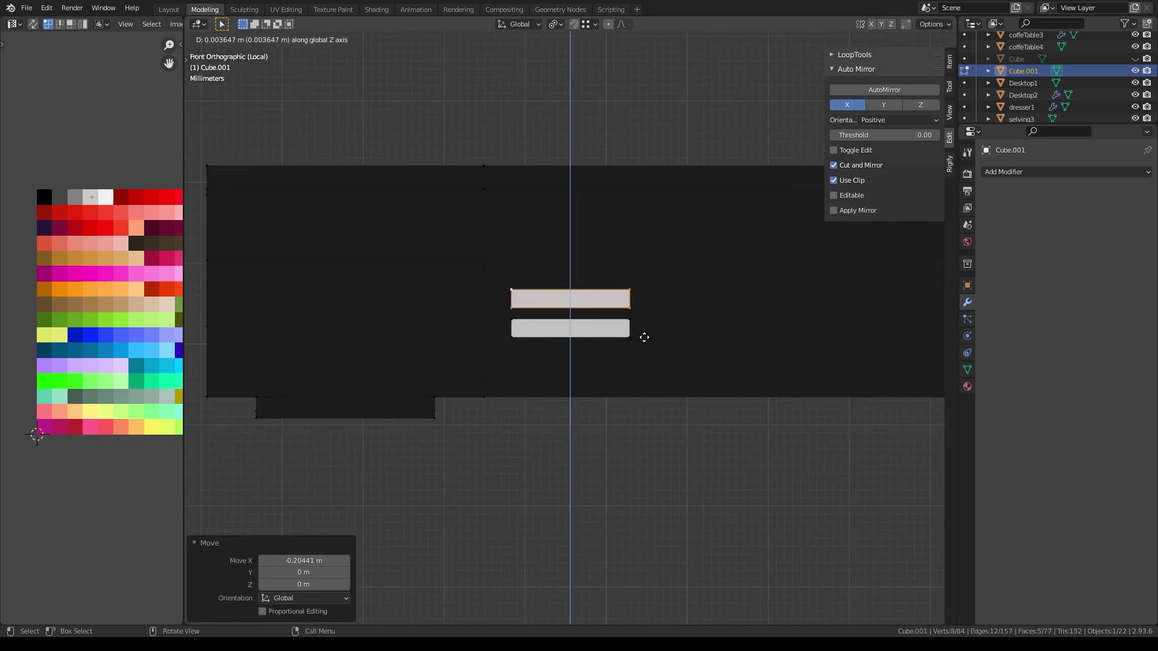
# - Shorten the bottom bar by scaling it on Z and X, then duplicate it
pyautogui.press('s')
pyautogui.press('z')
pyautogui.click(608, 354)
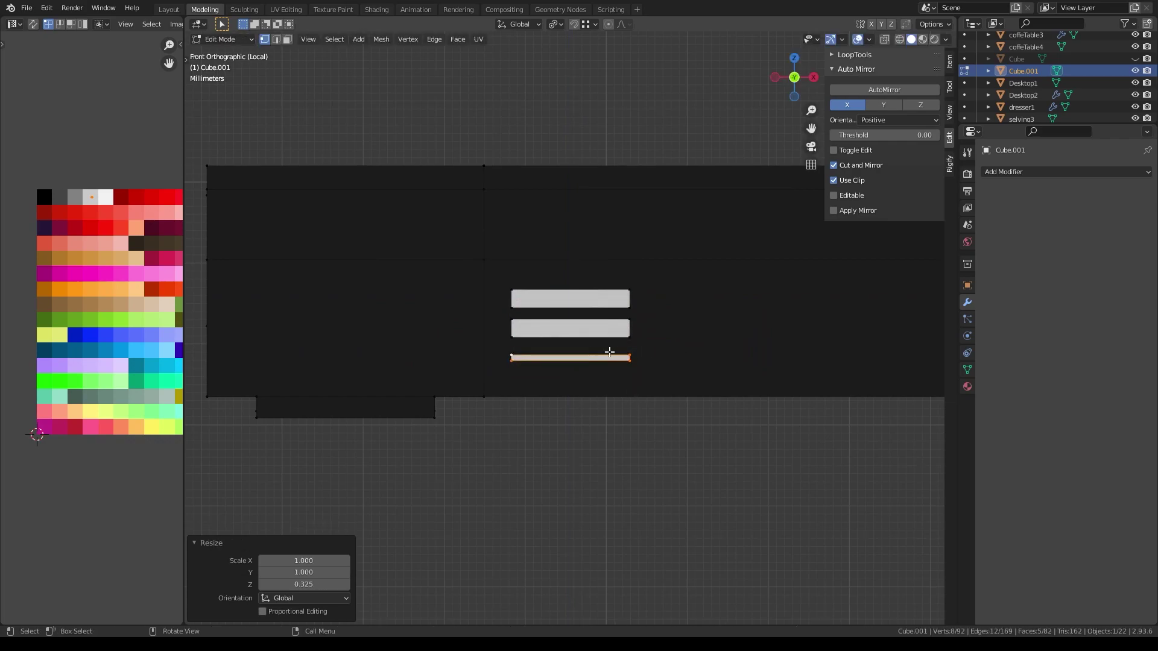
pyautogui.press('s')
pyautogui.press('x')
pyautogui.click(601, 350)
pyautogui.press('g')
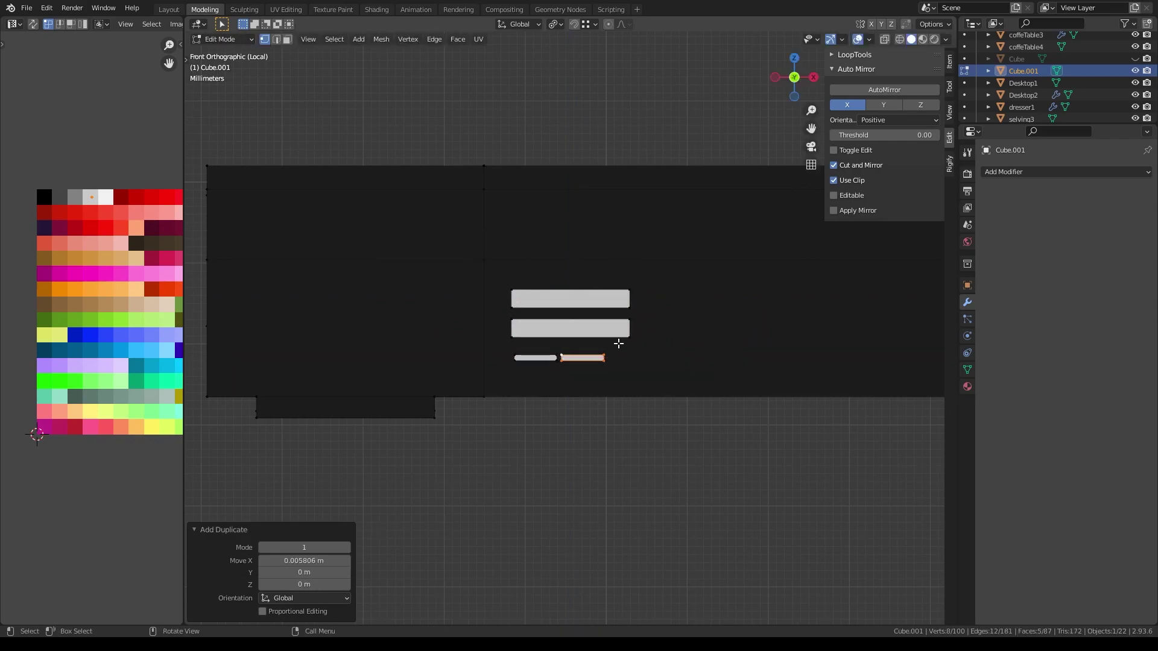
pyautogui.moveTo(668, 337); pyautogui.dragTo(726, 377, button='middle')
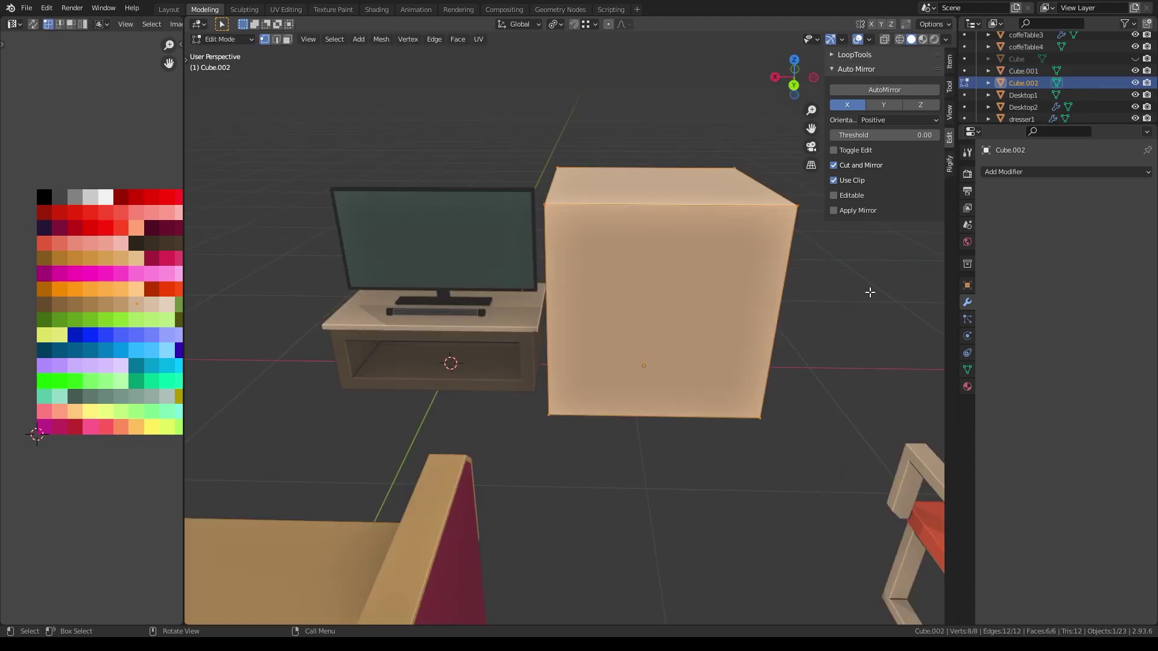
# - Lower the new cube's top face along Z to flatten it into a slab
pyautogui.press('g')
pyautogui.press('z')
pyautogui.click(691, 369)
pyautogui.scroll(2, 523, 327)
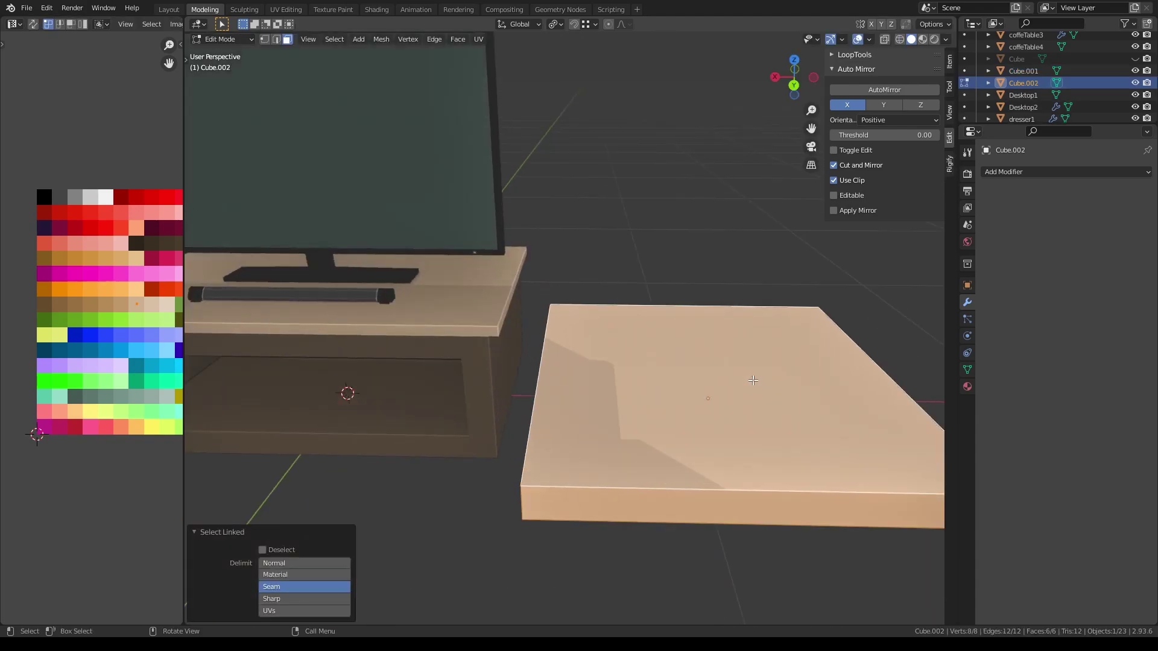
pyautogui.scroll(2, 823, 324)
pyautogui.scroll(-3, 822, 323)
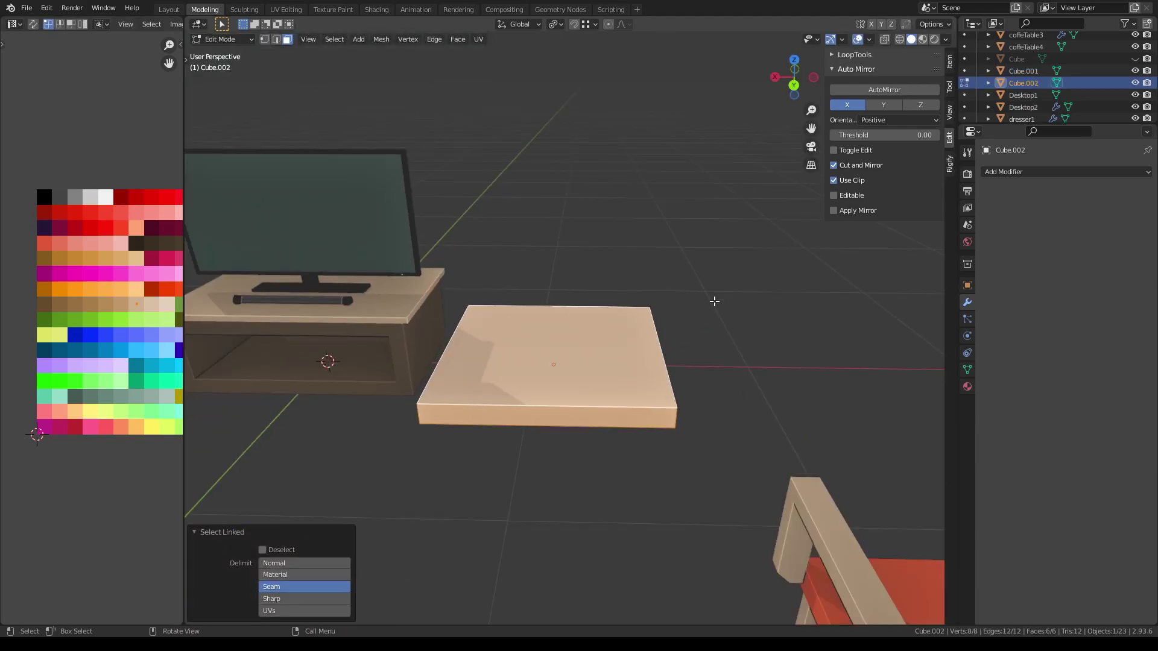
# - Scale the slab down into a small square and lower its top face to thin it
pyautogui.press('s')
pyautogui.click(595, 337)
pyautogui.click(506, 368)
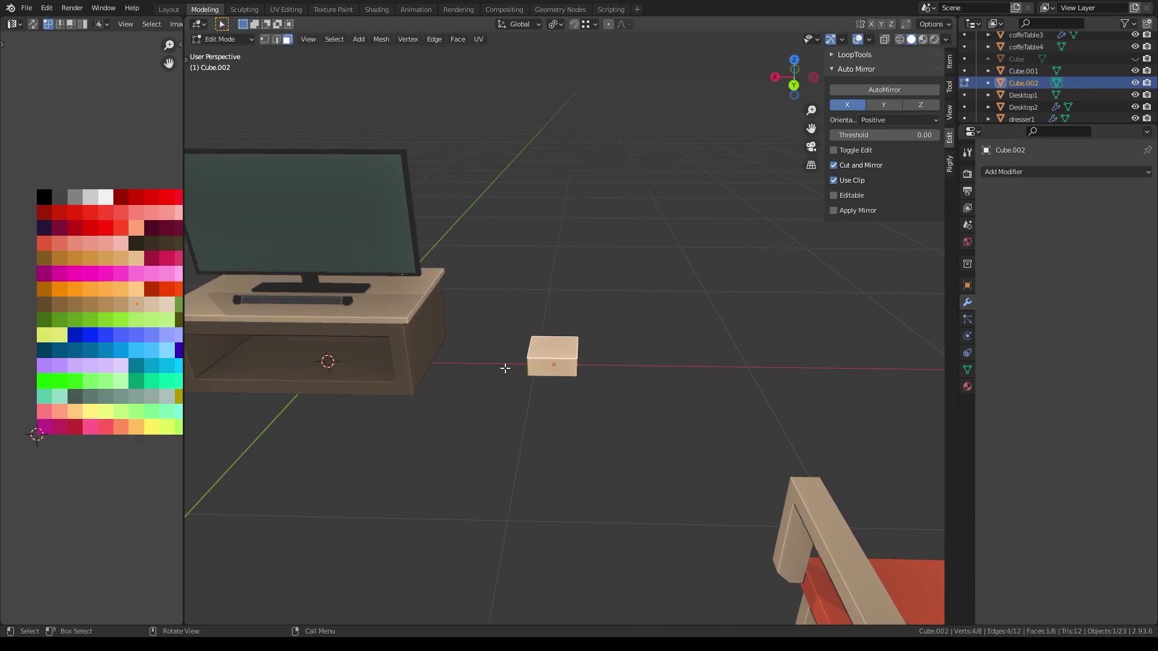
pyautogui.press('g')
pyautogui.press('z')
pyautogui.click(476, 505)
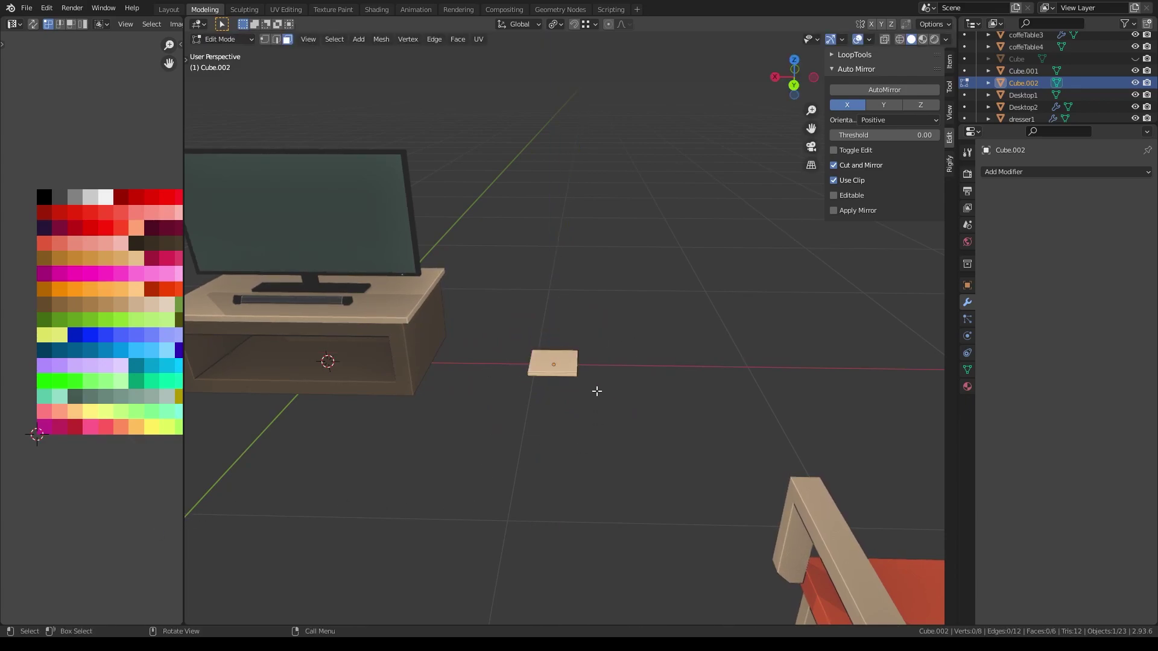
pyautogui.scroll(5, 597, 390)
pyautogui.moveTo(564, 360)
pyautogui.mouseDown(button='middle')
pyautogui.moveTo(586, 390)
pyautogui.moveTo(563, 390)
pyautogui.mouseUp(button='middle')
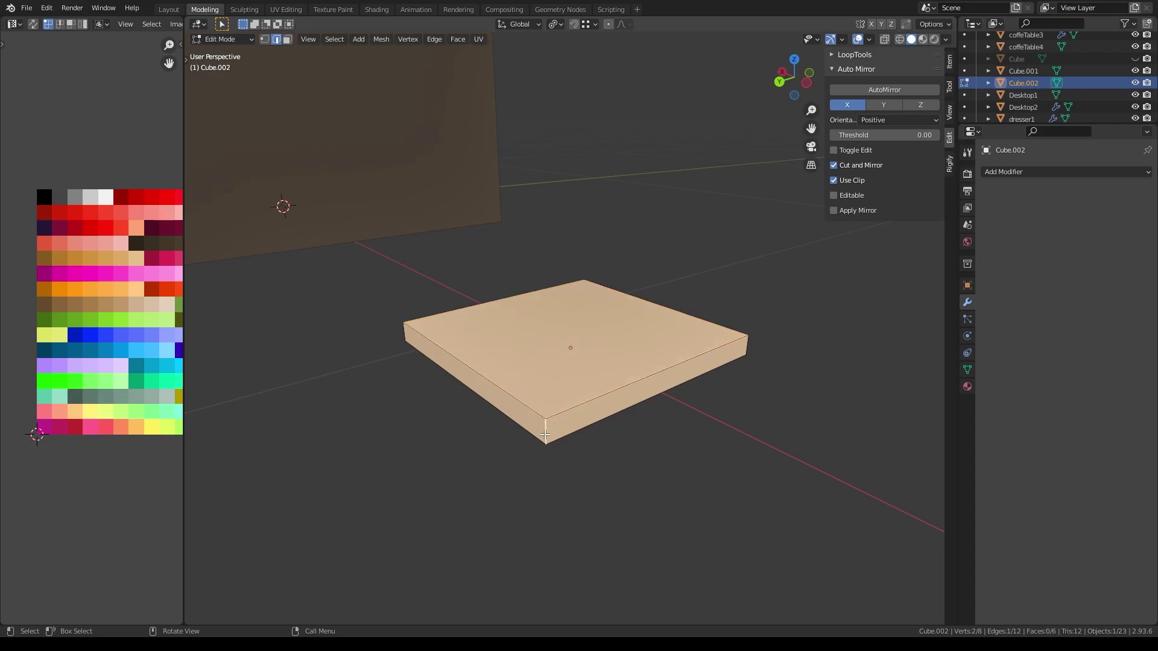
# - Bevel the slab's corner edges and connect the two selected corner vertices
pyautogui.hotkey('ctrl', 'b')
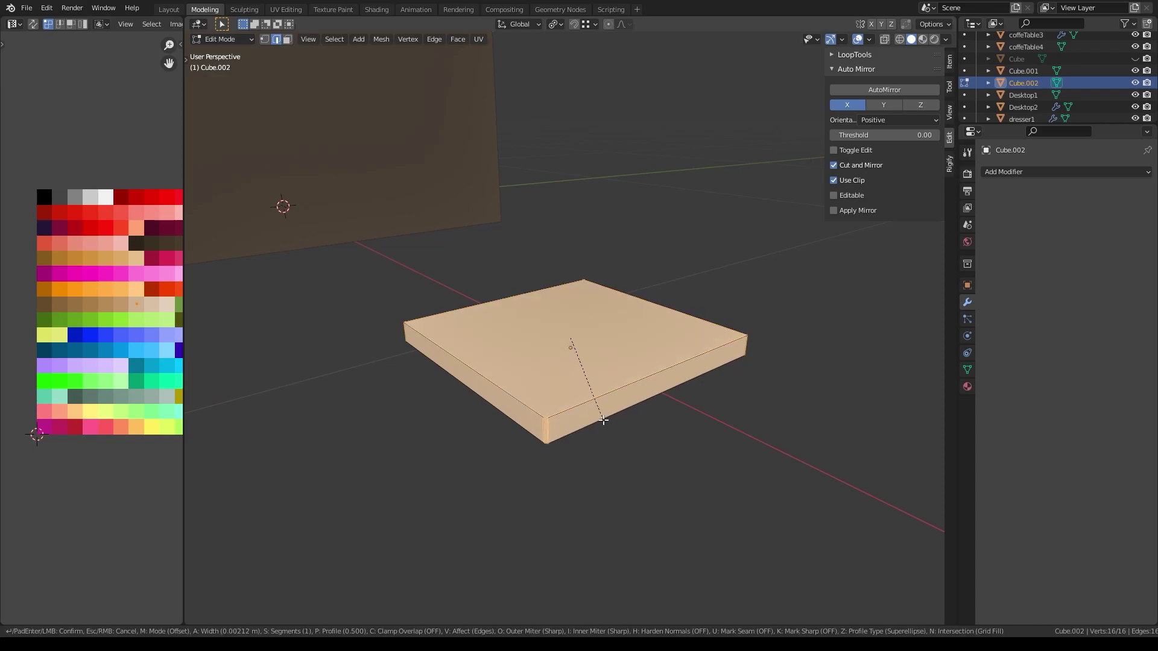
pyautogui.click(608, 401)
pyautogui.moveTo(608, 401); pyautogui.dragTo(588, 441, button='middle')
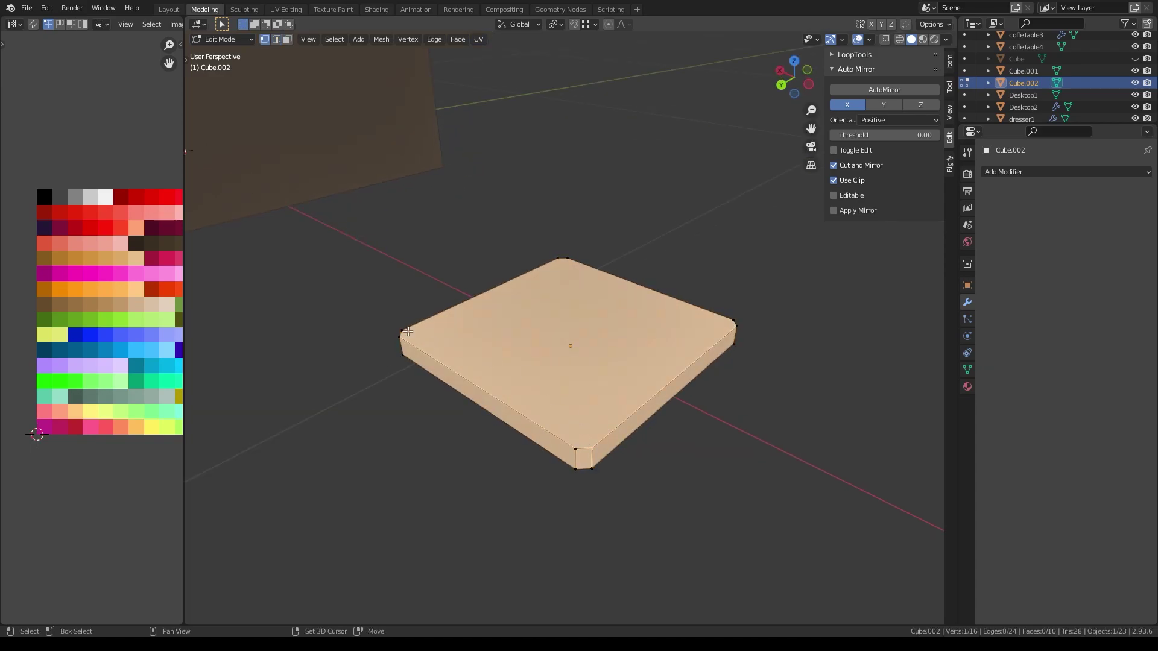
pyautogui.press('j')
pyautogui.moveTo(732, 338); pyautogui.dragTo(720, 295, button='middle')
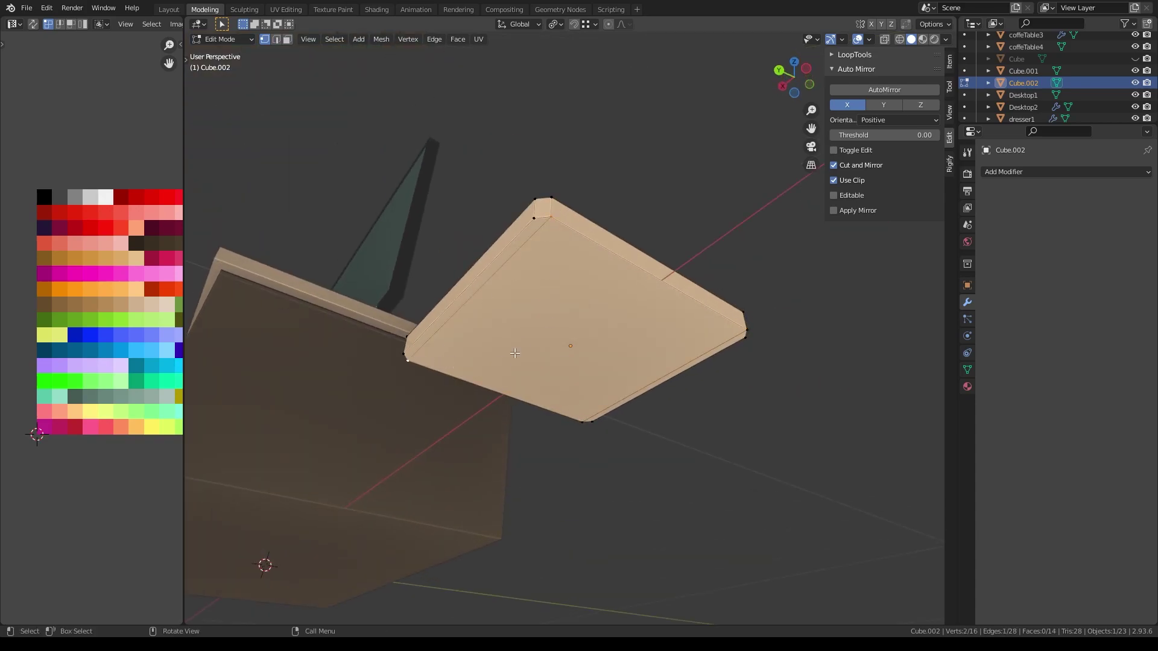
pyautogui.moveTo(514, 353); pyautogui.dragTo(633, 392, button='middle')
# - Inset a small face at the centre of the slab top and extrude it into a thin pole
pyautogui.click(571, 337)
pyautogui.press('i')
pyautogui.click(678, 401)
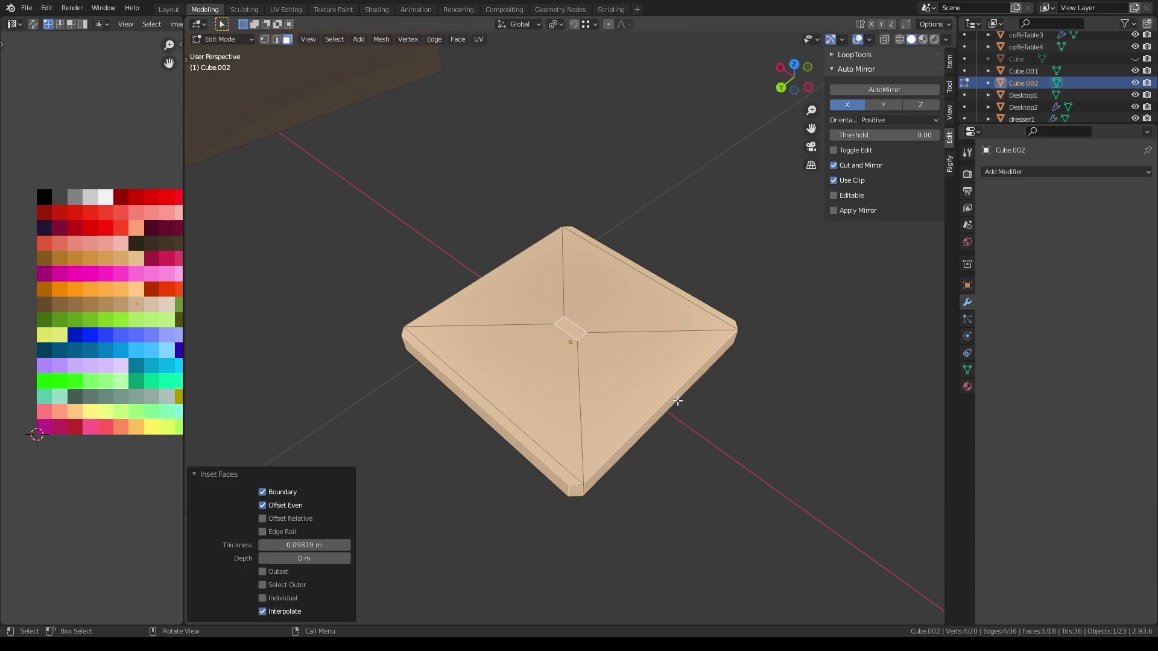
pyautogui.press('e')
pyautogui.click(667, 370)
pyautogui.moveTo(228, 90); pyautogui.dragTo(628, 124, button='middle')
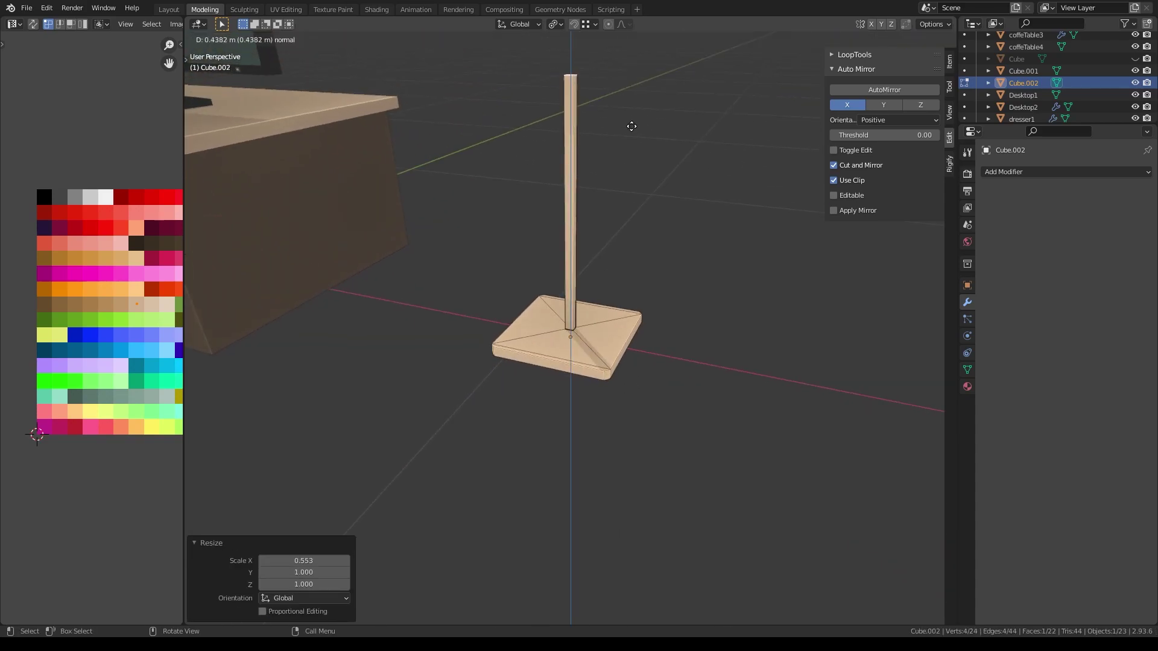
# - Select the whole stand and move its UVs onto the pale green palette swatch
pyautogui.press('a')
pyautogui.scroll(-4, 68, 271)
pyautogui.scroll(3, 124, 293)
pyautogui.press('h')
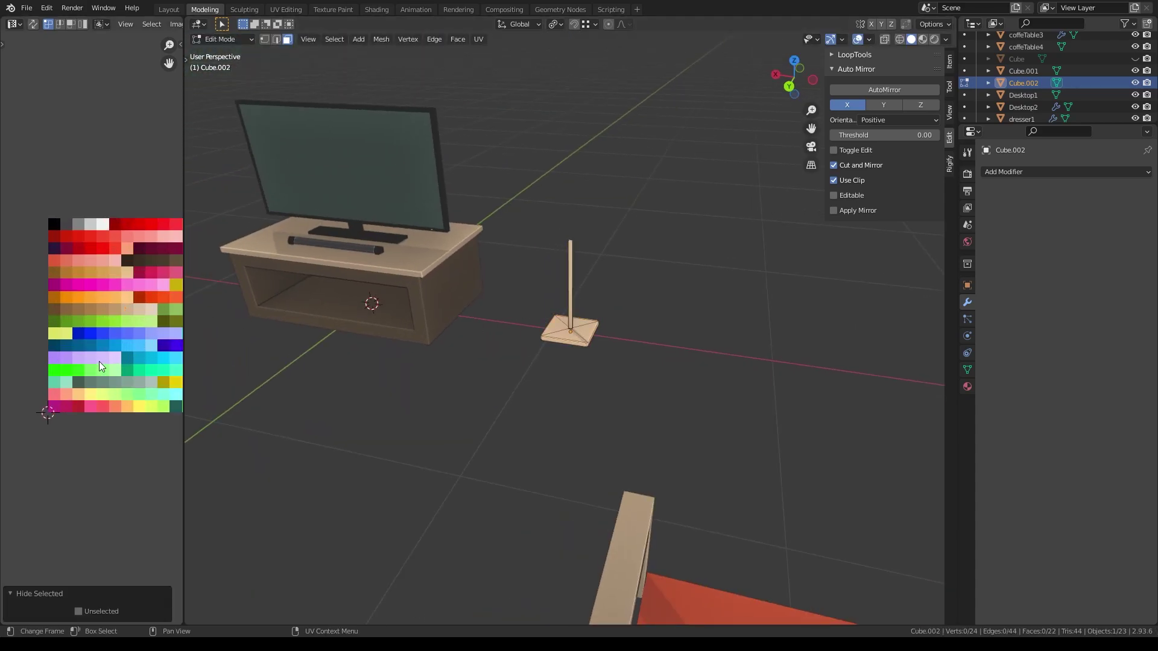
pyautogui.hotkey('alt', 'h')
pyautogui.press('g')
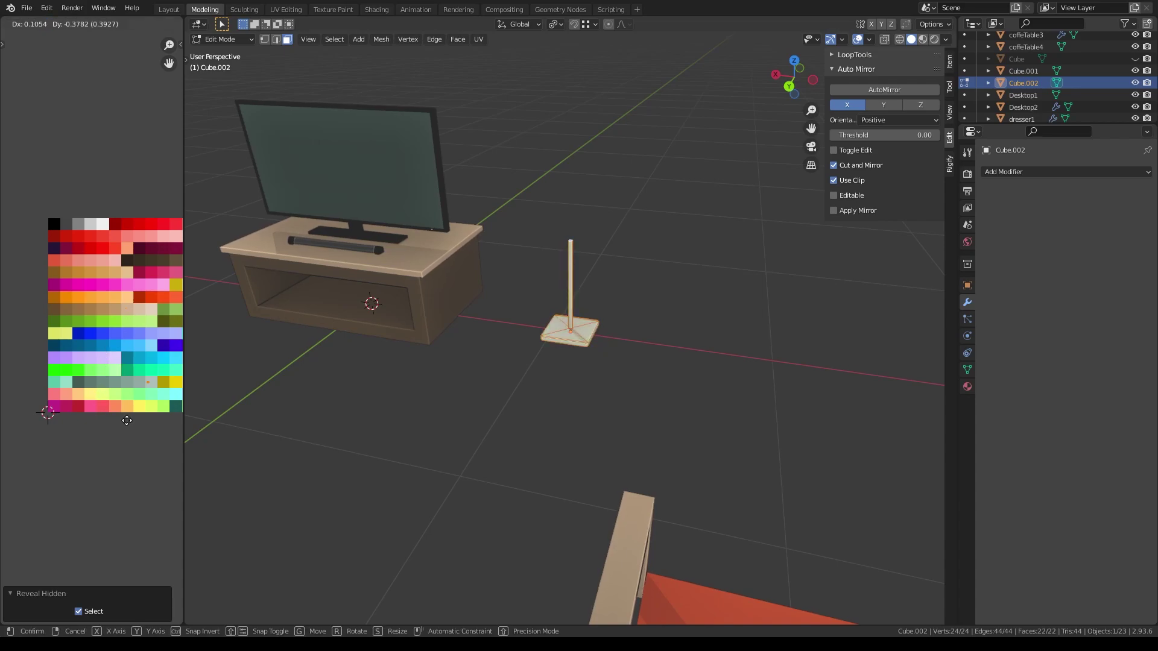
pyautogui.click(127, 420)
# - Extrude the pole's top face, widen it into a plate and raise it vertically
pyautogui.click(573, 338)
pyautogui.press('KP_Decimal')
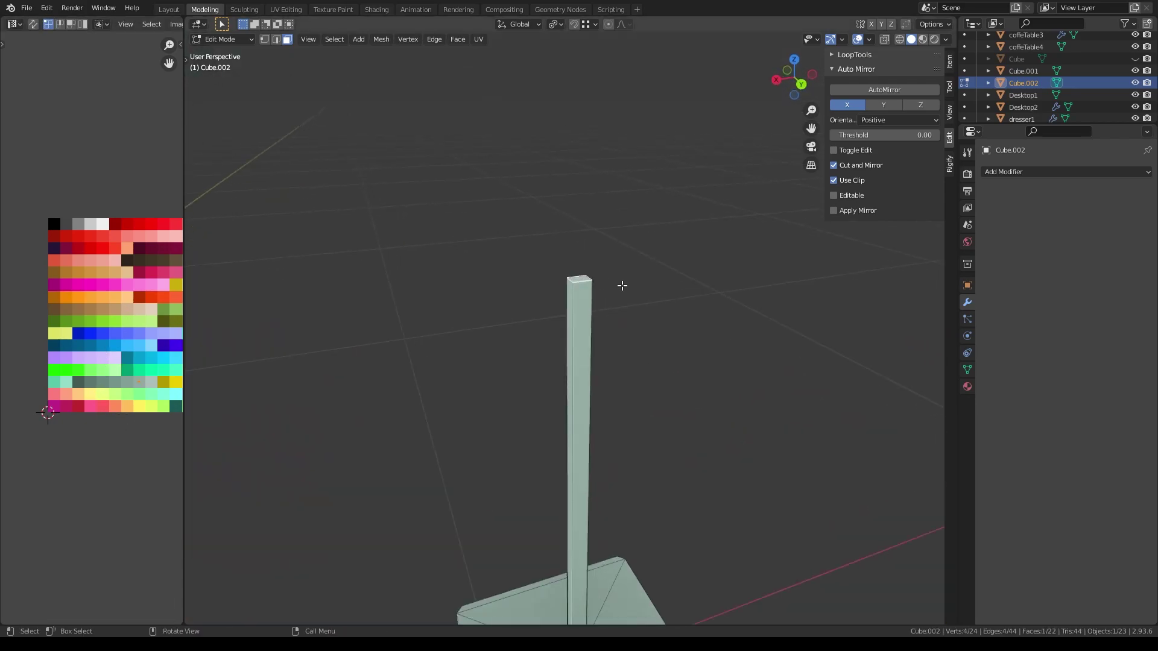
pyautogui.press('e')
pyautogui.press('s')
pyautogui.click(853, 338)
pyautogui.press('g')
pyautogui.press('z')
pyautogui.click(706, 351)
# - Enlarge the top plate and extrude it upward into a tall rectangular shade
pyautogui.scroll(-3, 705, 351)
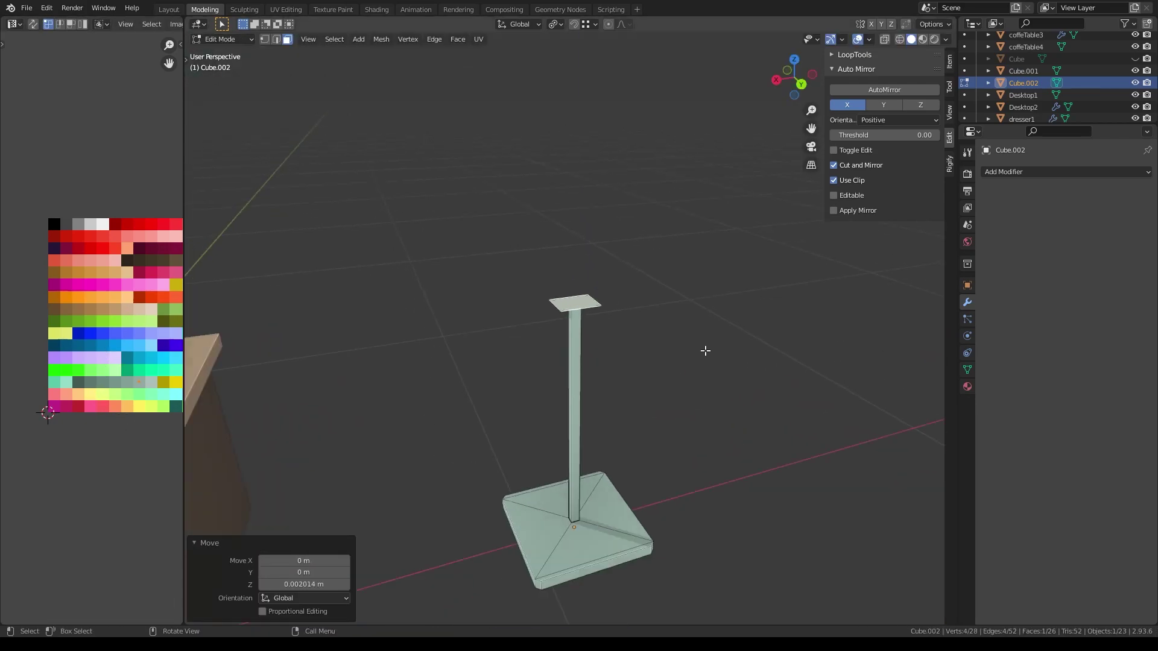
pyautogui.moveTo(706, 351); pyautogui.dragTo(685, 323, button='middle')
pyautogui.press('s')
pyautogui.click(776, 344)
pyautogui.press('e')
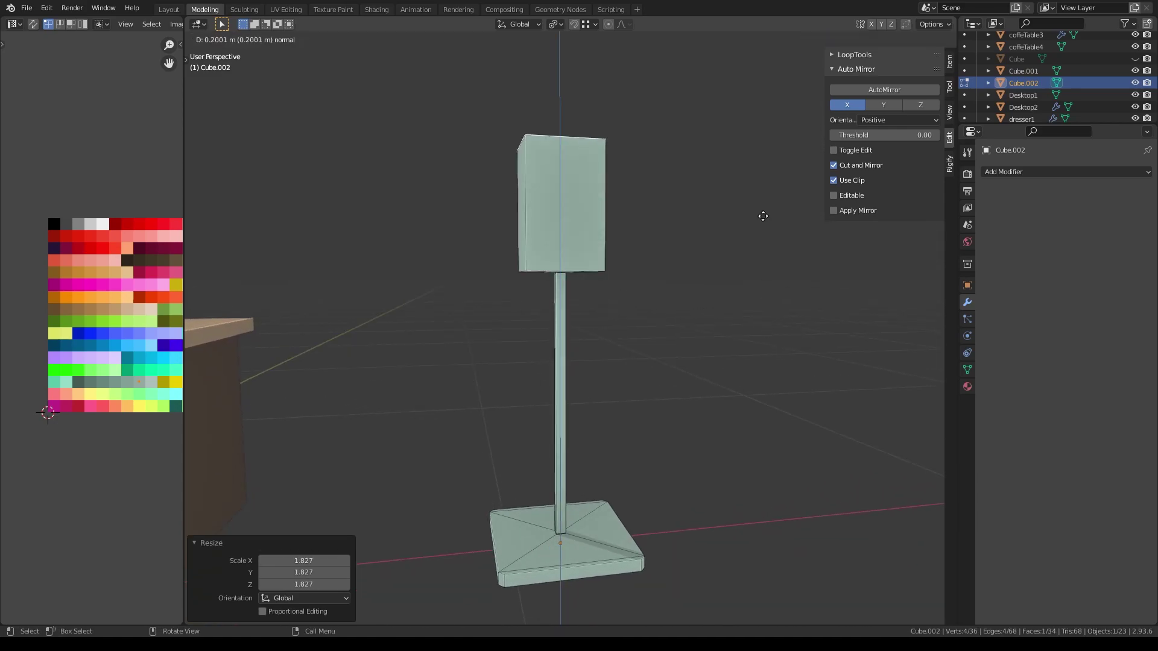
pyautogui.click(764, 216)
pyautogui.scroll(-4, 694, 242)
pyautogui.moveTo(639, 272); pyautogui.dragTo(554, 275, button='middle')
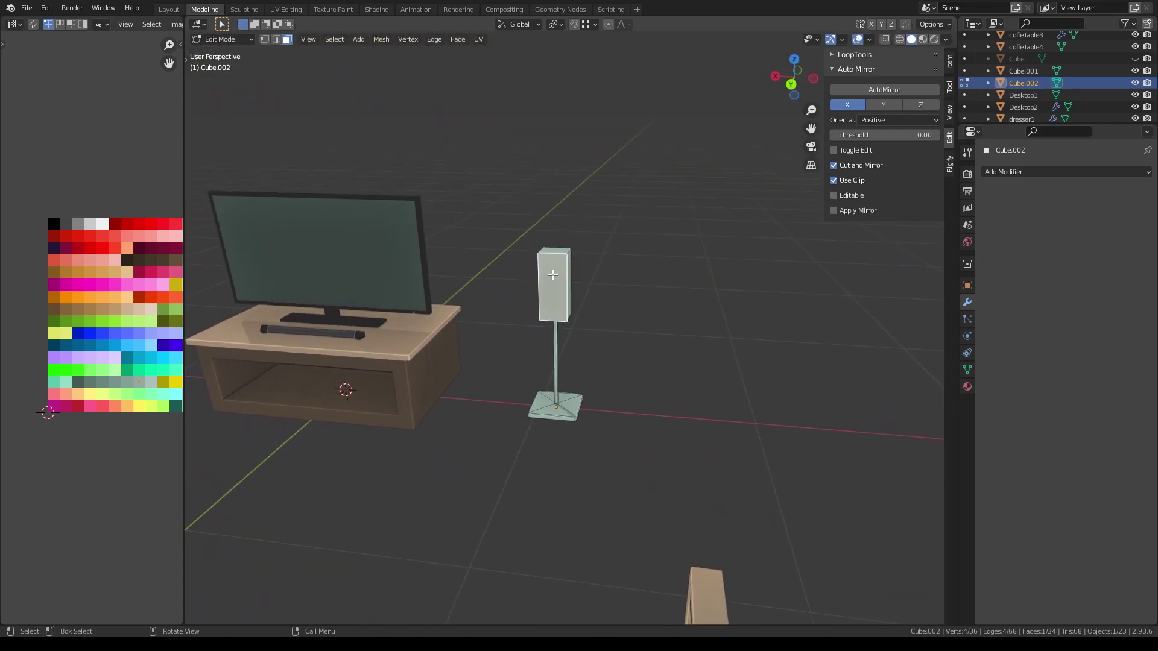
pyautogui.press('KP_Decimal')
# - Isolate the lamp in local view and look at it from the back
pyautogui.press('KP_1')
pyautogui.press('KP_3')
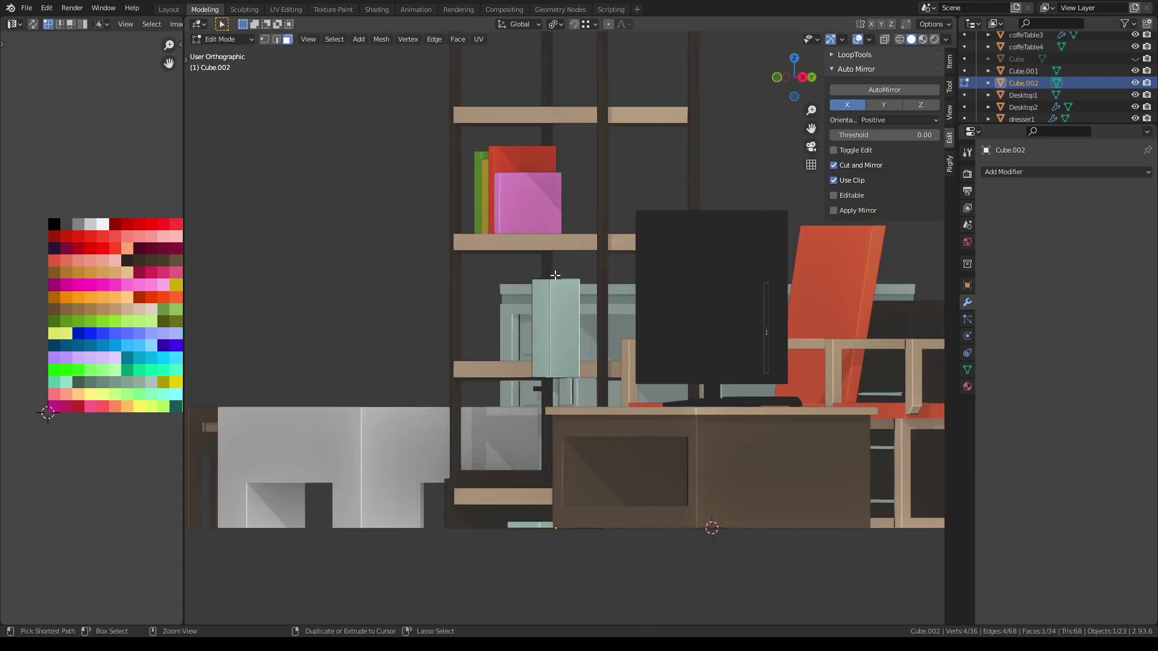
pyautogui.press('KP_Divide')
pyautogui.press('ctrl+KP_1')
pyautogui.press('`')
pyautogui.press('Escape')
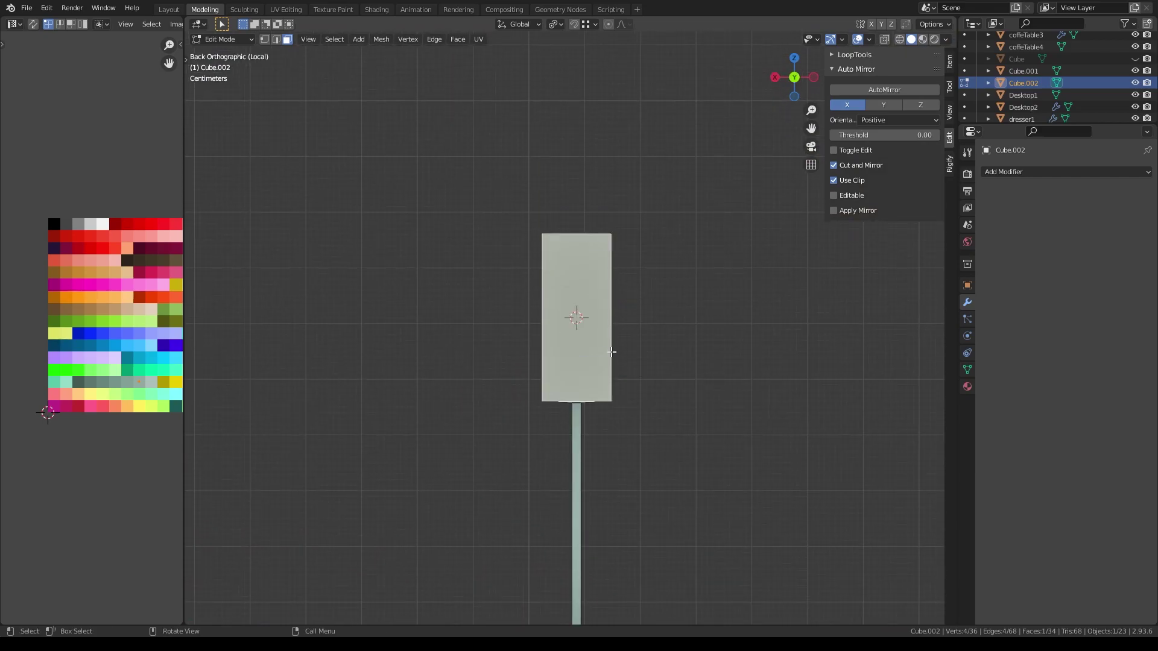
# - Add a view-aligned cylinder with Triangle Fan caps, small radius and short depth
pyautogui.hotkey('shift', 'a')
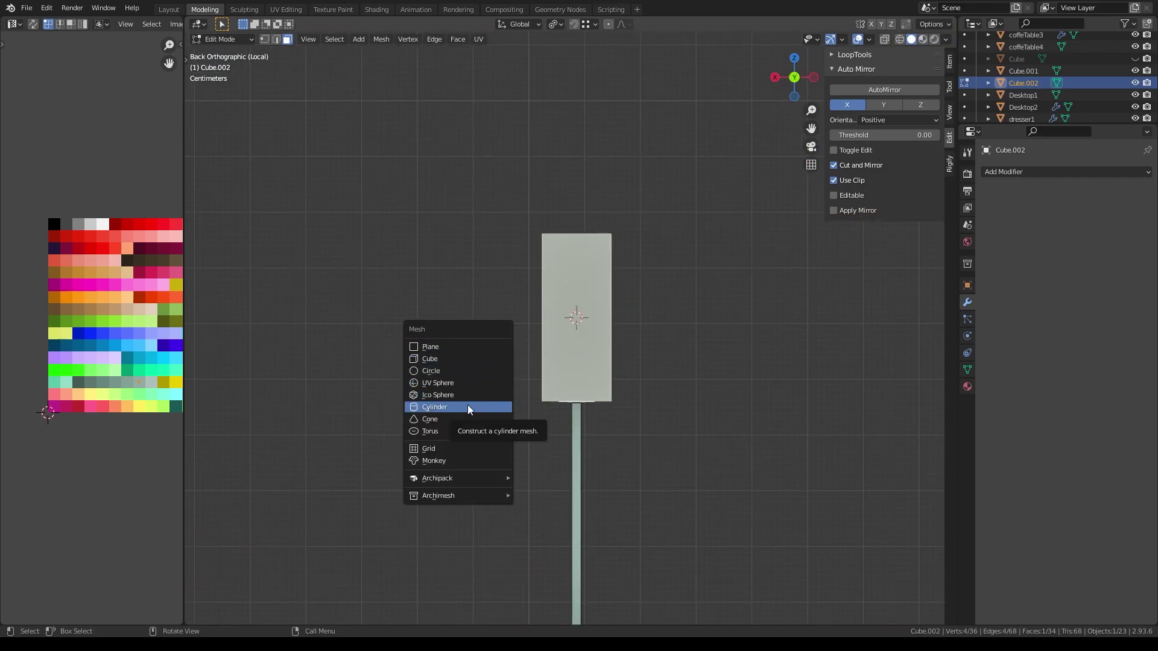
pyautogui.click(463, 406)
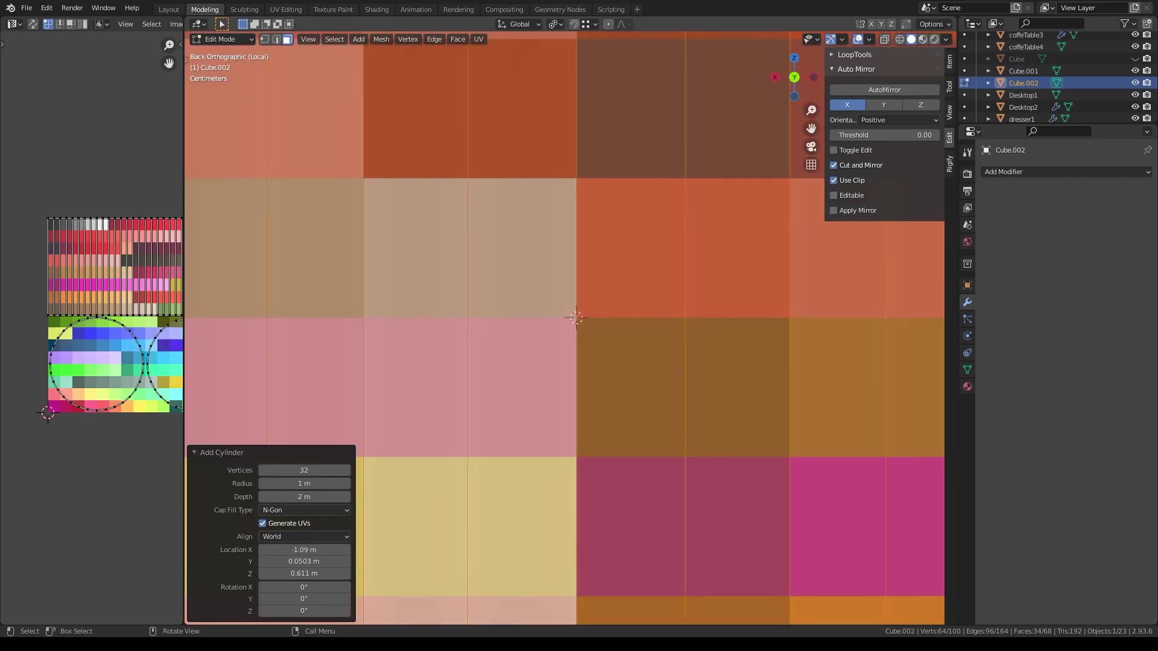
pyautogui.click(298, 550)
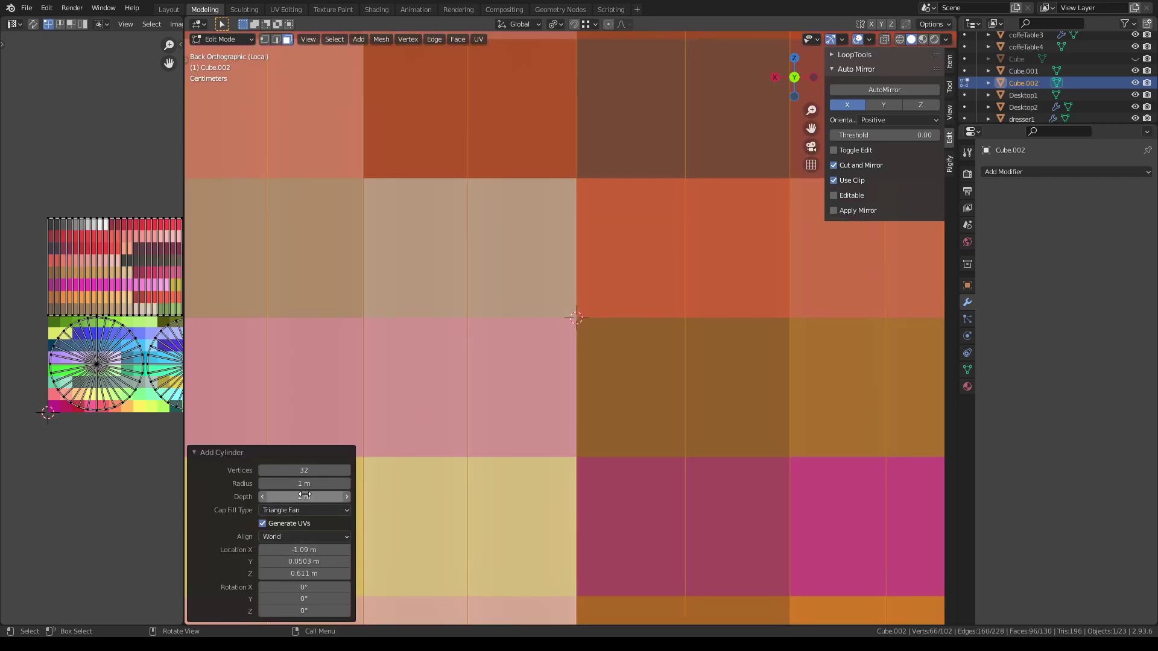
pyautogui.click(294, 564)
pyautogui.moveTo(298, 484); pyautogui.dragTo(272, 484)
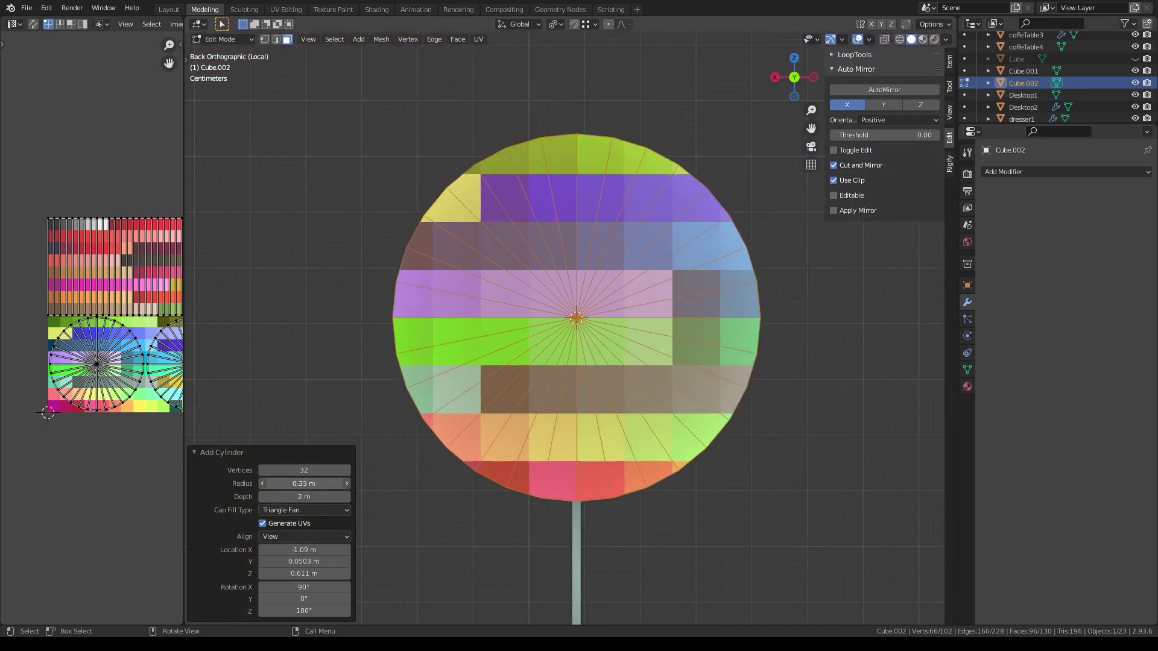
pyautogui.moveTo(631, 400); pyautogui.dragTo(414, 468, button='middle')
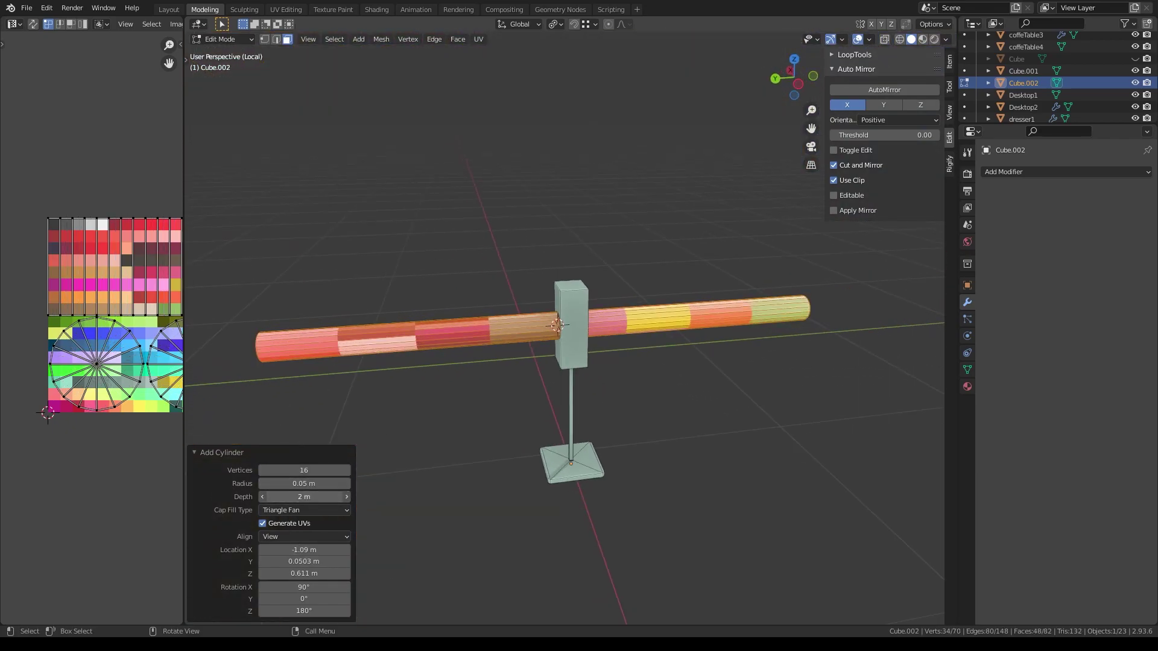
pyautogui.moveTo(303, 496); pyautogui.dragTo(280, 496)
# - Bring the other scene objects back and scale the disc's UVs to 0
pyautogui.press('KP_Divide')
pyautogui.moveTo(305, 494)
pyautogui.mouseDown(button='middle')
pyautogui.moveTo(489, 384)
pyautogui.moveTo(656, 398)
pyautogui.moveTo(643, 402)
pyautogui.mouseUp(button='middle')
pyautogui.scroll(-2, 148, 314)
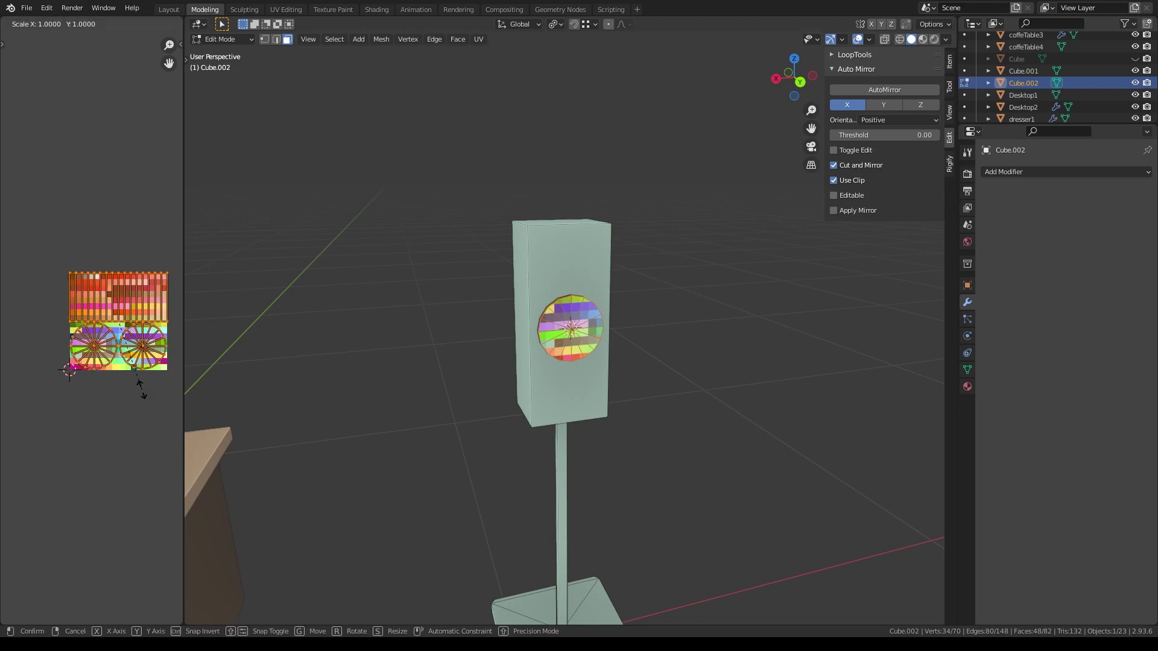
pyautogui.write('0')
pyautogui.press('Return')
pyautogui.scroll(3, 135, 393)
pyautogui.scroll(1, 135, 393)
# - Place the disc's UVs on the orange swatch and delete the disc's back faces
pyautogui.press('g')
pyautogui.click(51, 427)
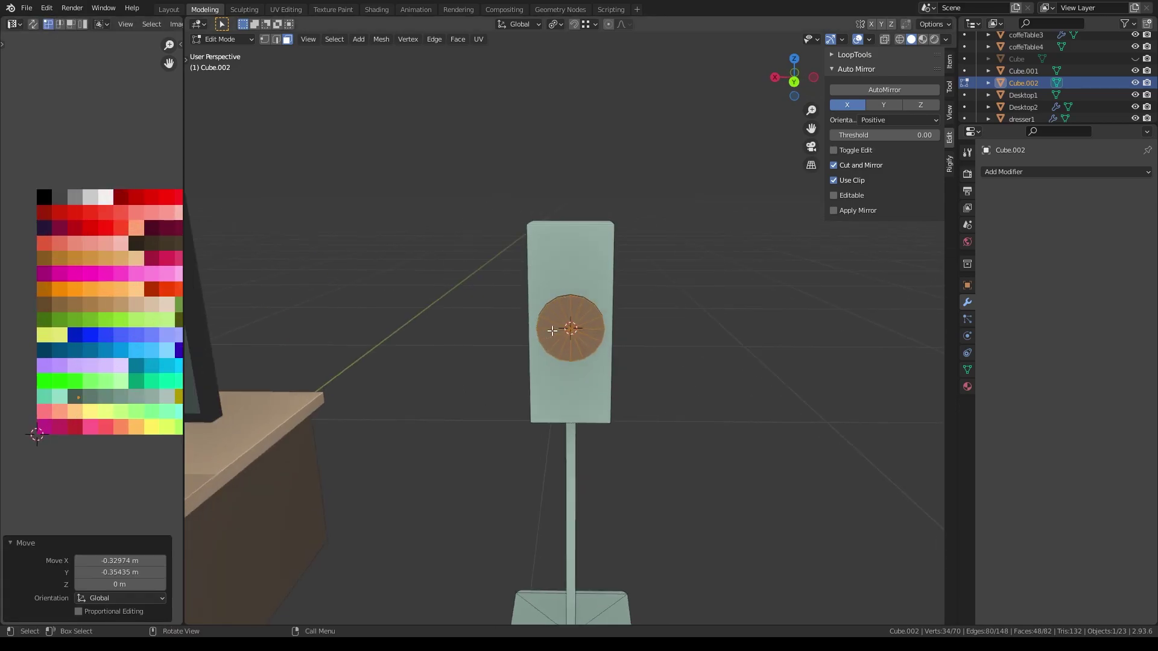
pyautogui.hotkey('shift', 'z')
pyautogui.moveTo(423, 362); pyautogui.dragTo(588, 304, button='middle')
pyautogui.click(588, 303)
pyautogui.hotkey('ctrl', 'l')
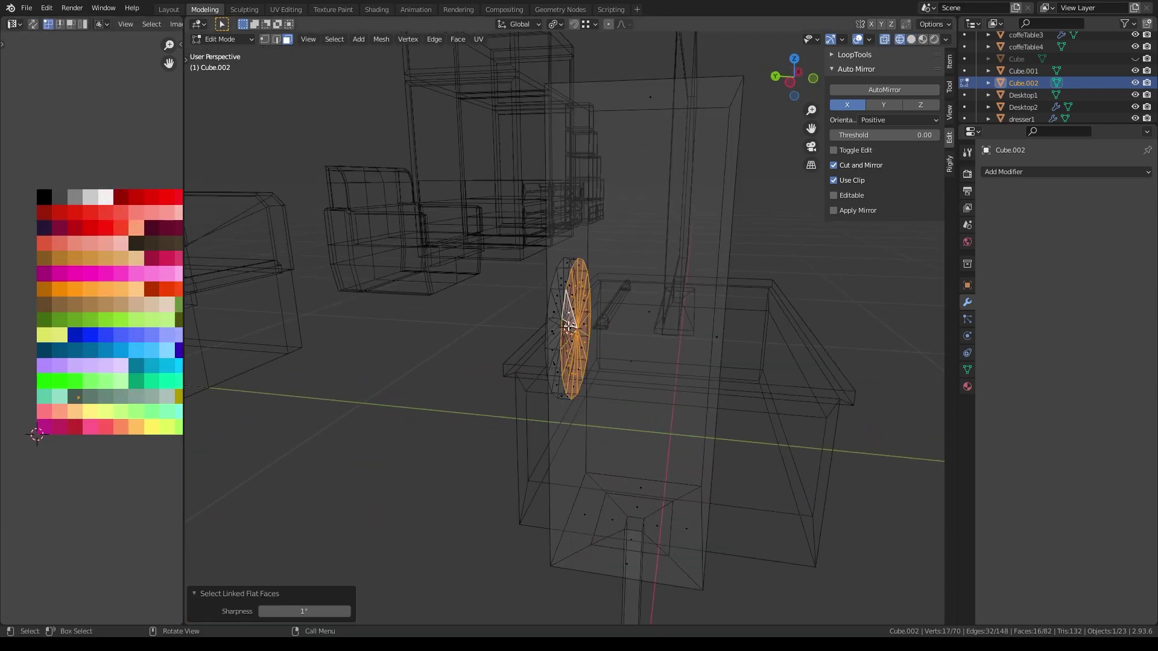
pyautogui.press('Delete')
# - Move the disc's rim vertices along the Y axis
pyautogui.press('KP_7')
pyautogui.press('1')
pyautogui.scroll(4, 585, 350)
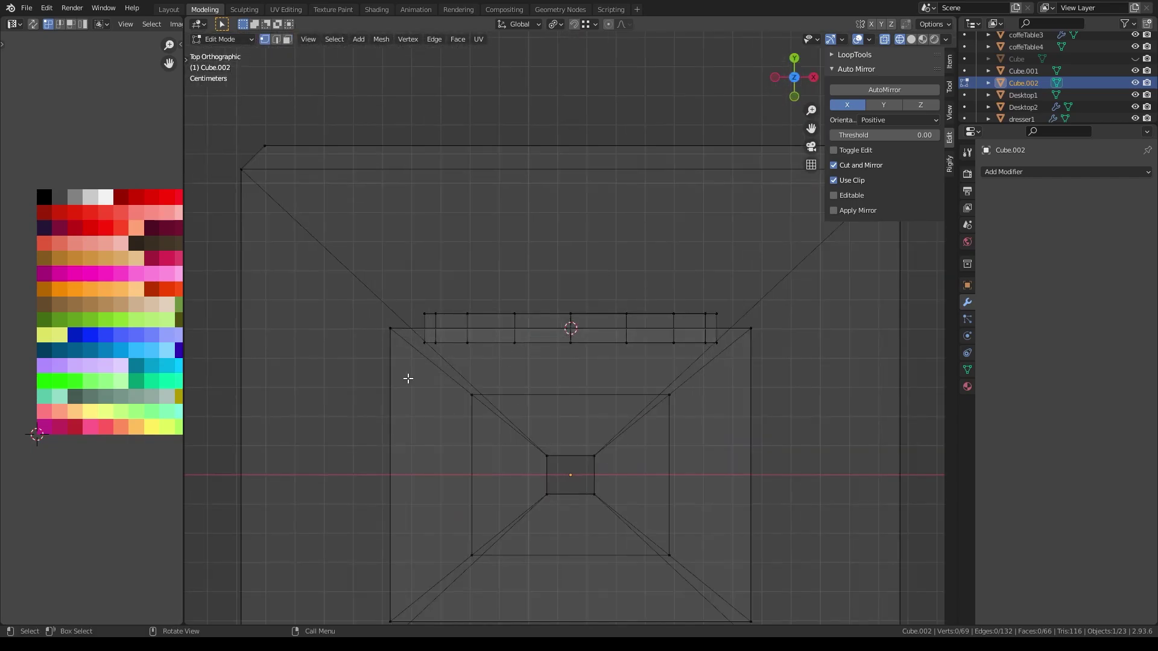
pyautogui.keyDown('alt'); pyautogui.click(717, 333); pyautogui.keyUp('alt')
pyautogui.press('g')
pyautogui.press('y')
pyautogui.click(570, 338)
pyautogui.moveTo(570, 338); pyautogui.dragTo(573, 318, button='middle')
pyautogui.hotkey('shift', 'z')
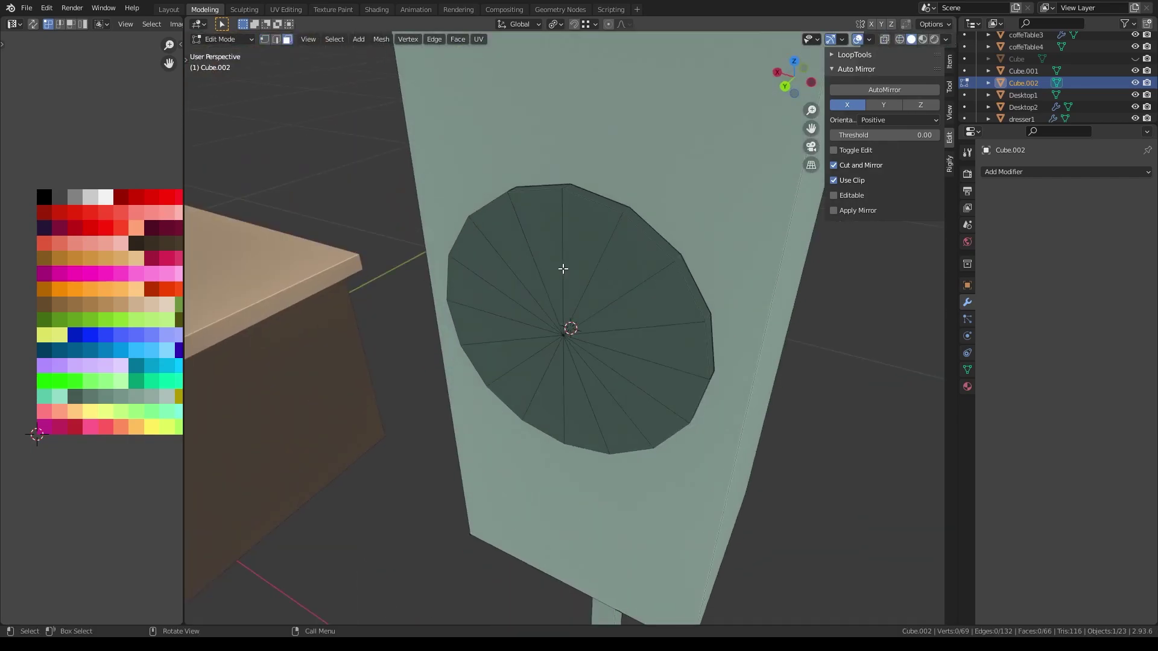
# - Inset the disc's fan faces twice, forming a thin outer rim and small inner circle
pyautogui.click(567, 328)
pyautogui.hotkey('ctrl', 'shift', 'alt', 'f')
pyautogui.press('i')
pyautogui.click(712, 261)
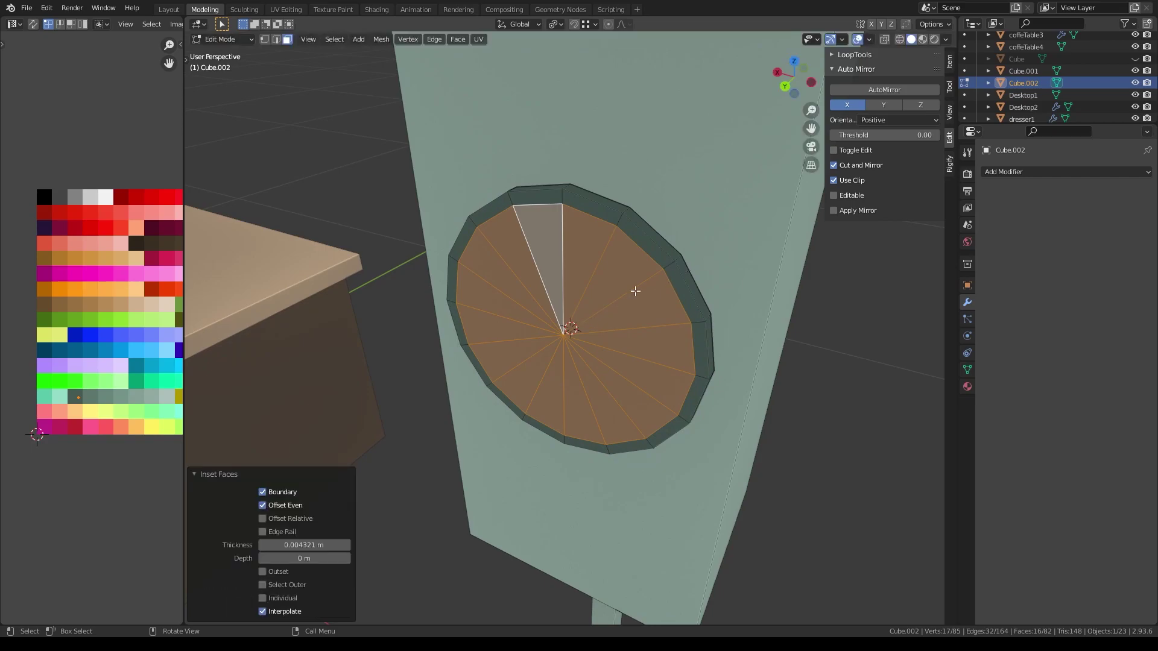
pyautogui.press('i')
pyautogui.click(650, 287)
pyautogui.scroll(1, 80, 380)
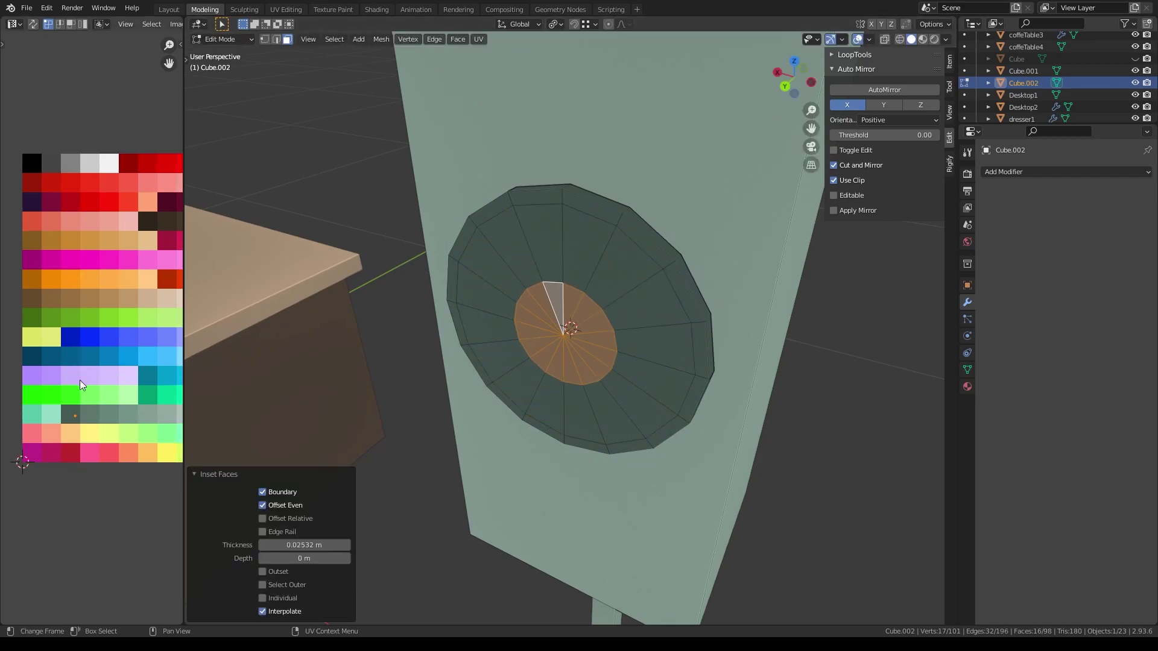
# - Colour the disc's inner circle black and the surrounding ring grey
pyautogui.press('h')
pyautogui.hotkey('alt', 'h')
pyautogui.click(539, 320)
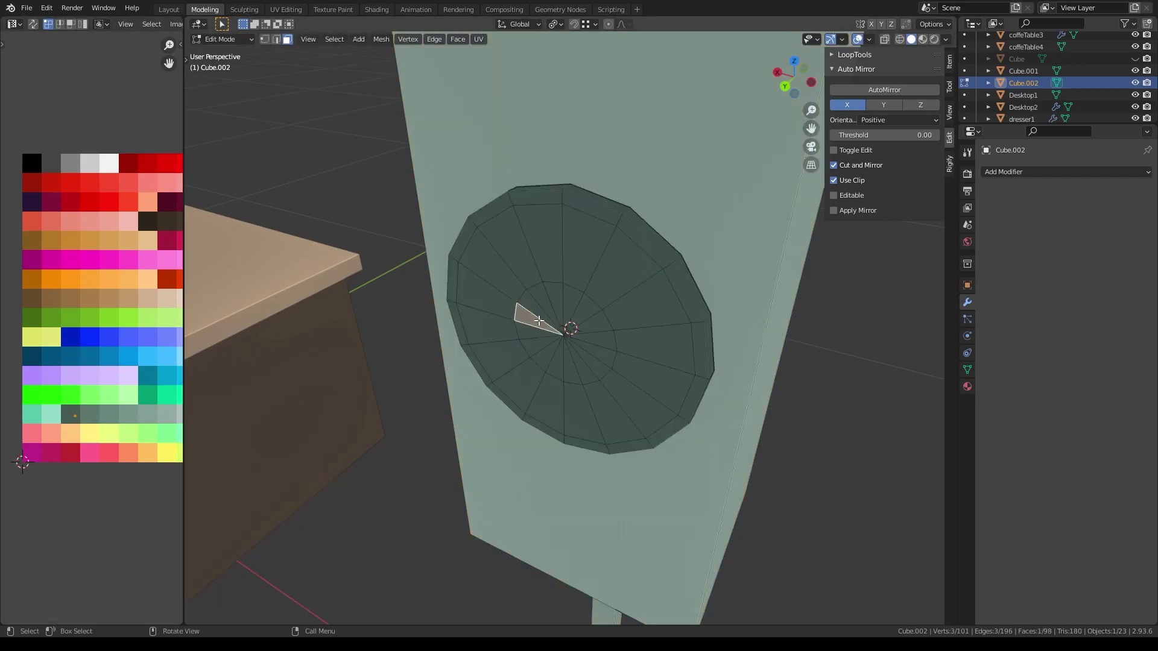
pyautogui.press('Escape')
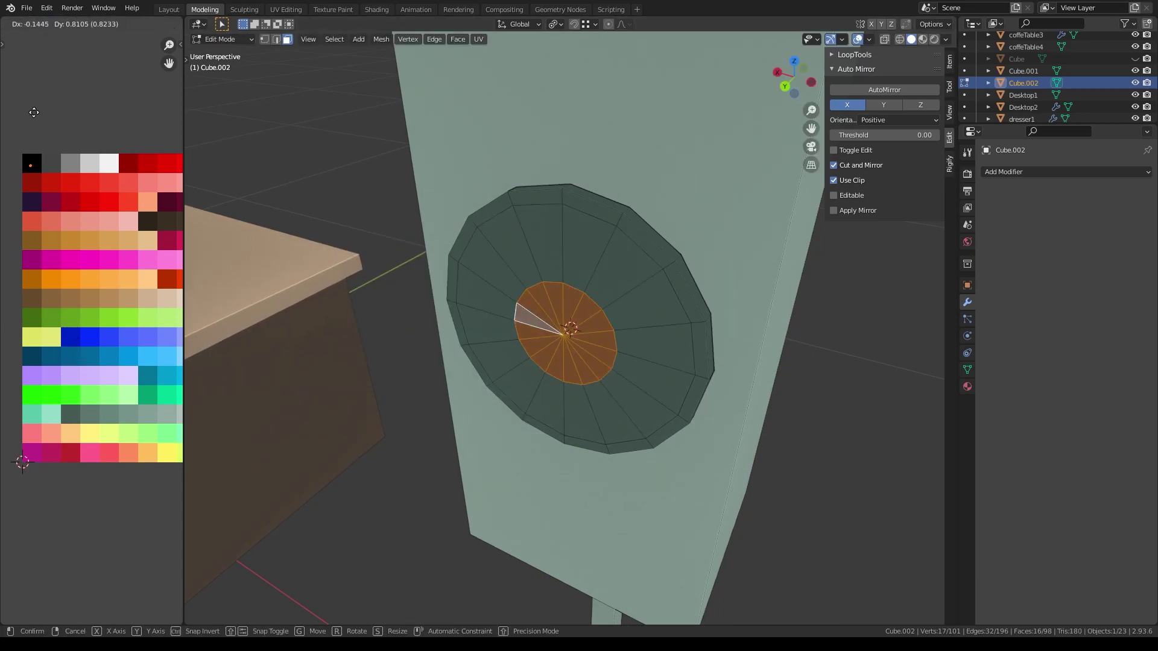
pyautogui.click(34, 112)
pyautogui.keyDown('alt'); pyautogui.click(628, 262); pyautogui.keyUp('alt')
pyautogui.click(56, 366)
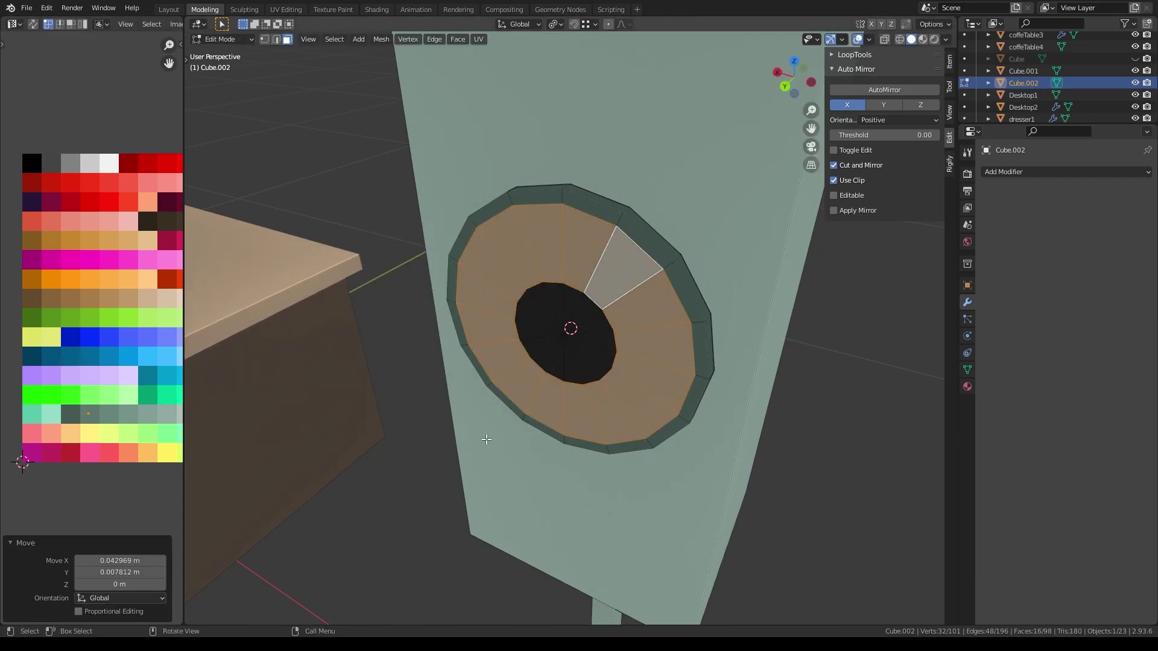
# - Select a face of the speaker box and grow the selection to neighbouring faces
pyautogui.moveTo(511, 383); pyautogui.dragTo(551, 396, button='middle')
pyautogui.scroll(-5, 551, 396)
pyautogui.click(620, 217)
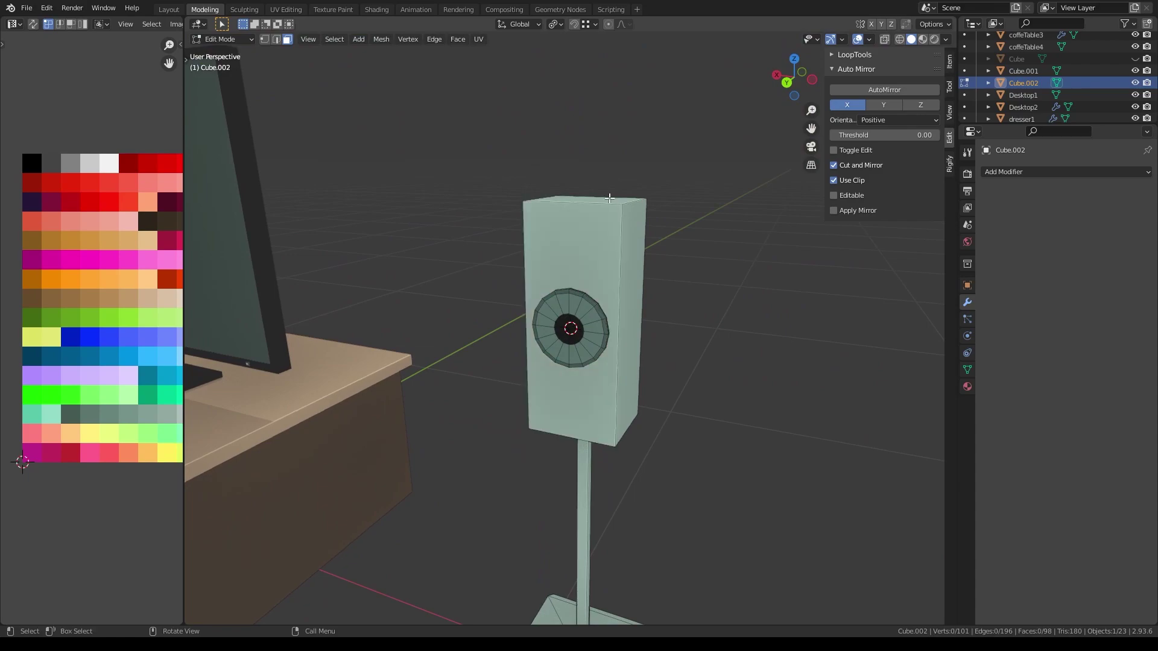
pyautogui.press('ctrl+KP_Add')
# - Inspect the speaker box from below, above and front, undoing and redoing recent face edits
pyautogui.moveTo(705, 416); pyautogui.dragTo(742, 332, button='middle')
pyautogui.scroll(-3, 78, 357)
pyautogui.hotkey('ctrl', 'z')
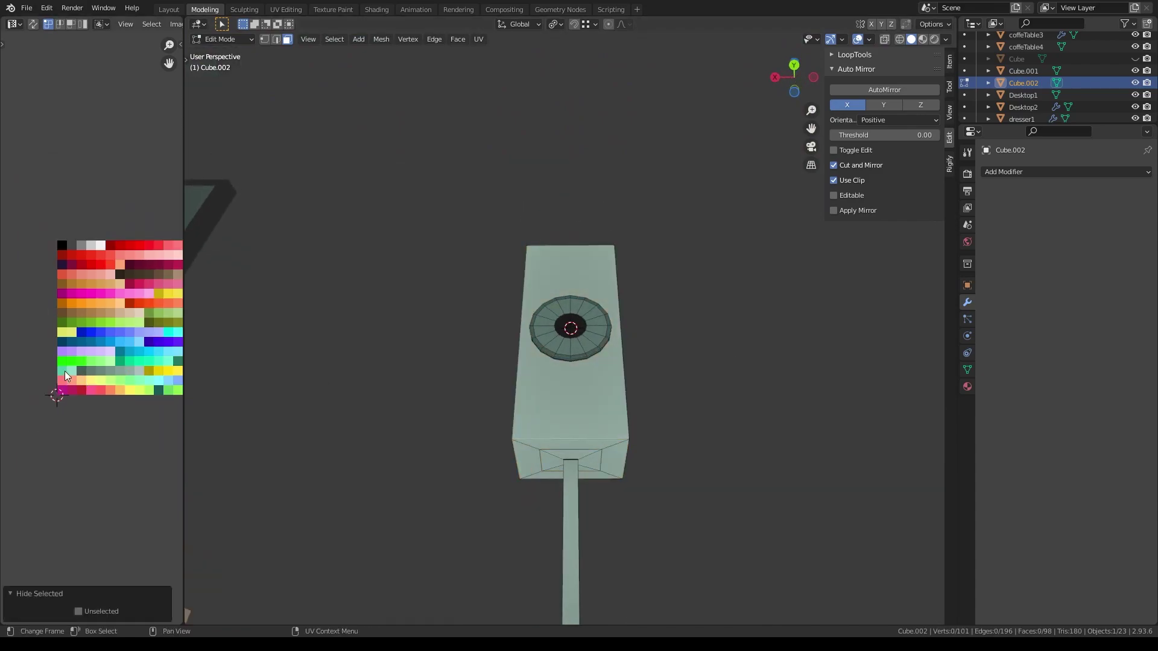
pyautogui.hotkey('ctrl', 'z')
pyautogui.hotkey('ctrl', 'shift', 'z')
pyautogui.moveTo(670, 268); pyautogui.dragTo(688, 262, button='middle')
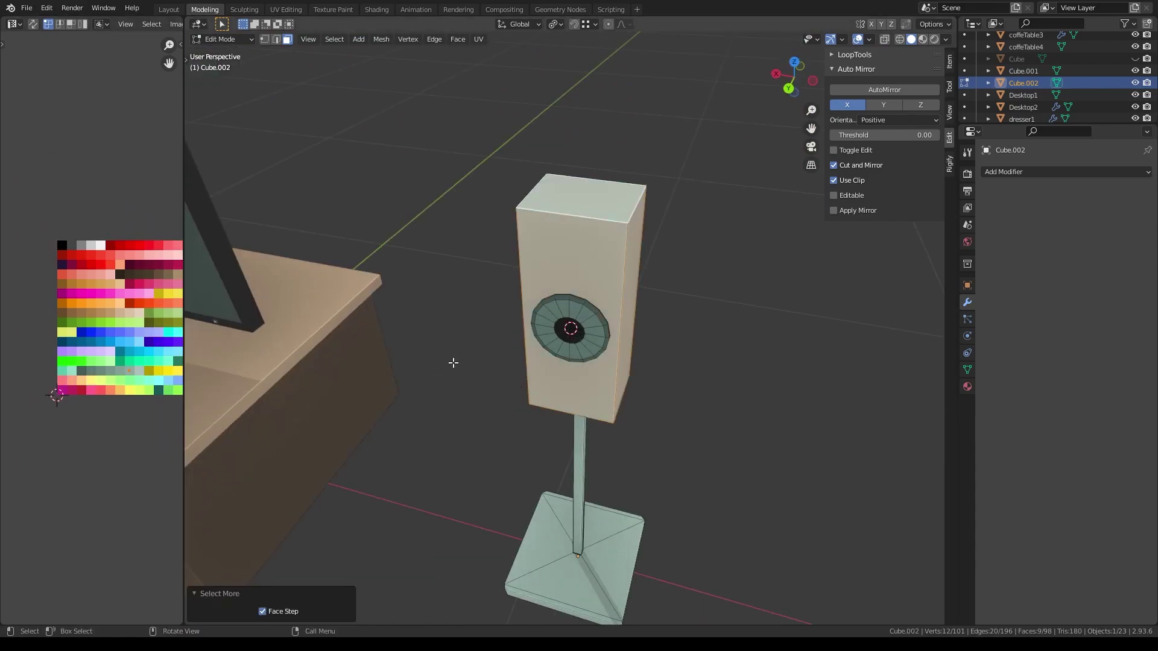
pyautogui.moveTo(454, 363); pyautogui.dragTo(459, 314, button='middle')
pyautogui.press('g')
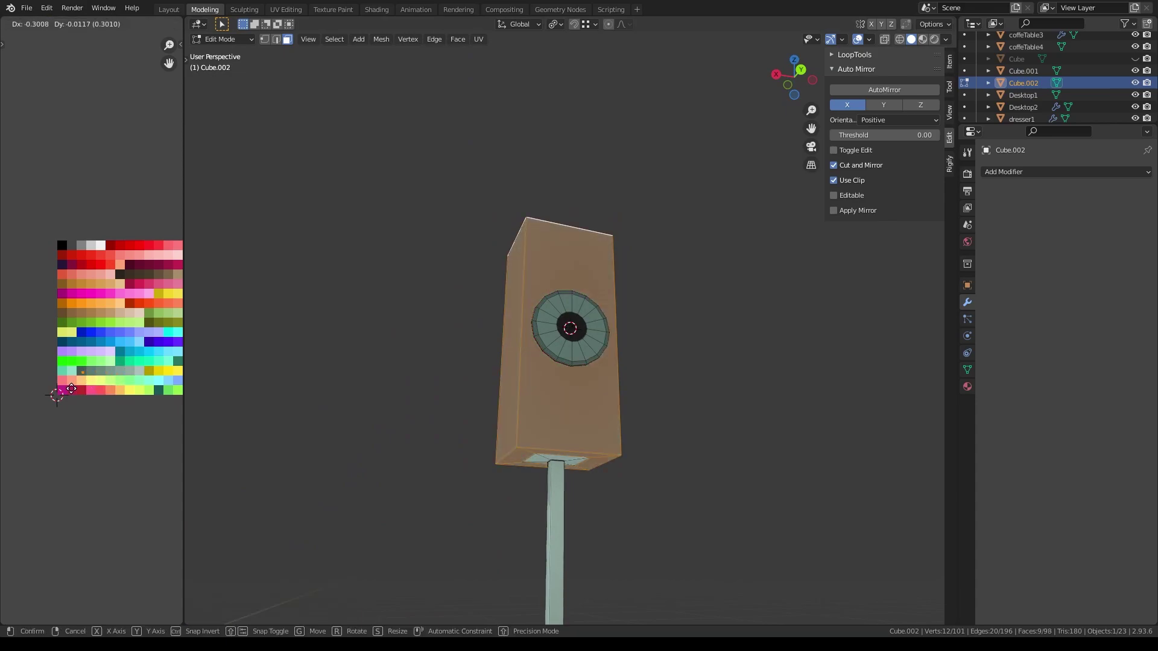
pyautogui.press('Escape')
pyautogui.moveTo(716, 426); pyautogui.dragTo(680, 468, button='middle')
# - Select the cone and place two copies lower along Z for three stacked drivers
pyautogui.hotkey('ctrl', 'l')
pyautogui.press('g')
pyautogui.press('z')
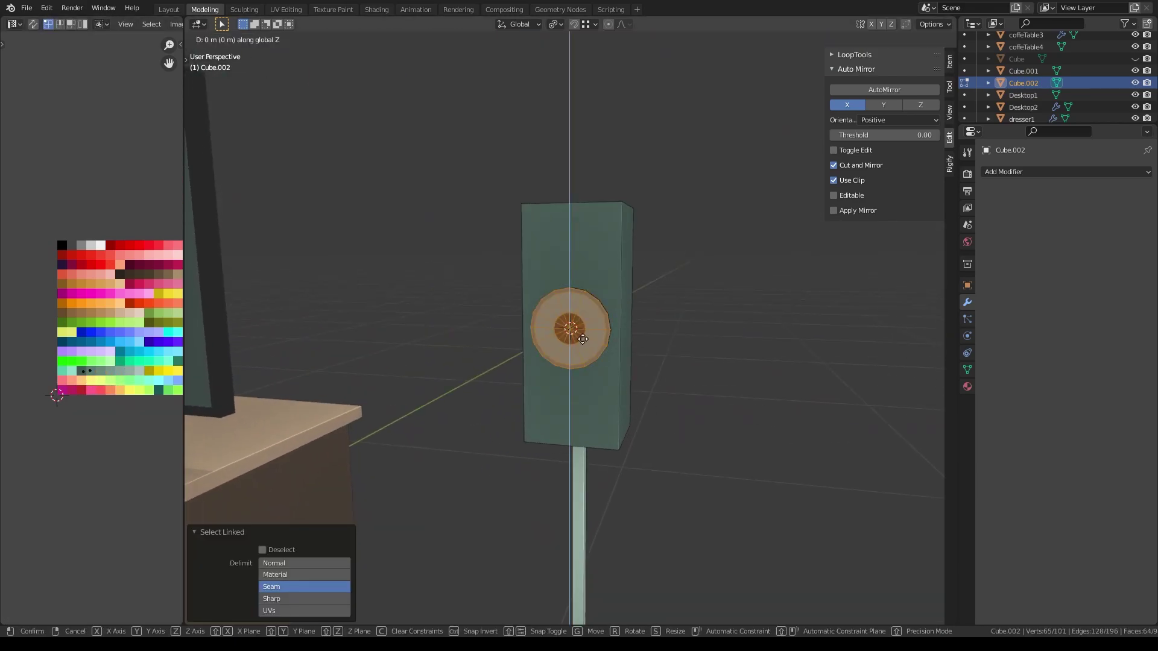
pyautogui.click(590, 285)
pyautogui.click(594, 344)
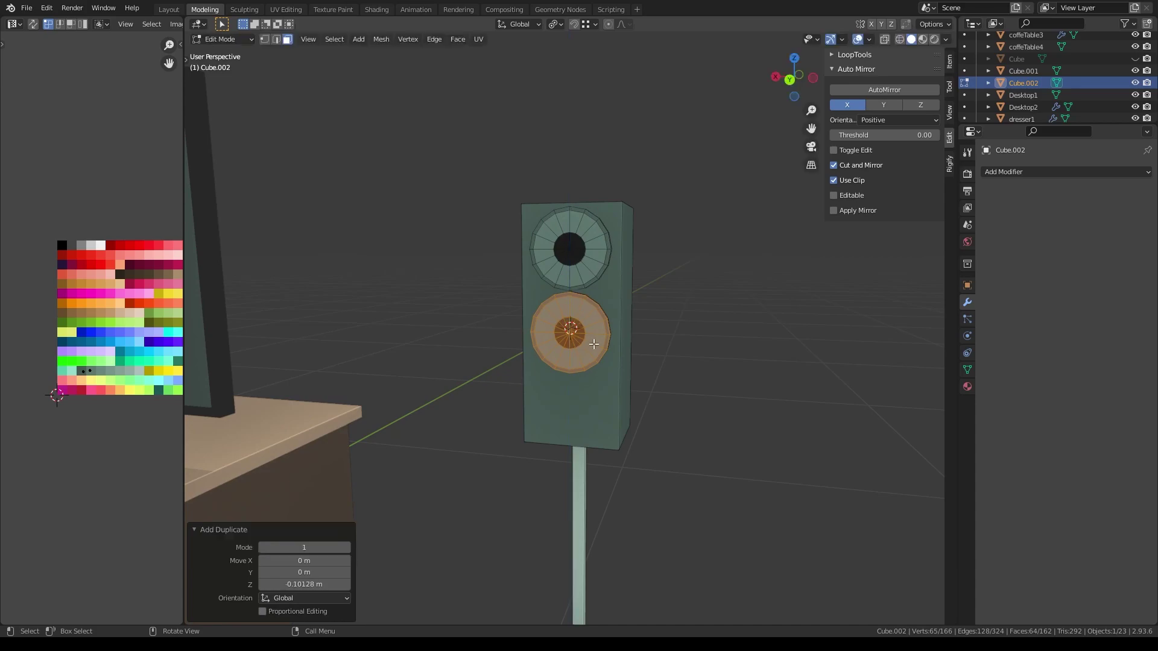
pyautogui.press('Tab')
# - Frame the speaker close up from the front and return to its mesh
pyautogui.moveTo(735, 337)
pyautogui.mouseDown(button='middle')
pyautogui.moveTo(645, 405)
pyautogui.moveTo(590, 421)
pyautogui.moveTo(612, 400)
pyautogui.mouseUp(button='middle')
pyautogui.scroll(-5, 646, 404)
pyautogui.scroll(3, 613, 400)
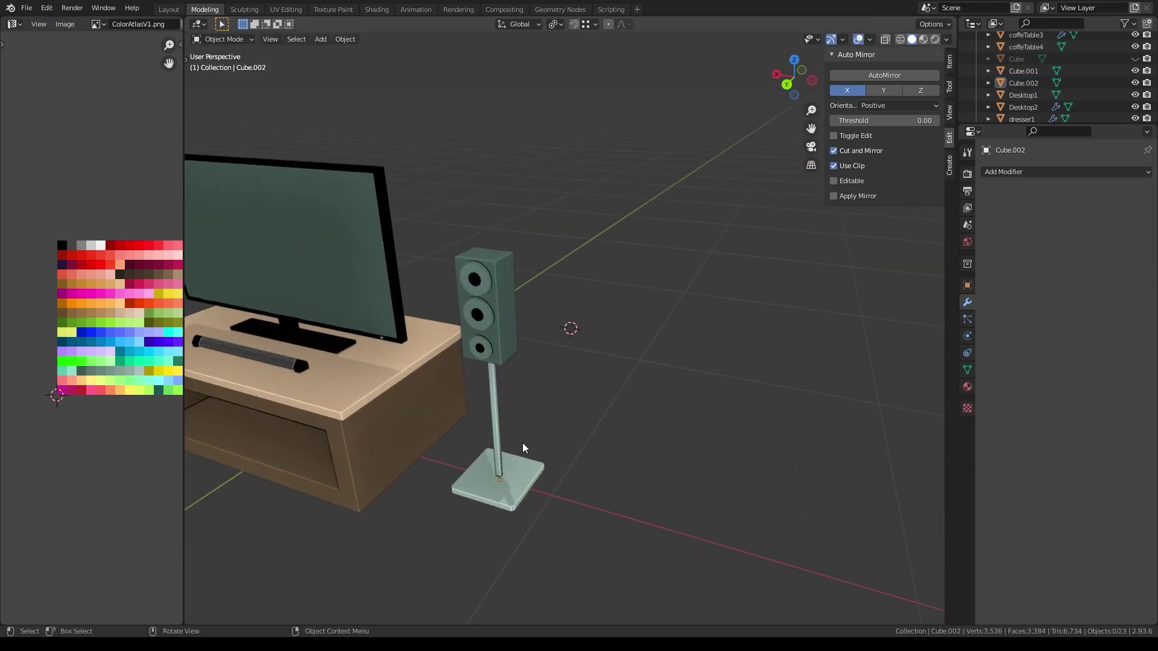
pyautogui.moveTo(522, 443); pyautogui.dragTo(421, 406, button='middle')
pyautogui.press('KP_Decimal')
pyautogui.moveTo(664, 309)
pyautogui.mouseDown(button='middle')
pyautogui.moveTo(710, 315)
pyautogui.moveTo(454, 281)
pyautogui.mouseUp(button='middle')
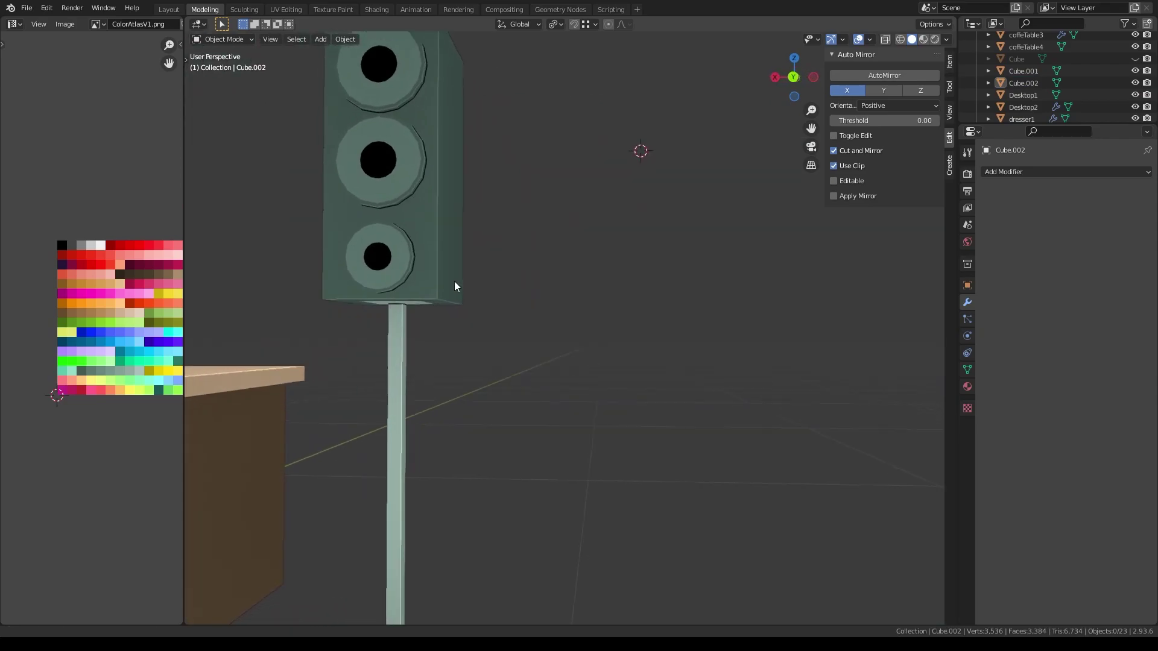
pyautogui.press('Tab')
# - Inset the box's plain back face into a thin panel border, then leave Edit Mode
pyautogui.click(507, 319)
pyautogui.scroll(-2, 603, 321)
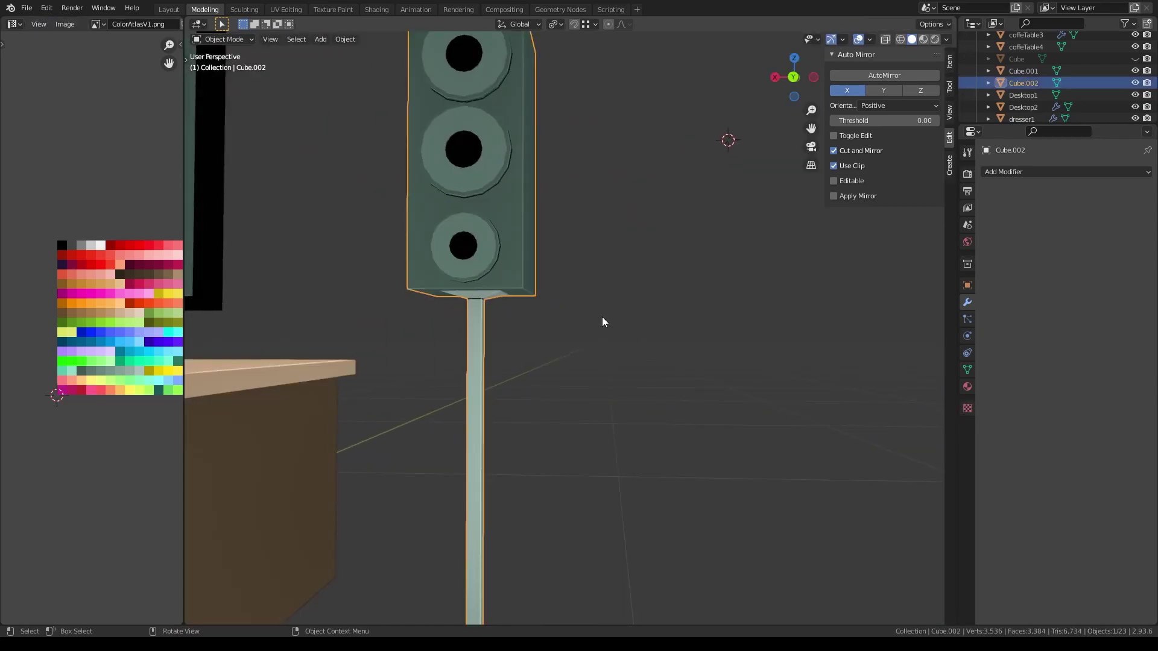
pyautogui.scroll(-3, 611, 328)
pyautogui.moveTo(610, 329)
pyautogui.mouseDown(button='middle')
pyautogui.moveTo(589, 283)
pyautogui.moveTo(649, 272)
pyautogui.mouseUp(button='middle')
pyautogui.scroll(1, 589, 282)
pyautogui.click(590, 282)
pyautogui.scroll(3, 589, 282)
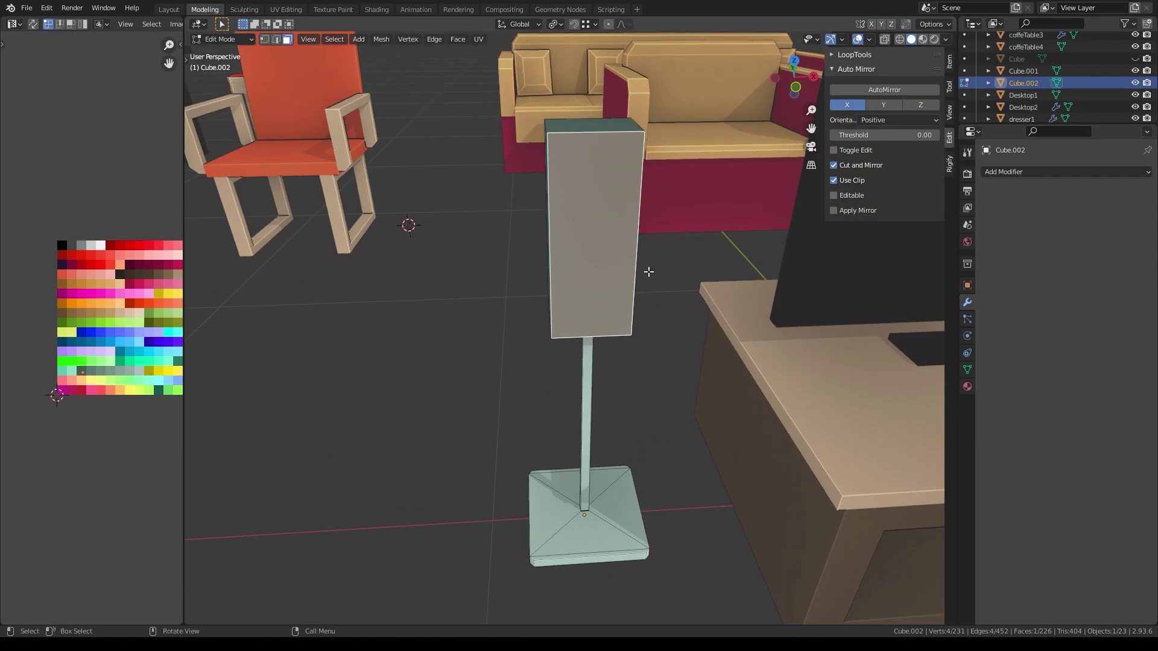
pyautogui.click(668, 244)
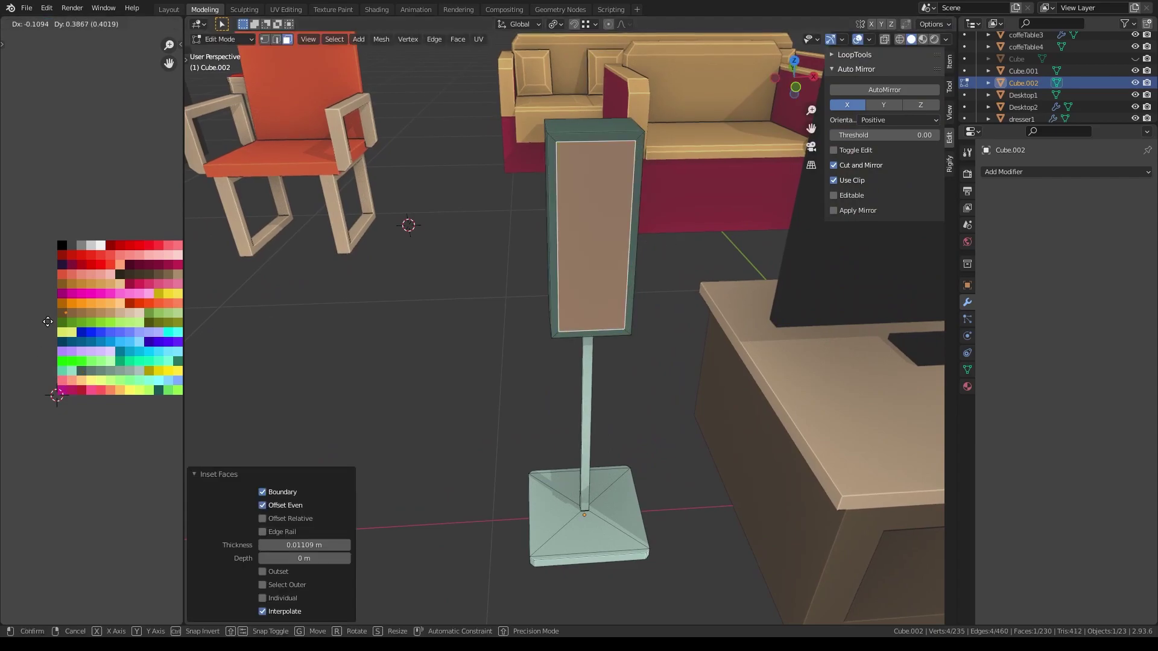
pyautogui.press('Tab')
# - Re-enter the speaker mesh in front view with X-ray on, framed in the viewport
pyautogui.scroll(-2, 455, 392)
pyautogui.moveTo(455, 393); pyautogui.dragTo(703, 406, button='middle')
pyautogui.scroll(-3, 638, 378)
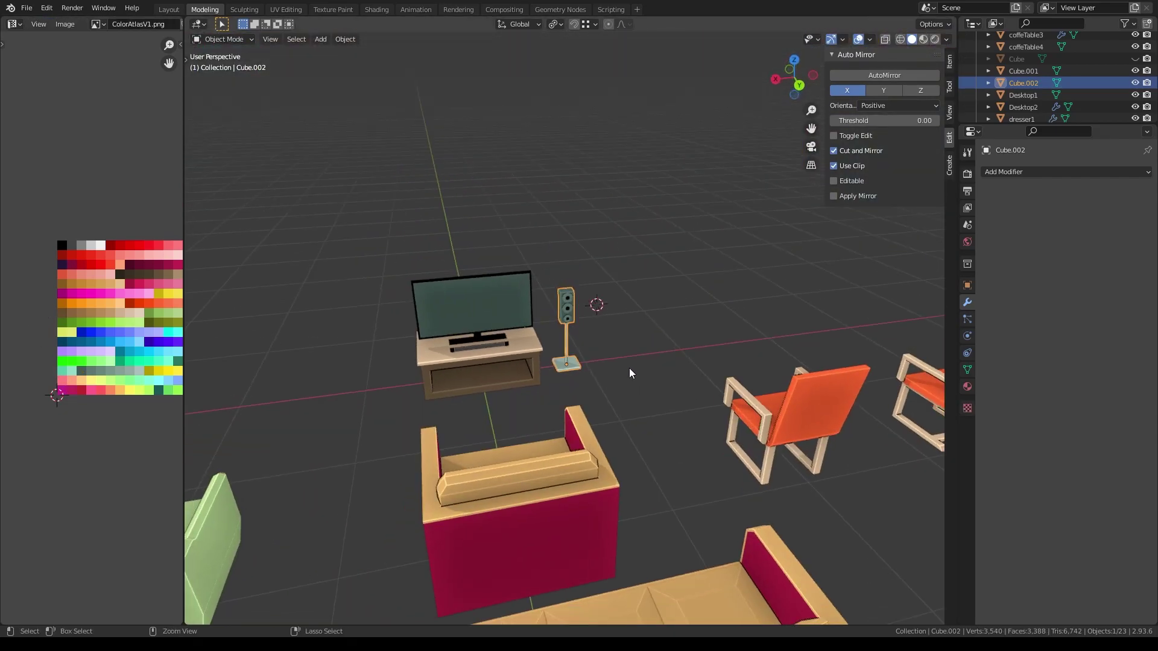
pyautogui.press('Tab')
pyautogui.press('KP_1')
pyautogui.press('KP_Decimal')
pyautogui.hotkey('alt', 'z')
# - Duplicate all the speaker's faces and move the copy straight down below the original
pyautogui.moveTo(530, 69)
pyautogui.mouseDown()
pyautogui.moveTo(671, 300)
pyautogui.moveTo(660, 300)
pyautogui.mouseUp()
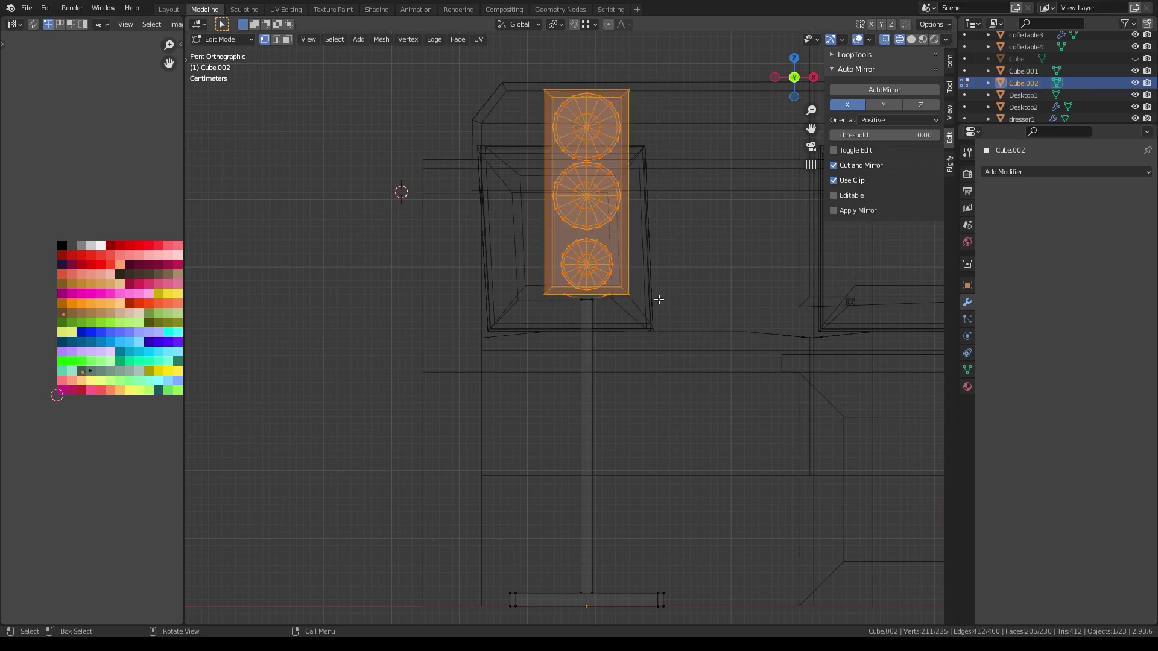
pyautogui.press('3')
pyautogui.moveTo(491, 44); pyautogui.dragTo(701, 297)
pyautogui.hotkey('shift', 'd')
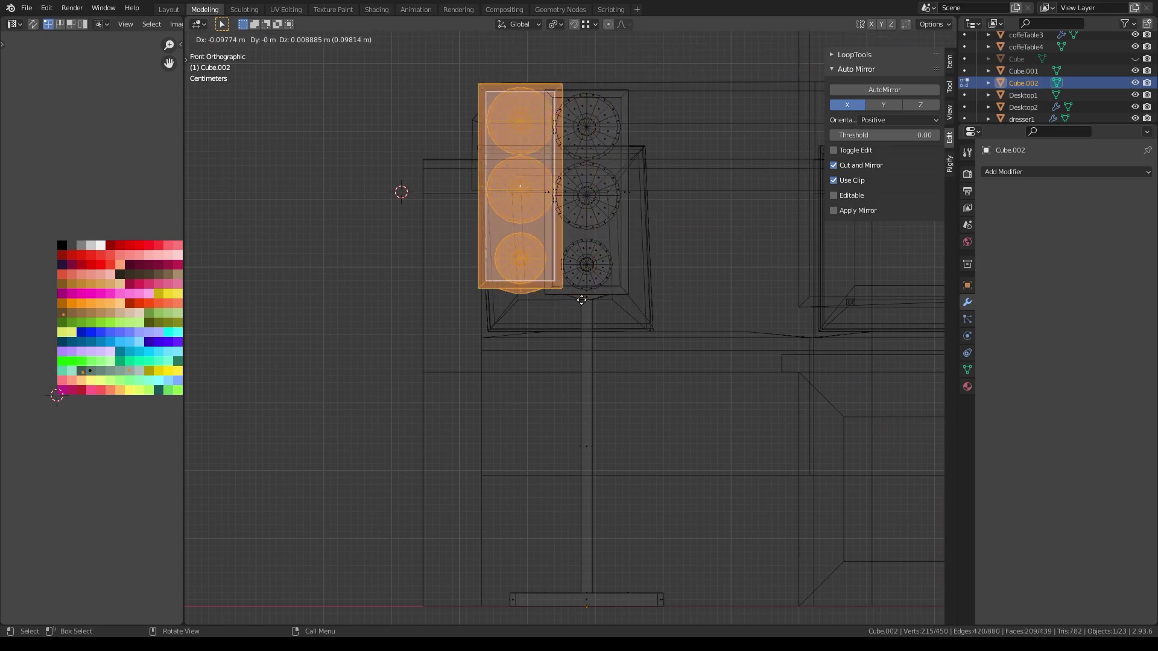
pyautogui.press('Escape')
pyautogui.press('g')
pyautogui.press('z')
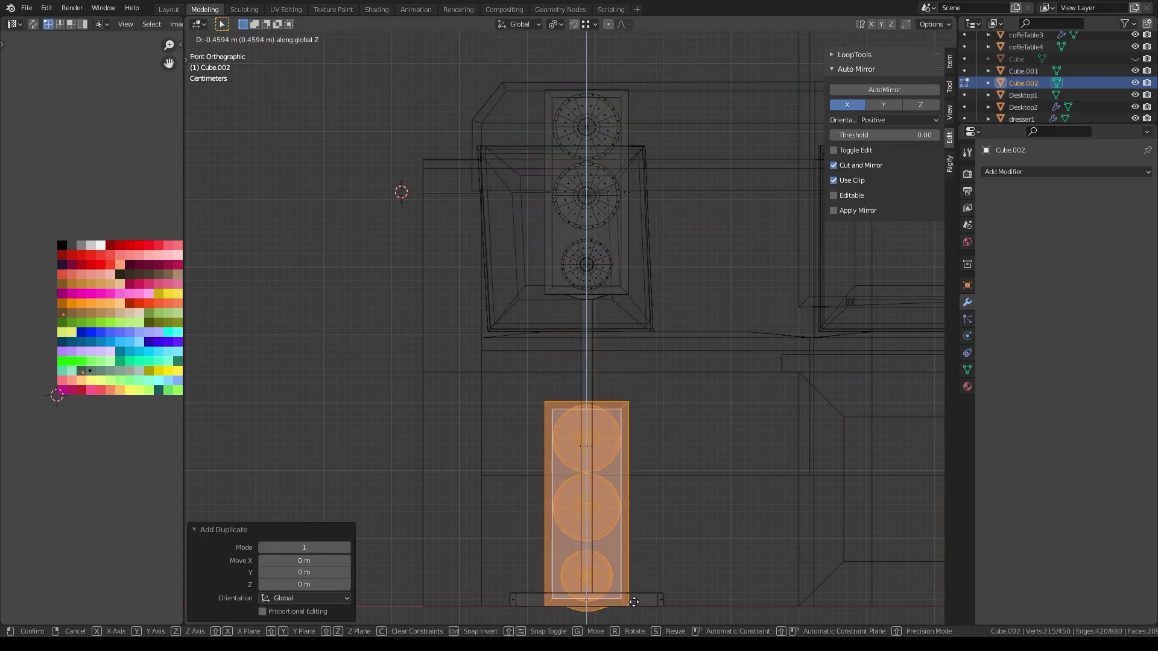
pyautogui.click(634, 602)
pyautogui.keyDown('shift'); pyautogui.moveTo(634, 602); pyautogui.dragTo(672, 294, button='middle'); pyautogui.keyUp('shift')
# - Separate the copy by selection into its own object, Cube.003, and edit its mesh
pyautogui.press('p')
pyautogui.click(712, 283)
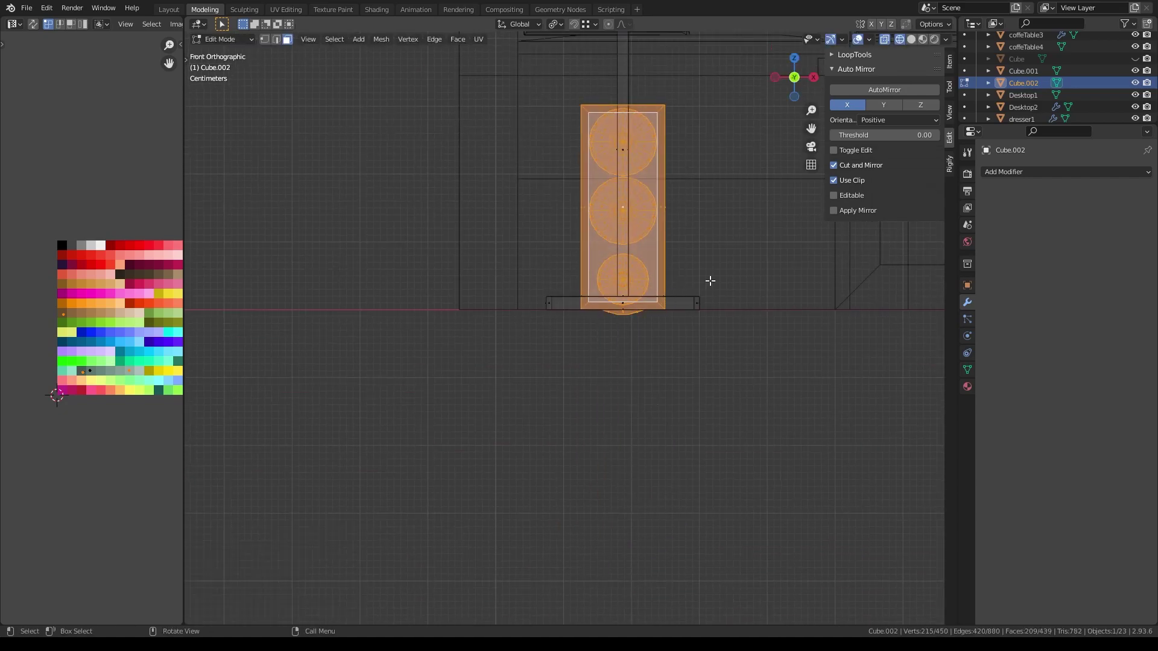
pyautogui.press('Tab')
pyautogui.click(667, 259)
pyautogui.press('Tab')
pyautogui.moveTo(659, 279)
pyautogui.mouseDown(button='middle')
pyautogui.moveTo(788, 239)
pyautogui.moveTo(699, 311)
pyautogui.moveTo(401, 233)
pyautogui.mouseUp(button='middle')
pyautogui.scroll(2, 401, 233)
# - Delete the stray extra faces and isolate the new speaker box in view
pyautogui.press('x')
pyautogui.click(401, 233)
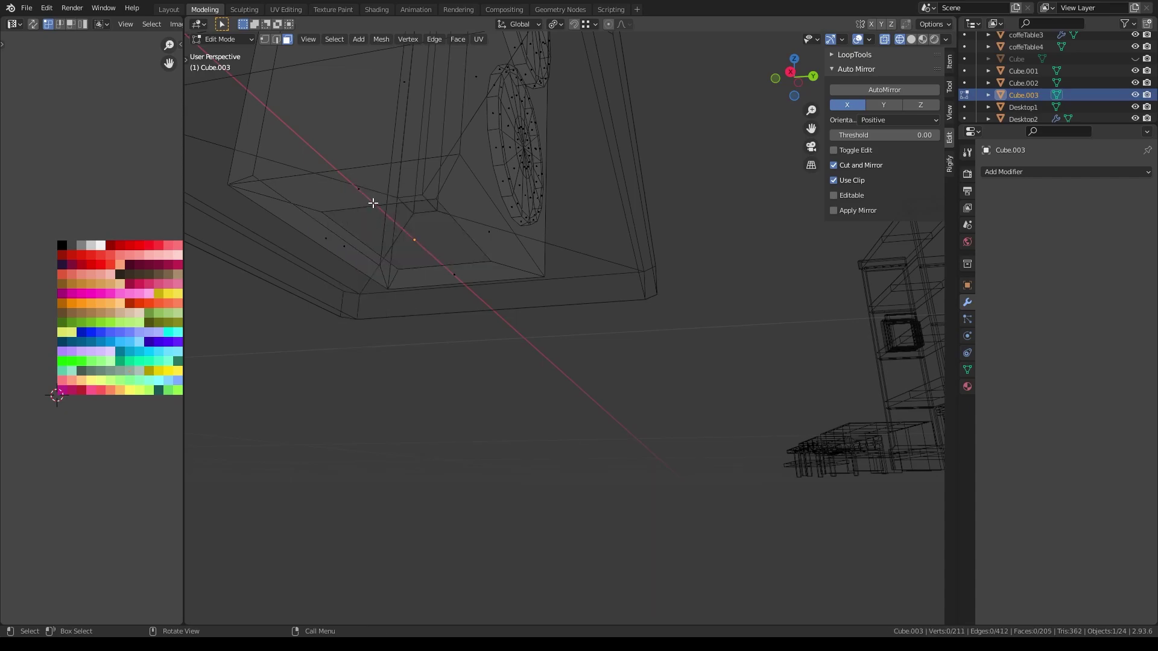
pyautogui.click(366, 197)
pyautogui.press('x')
pyautogui.click(357, 171)
pyautogui.press('KP_Divide')
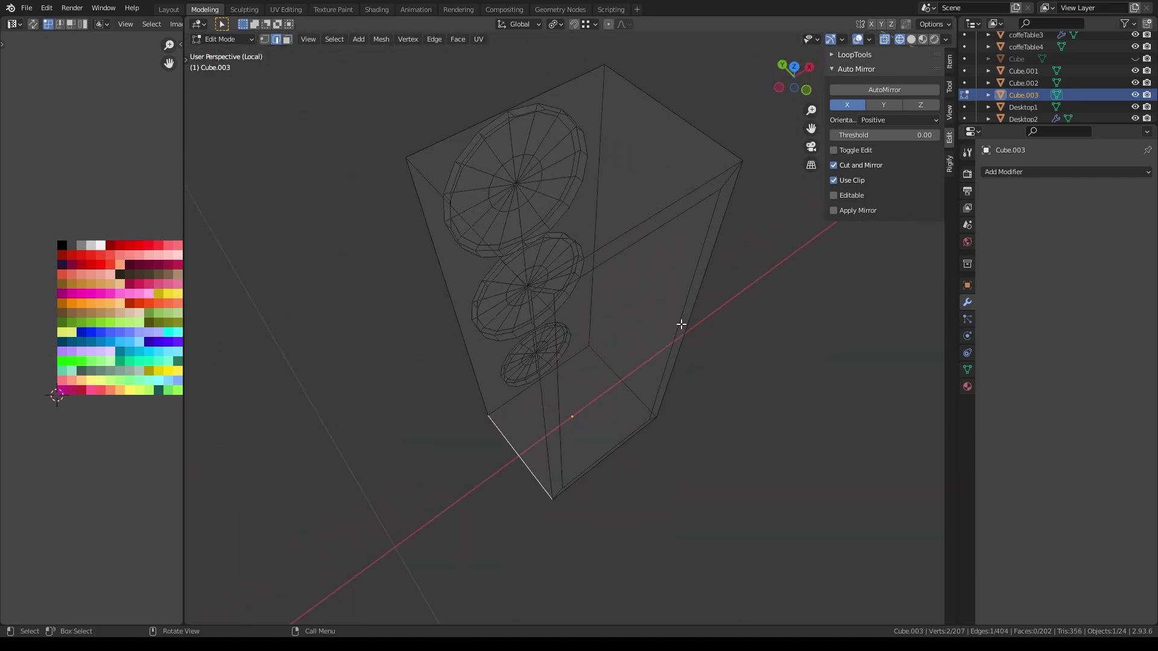
pyautogui.moveTo(680, 323); pyautogui.dragTo(830, 290, button='middle')
# - Delete the bottom driver circle and move the middle circle down along Z
pyautogui.press('l')
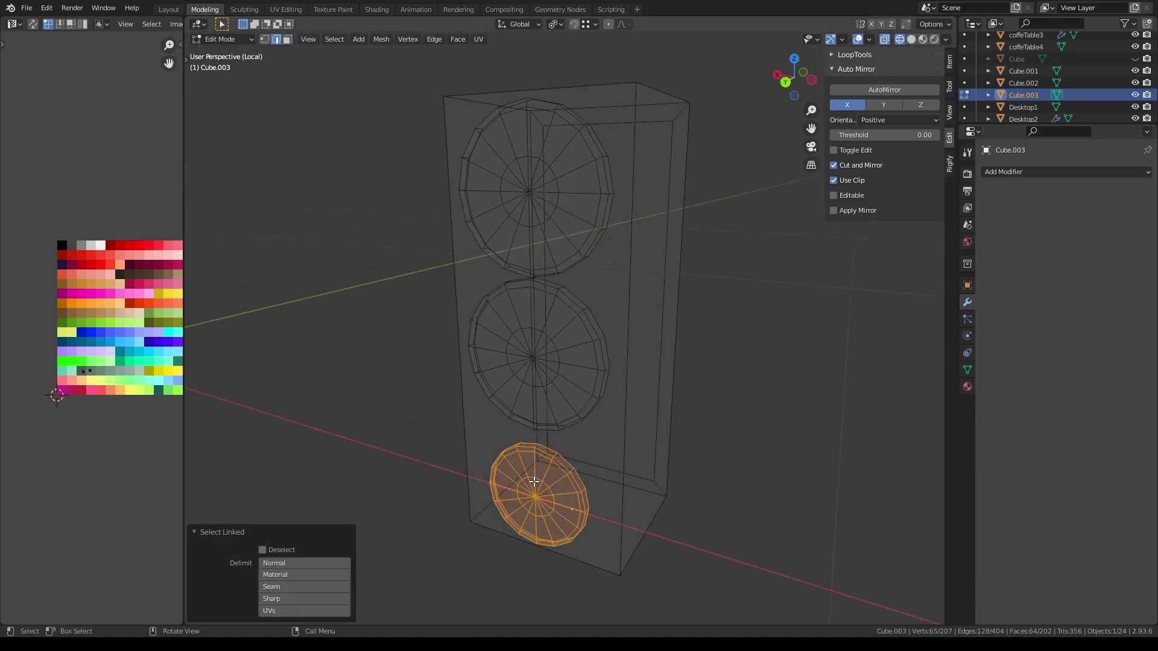
pyautogui.press('x')
pyautogui.click(535, 482)
pyautogui.press('l')
# - Lower the top circle toward the other, enlarge both drivers, and select the whole box
pyautogui.press('l')
pyautogui.press('g')
pyautogui.press('z')
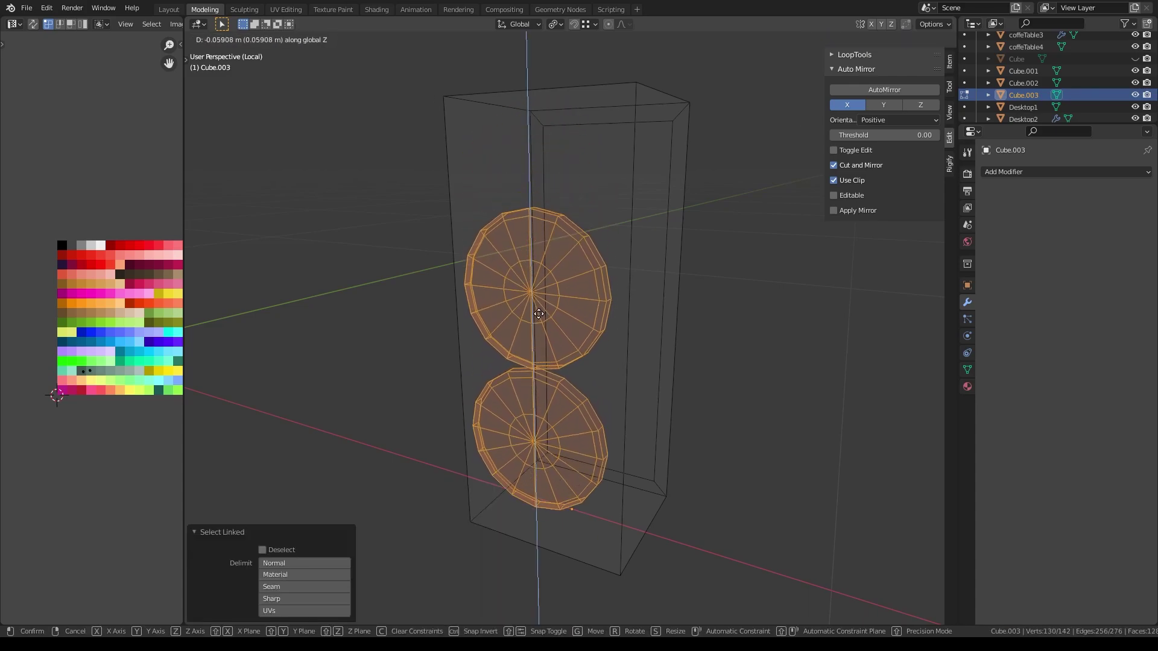
pyautogui.click(543, 313)
pyautogui.hotkey('alt', 'a')
pyautogui.press('l')
pyautogui.press('g')
pyautogui.press('z')
pyautogui.click(587, 214)
pyautogui.press('l')
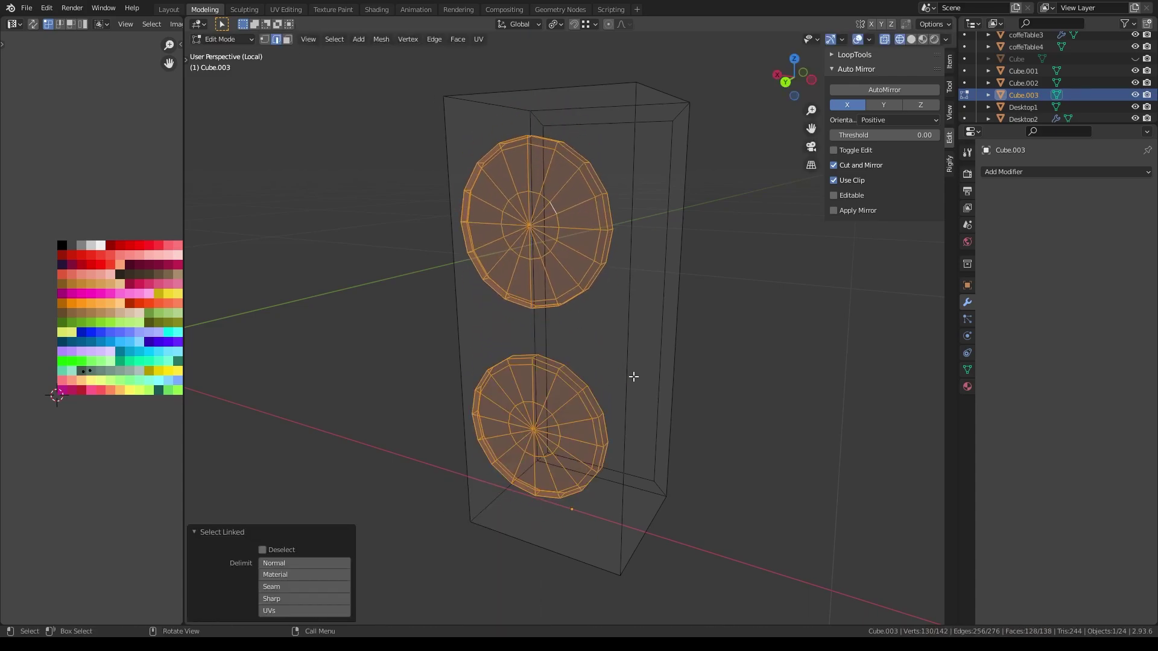
pyautogui.moveTo(634, 374)
pyautogui.mouseDown(button='middle')
pyautogui.moveTo(714, 349)
pyautogui.moveTo(689, 345)
pyautogui.mouseUp(button='middle')
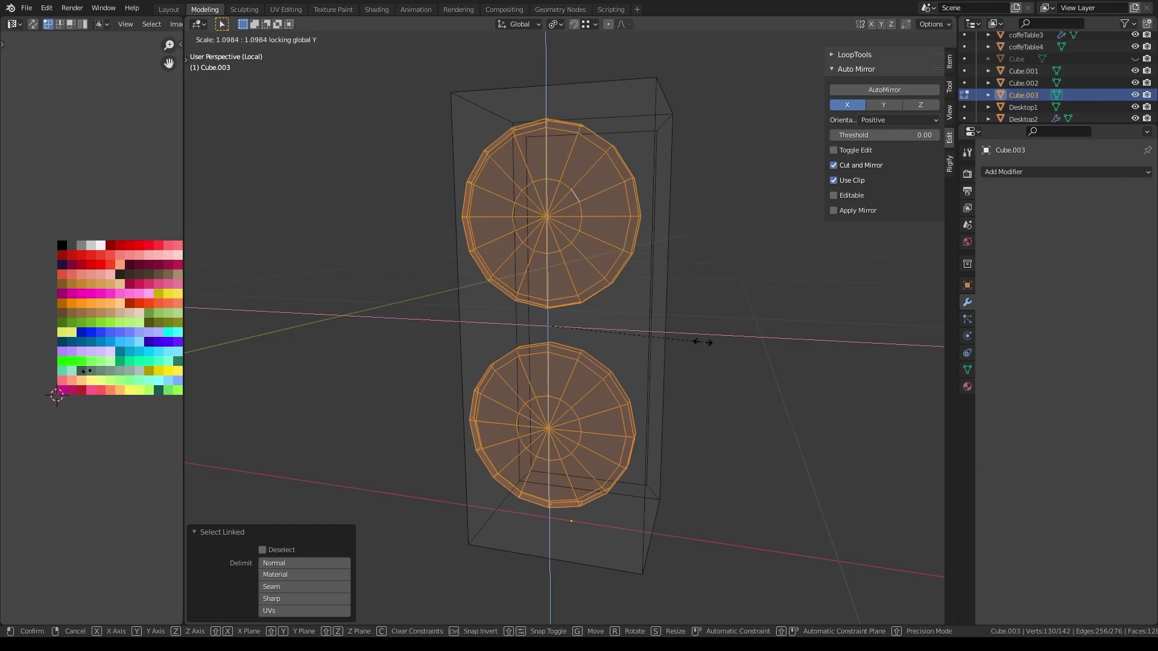
pyautogui.click(681, 329)
pyautogui.hotkey('alt', 'a')
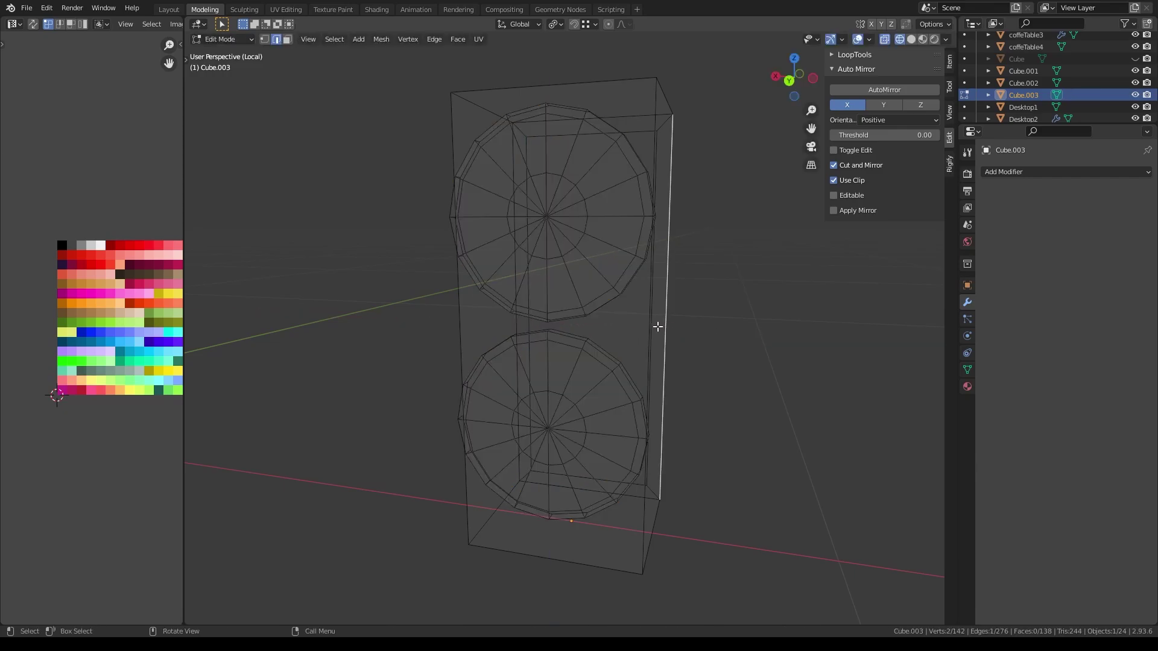
# - Narrow the box along X around the drivers and inset a thin border on its front
pyautogui.press('l')
pyautogui.press('s')
pyautogui.press('x')
pyautogui.click(762, 312)
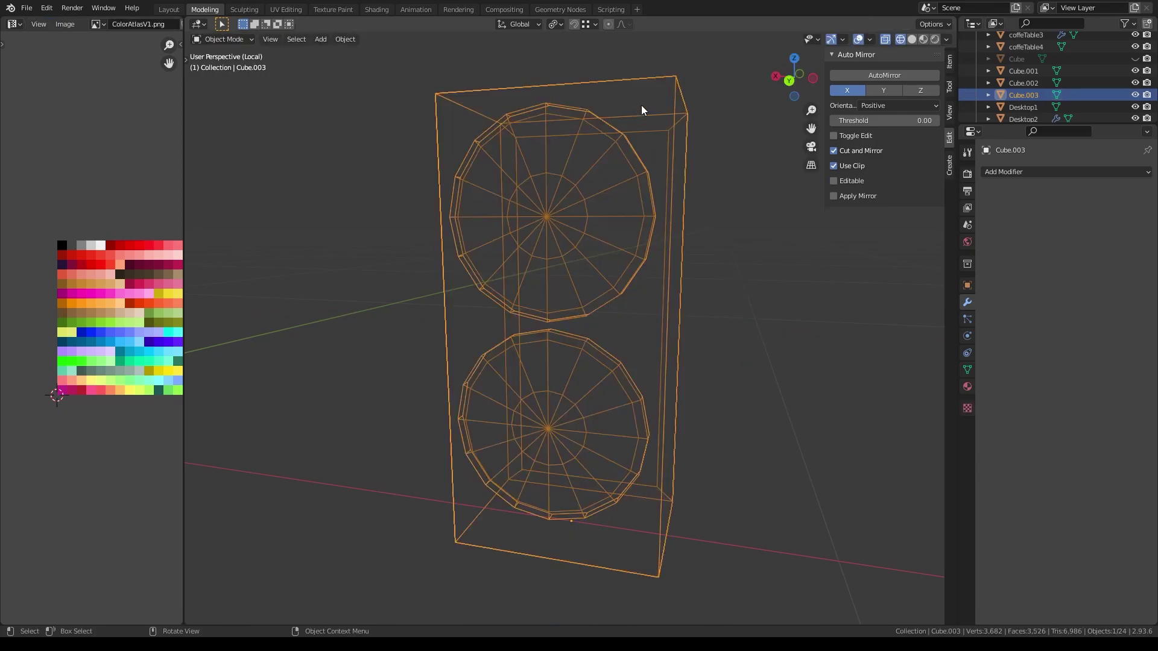
pyautogui.hotkey('shift', 'z')
pyautogui.press('3')
pyautogui.click(651, 115)
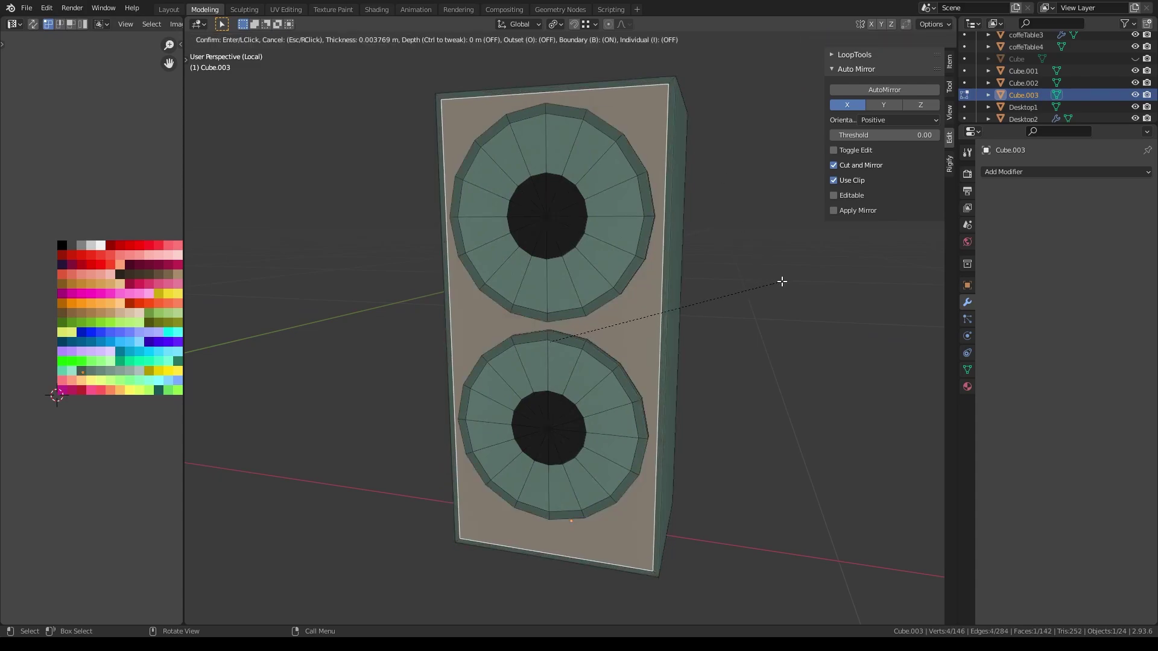
pyautogui.click(781, 282)
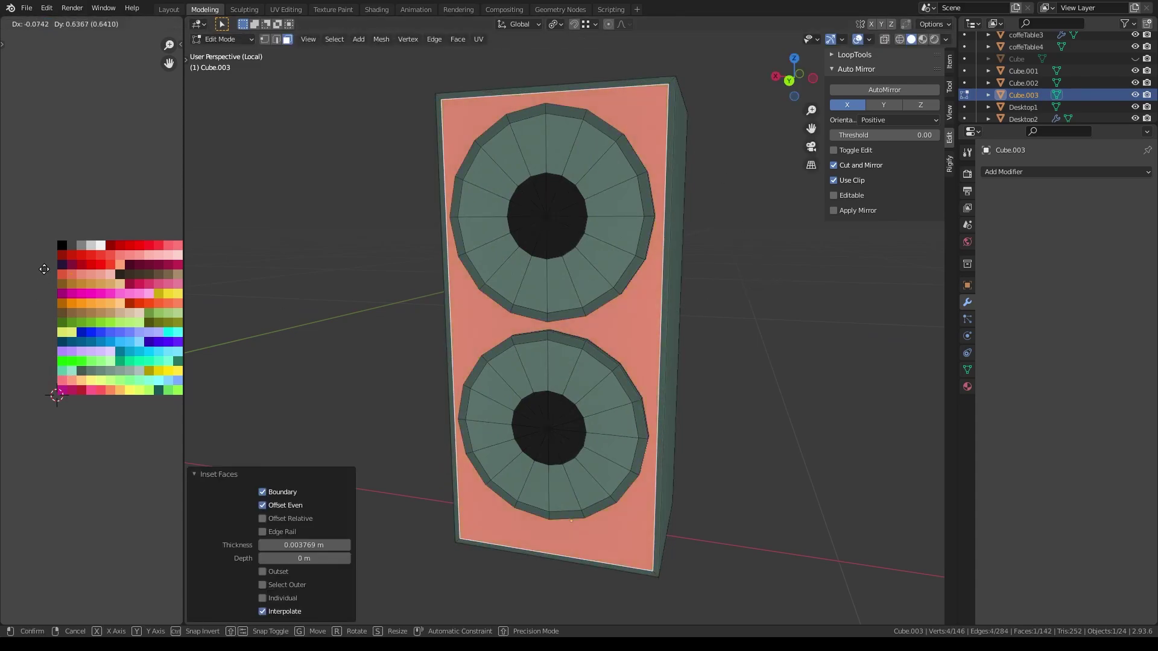
# - Colour the front face a lighter palette colour and its border ring orange
pyautogui.press('KP_Divide')
pyautogui.press('g')
pyautogui.click(62, 308)
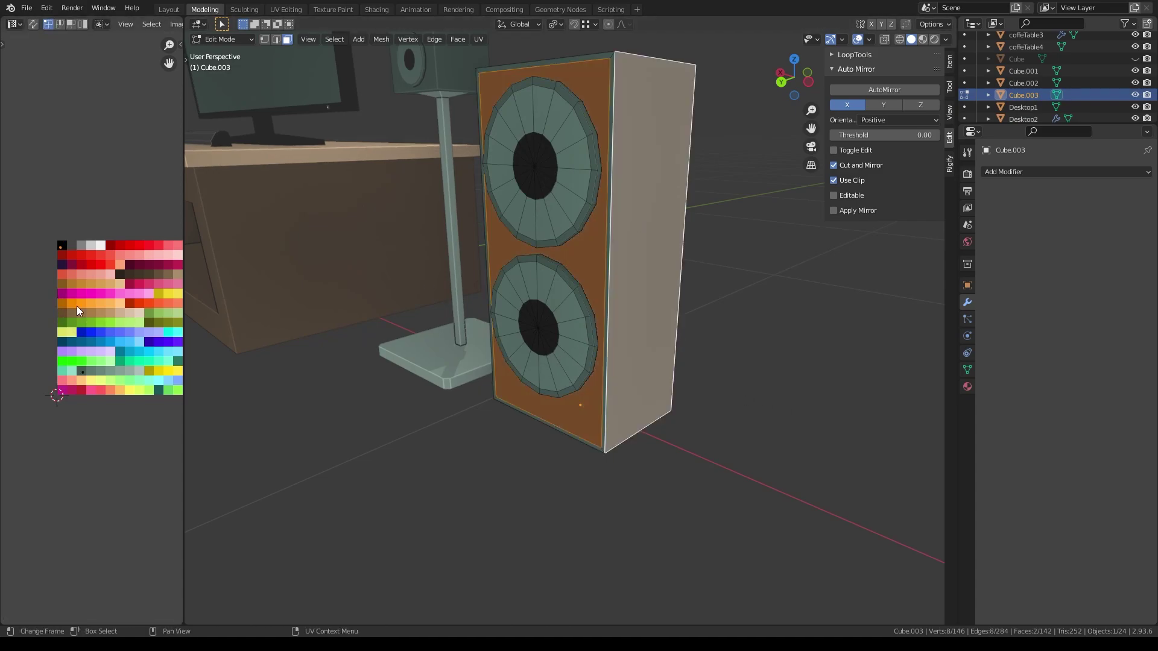
pyautogui.keyDown('alt'); pyautogui.keyDown('shift'); pyautogui.click(611, 57); pyautogui.keyUp('shift'); pyautogui.keyUp('alt')
pyautogui.hotkey('ctrl', 'z')
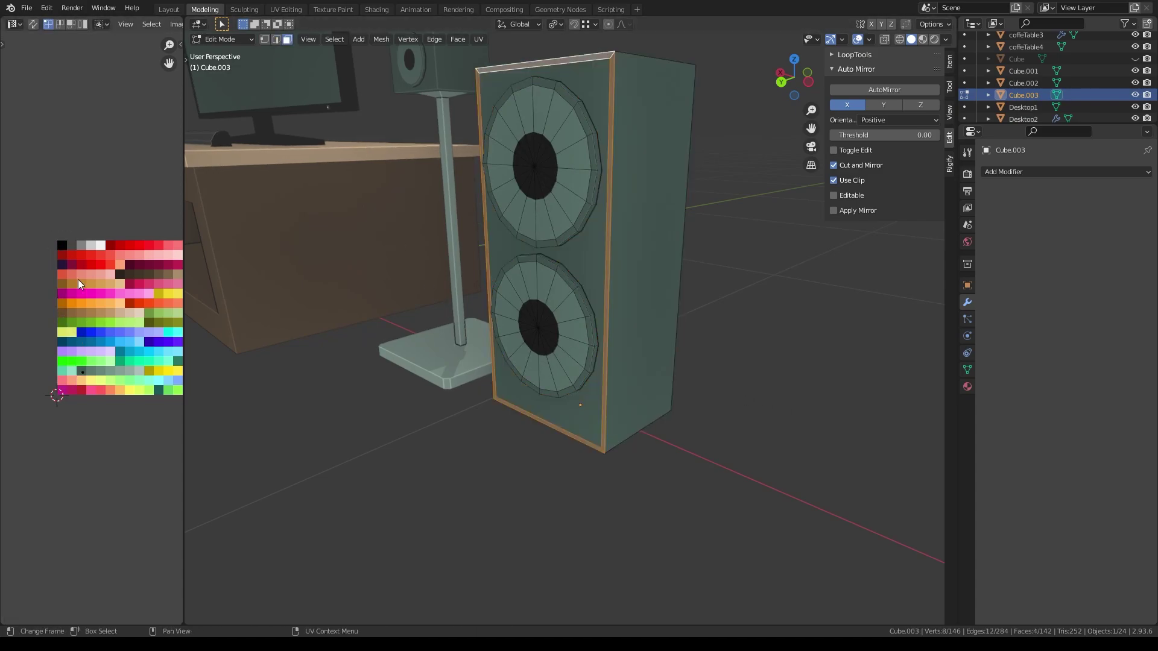
pyautogui.click(75, 336)
# - Inset a back face into a thin slot and move it vertically into vent position
pyautogui.moveTo(762, 398); pyautogui.dragTo(579, 310, button='middle')
pyautogui.click(580, 310)
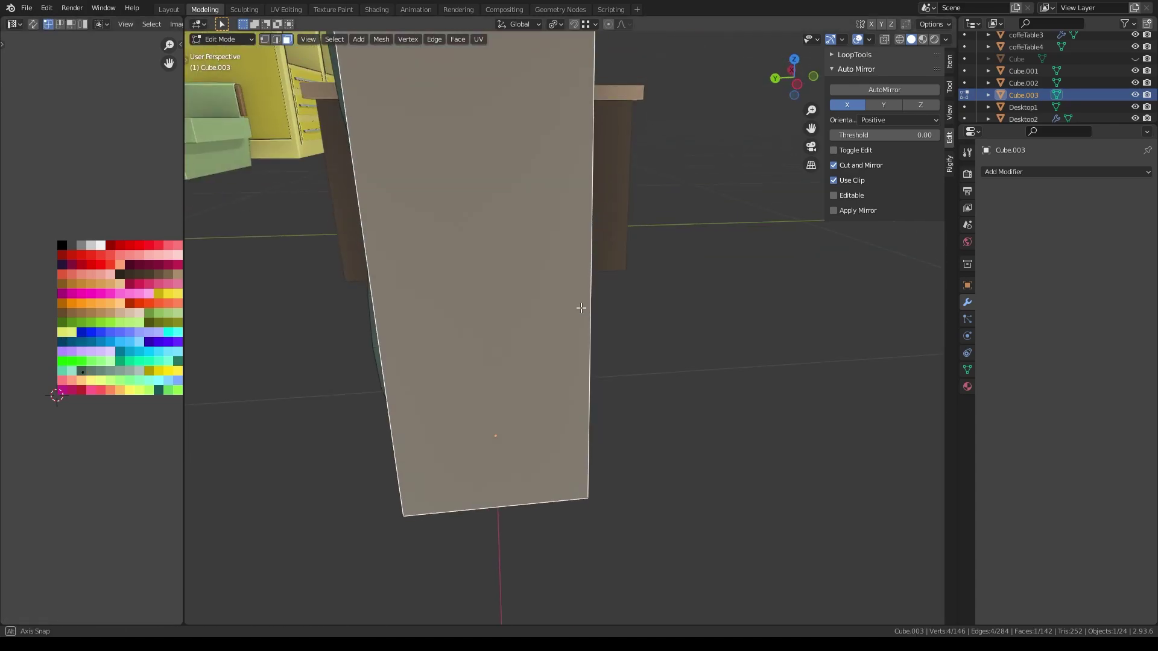
pyautogui.press('i')
pyautogui.press('z')
pyautogui.click(530, 266)
pyautogui.press('g')
pyautogui.press('z')
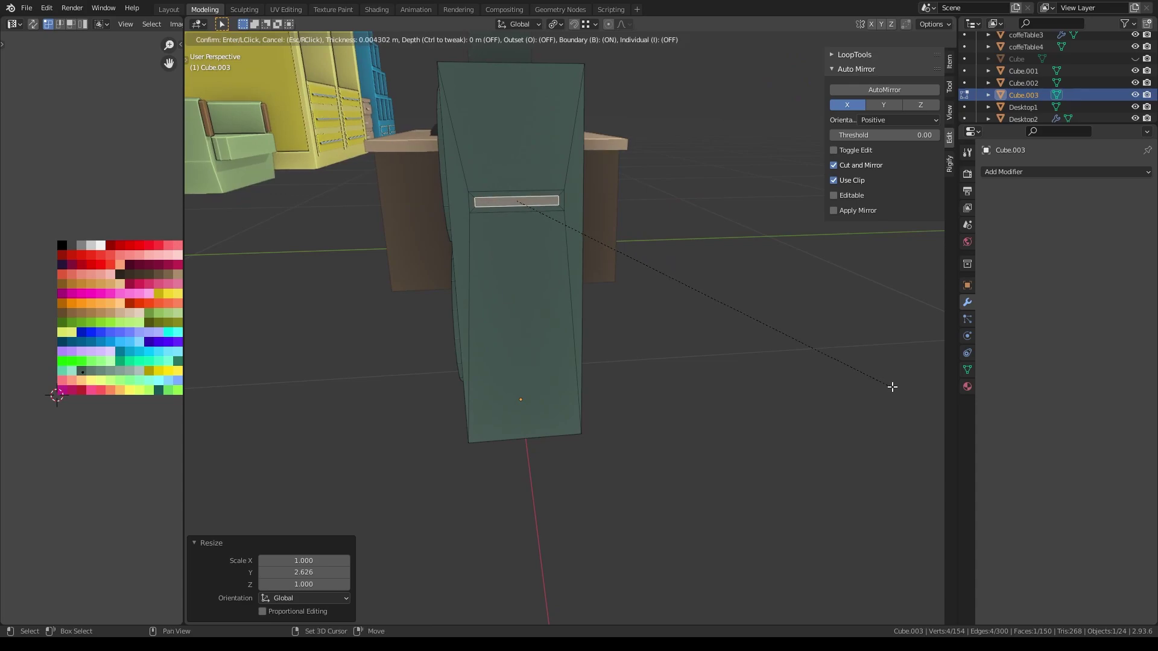
pyautogui.click(477, 201)
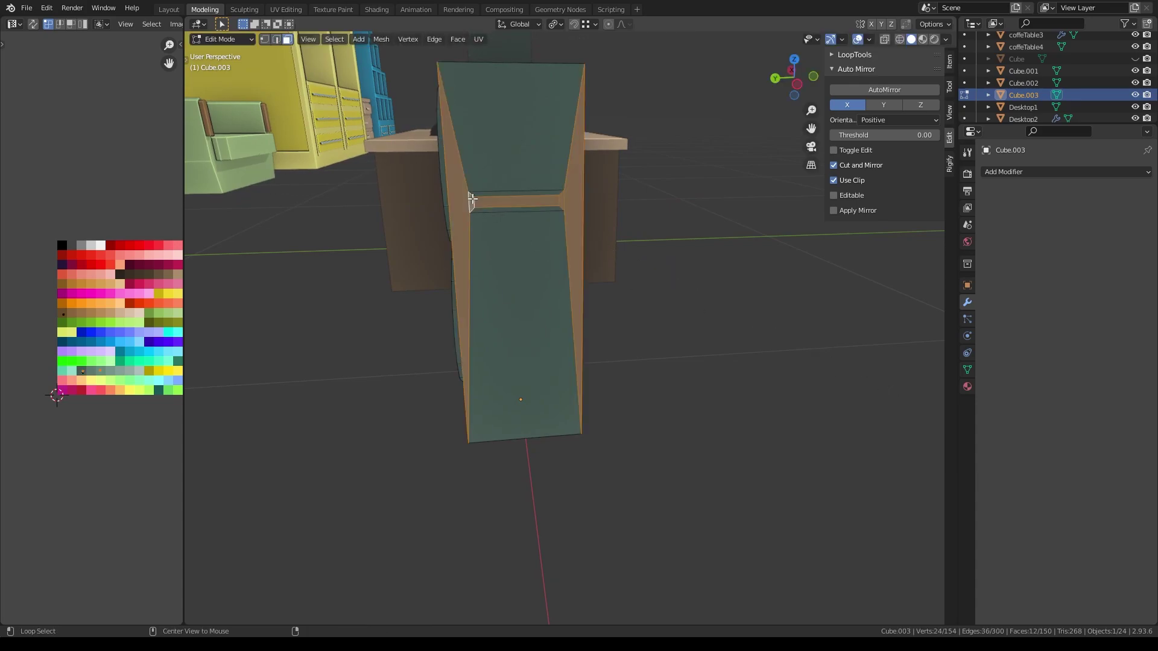
# - Give the ring around the vent slot a lighter palette colour
pyautogui.keyDown('alt'); pyautogui.click(472, 198); pyautogui.keyUp('alt')
pyautogui.press('KP_Decimal')
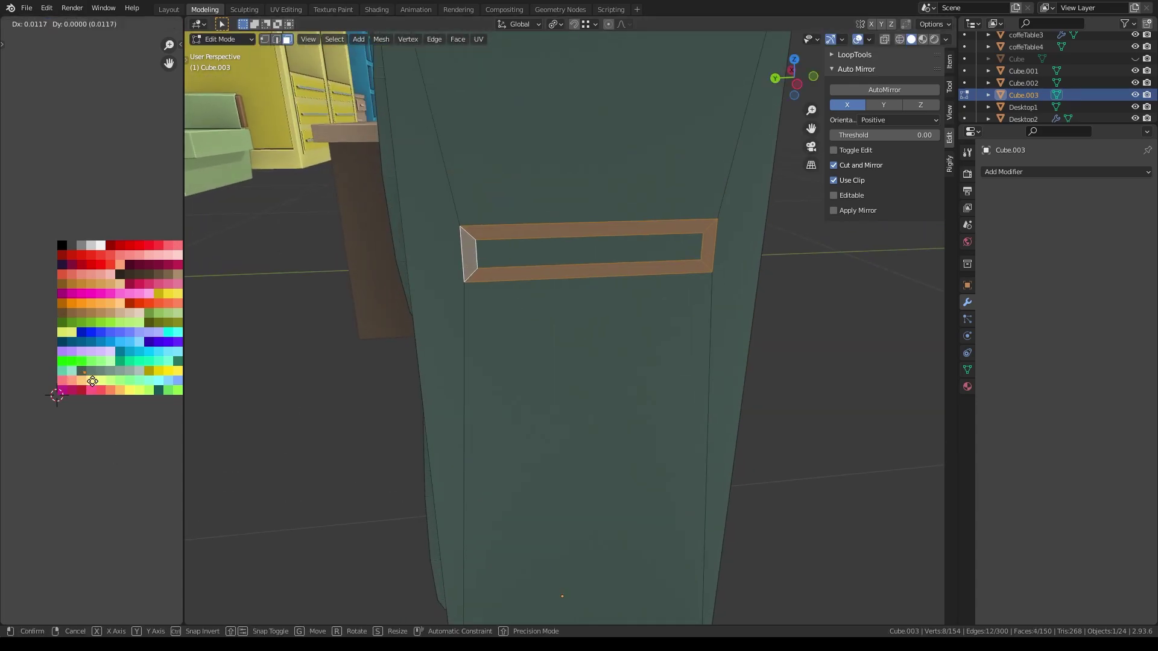
pyautogui.moveTo(91, 382); pyautogui.dragTo(99, 380)
pyautogui.moveTo(753, 256); pyautogui.dragTo(483, 202, button='middle')
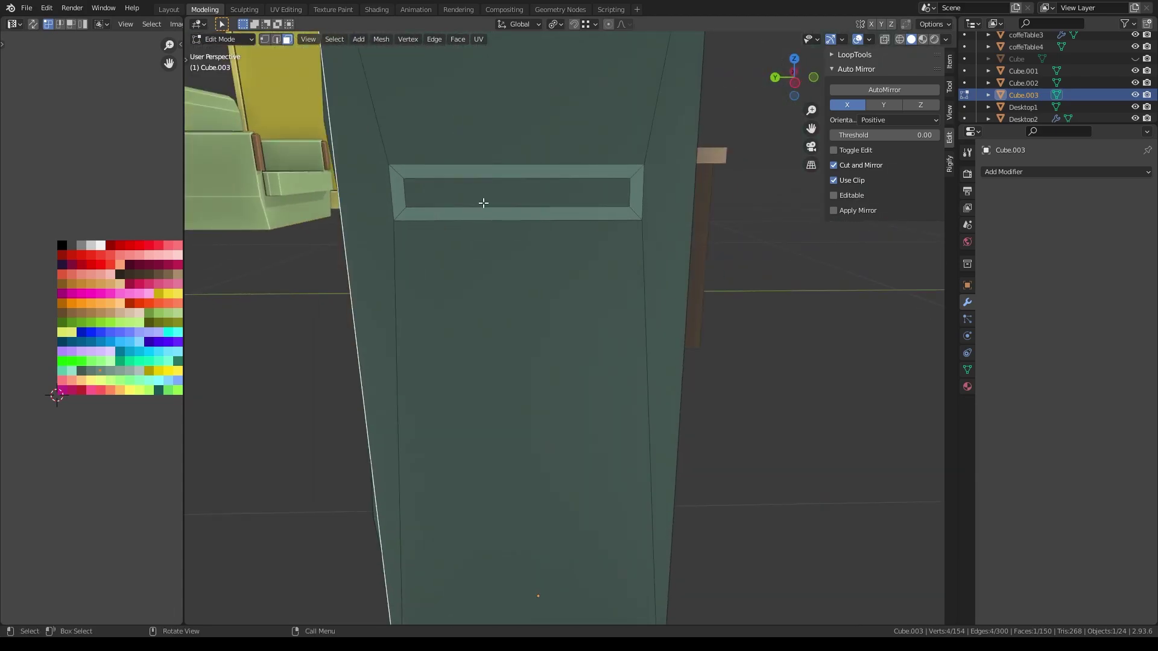
pyautogui.moveTo(93, 383); pyautogui.dragTo(112, 381)
pyautogui.scroll(-5, 274, 388)
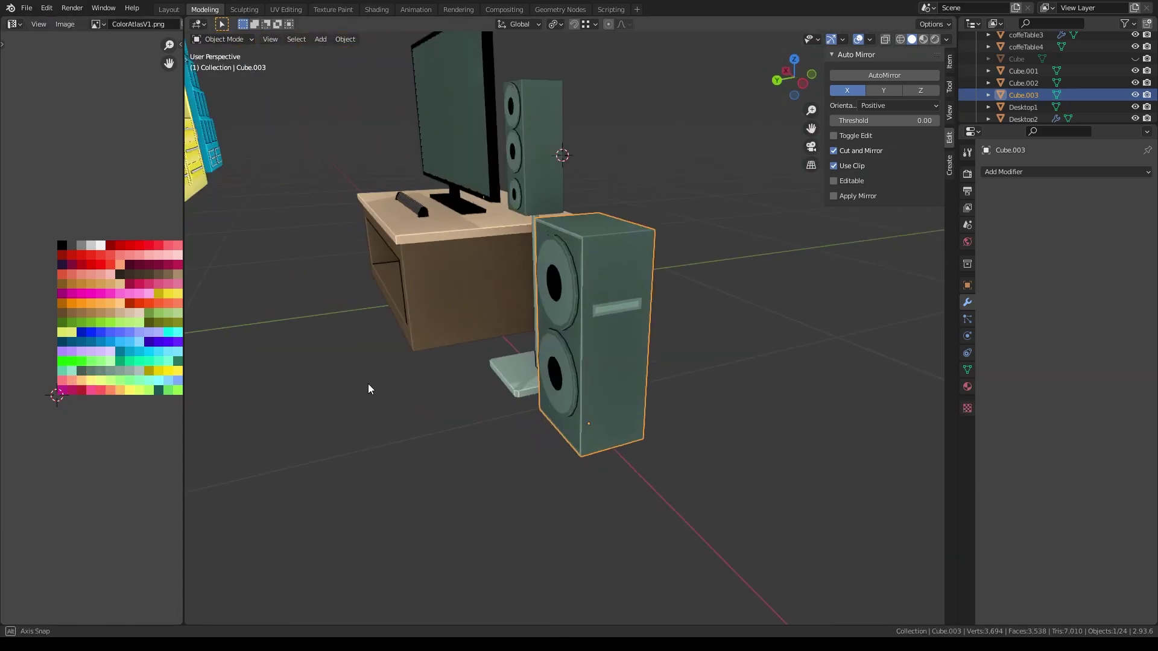
pyautogui.moveTo(370, 388); pyautogui.dragTo(482, 302, button='middle')
# - Select the vent's inset ring and extrude it inward
pyautogui.scroll(5, 555, 233)
pyautogui.keyDown('alt'); pyautogui.click(554, 232); pyautogui.keyUp('alt')
pyautogui.moveTo(554, 233); pyautogui.dragTo(515, 342, button='middle')
pyautogui.press('e')
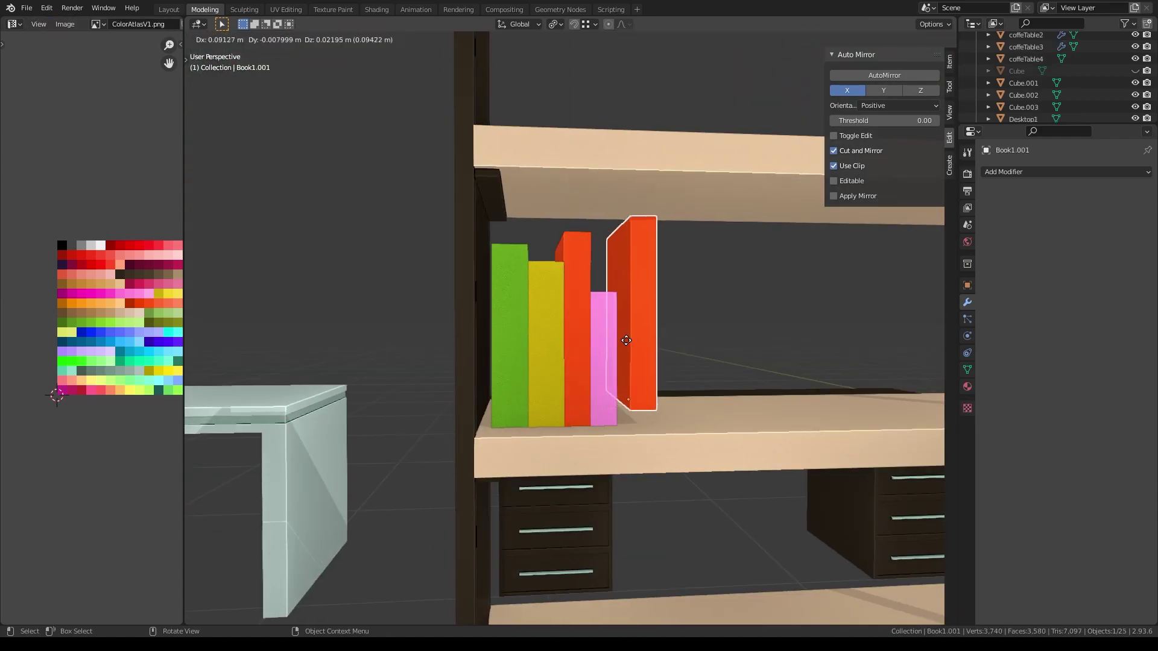
# - Scale the copied book Book1.001 thinner along X
pyautogui.moveTo(698, 403); pyautogui.dragTo(835, 440, button='middle')
pyautogui.press('Tab')
pyautogui.press('s')
pyautogui.press('x')
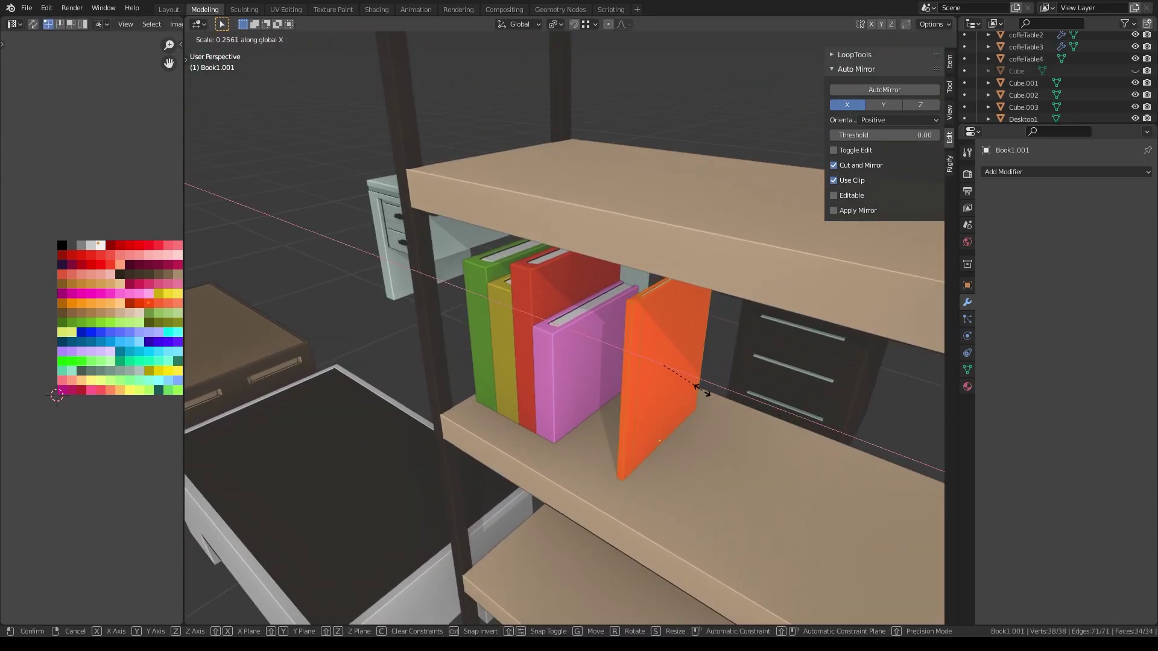
pyautogui.click(701, 389)
# - Inset the book's large side face into a panel and colour it white
pyautogui.moveTo(701, 389); pyautogui.dragTo(714, 367, button='middle')
pyautogui.click(674, 403)
pyautogui.moveTo(674, 403)
pyautogui.mouseDown(button='middle')
pyautogui.moveTo(829, 406)
pyautogui.moveTo(711, 412)
pyautogui.mouseUp(button='middle')
pyautogui.click(750, 393)
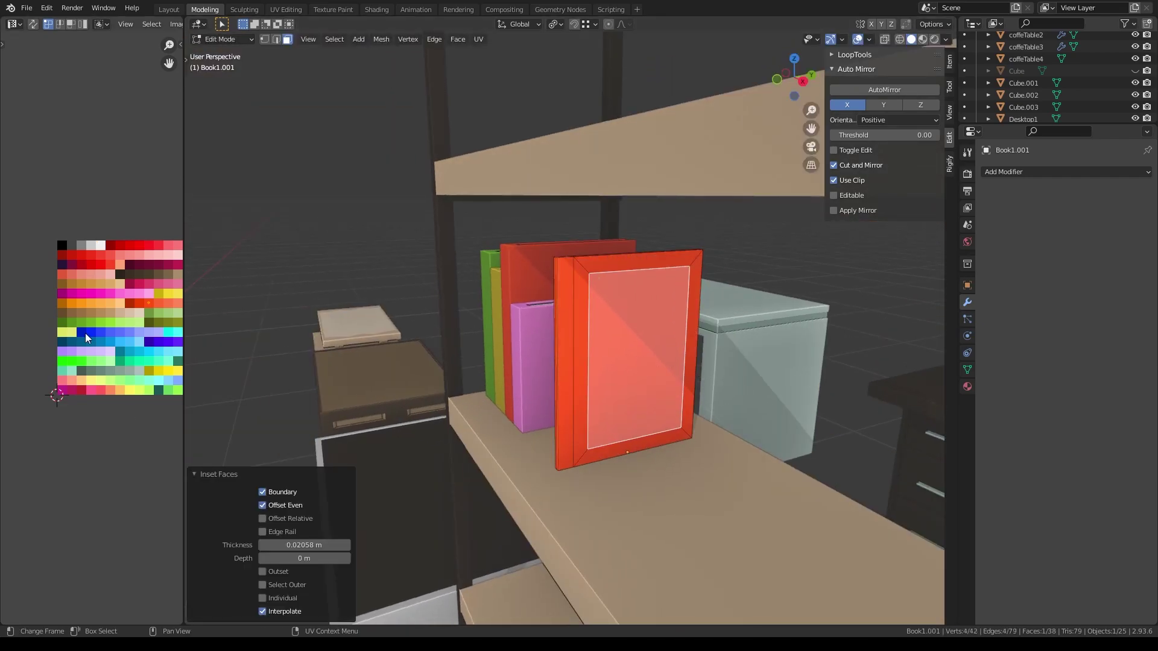
pyautogui.click(97, 245)
pyautogui.press('Tab')
pyautogui.moveTo(254, 483); pyautogui.dragTo(166, 506, button='middle')
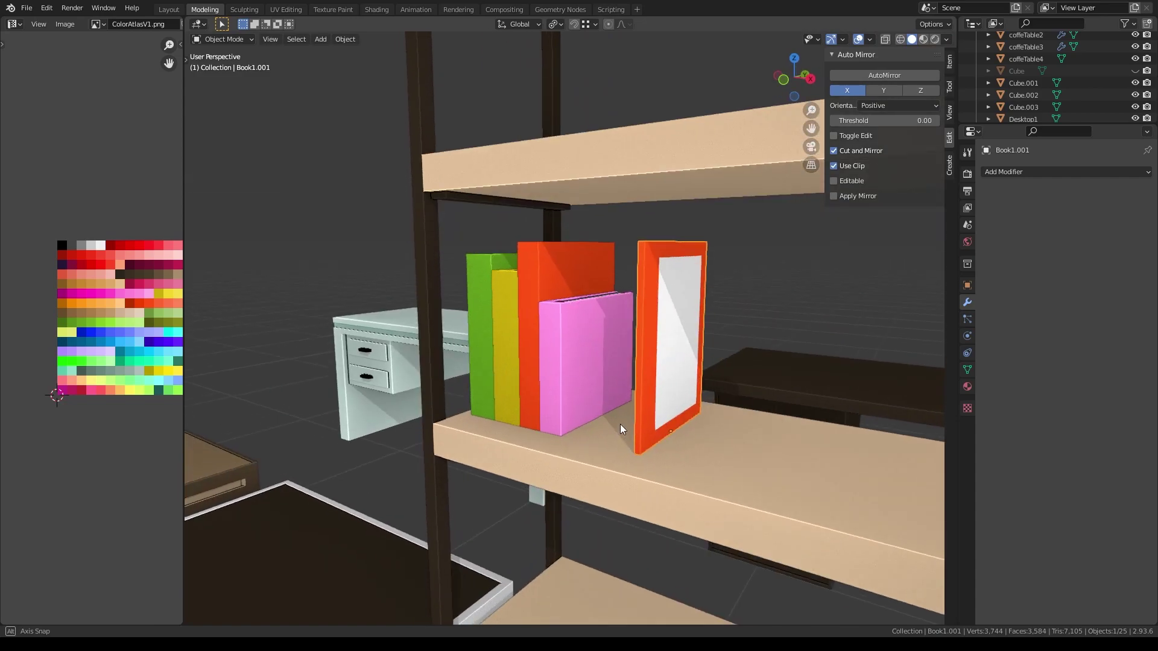
# - Rotate the frame -90° around Y so it lies flat on the shelf
pyautogui.press('Tab')
pyautogui.moveTo(663, 386); pyautogui.dragTo(732, 371, button='middle')
pyautogui.write('ry-90')
pyautogui.press('Return')
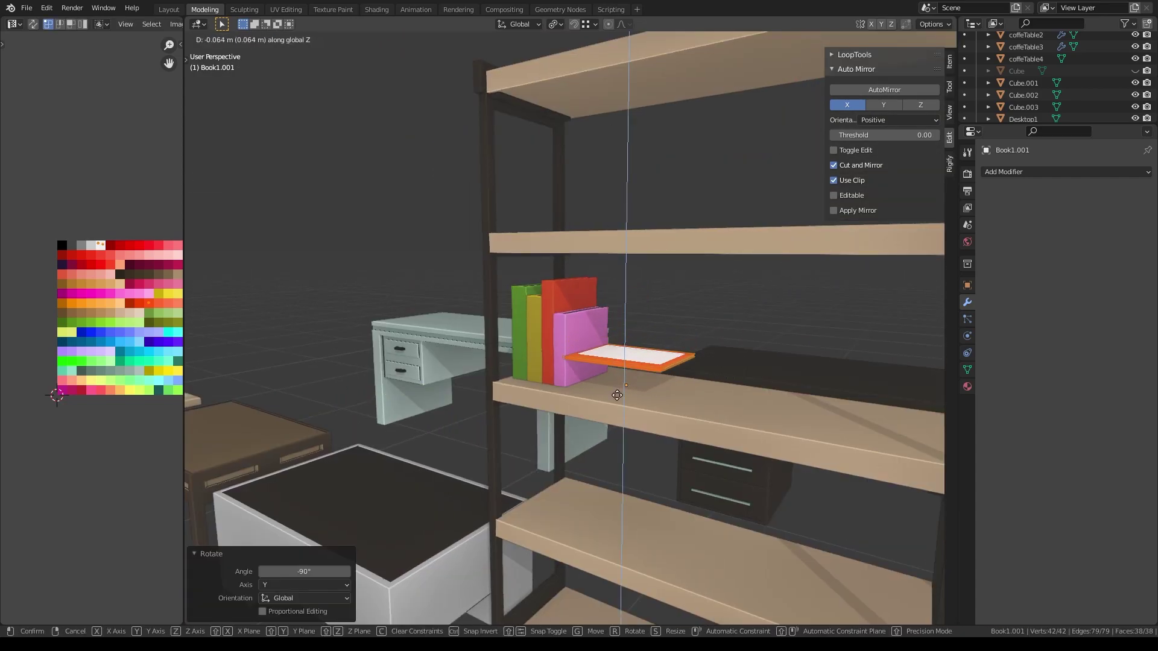
pyautogui.moveTo(563, 386); pyautogui.dragTo(675, 402, button='middle')
pyautogui.press('Tab')
pyautogui.scroll(3, 685, 403)
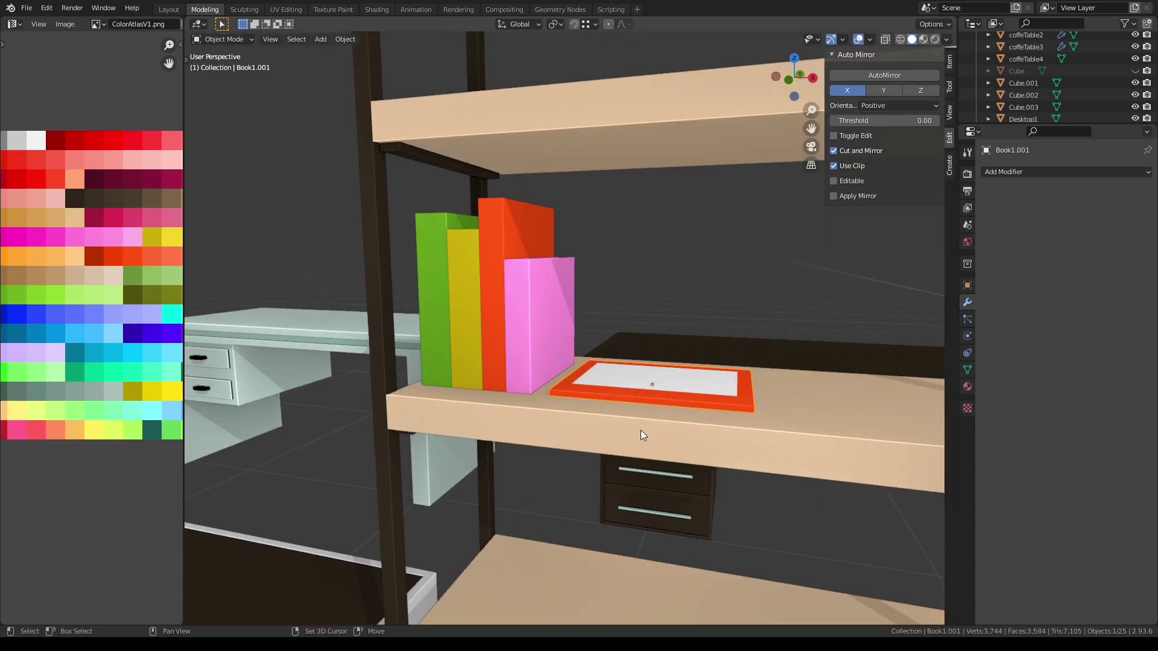
# - Duplicate the flat book twice, stacking each copy vertically on the shelf
pyautogui.hotkey('shift', 'd')
pyautogui.press('z')
pyautogui.click(642, 363)
pyautogui.press('g')
pyautogui.press('z')
pyautogui.click(559, 380)
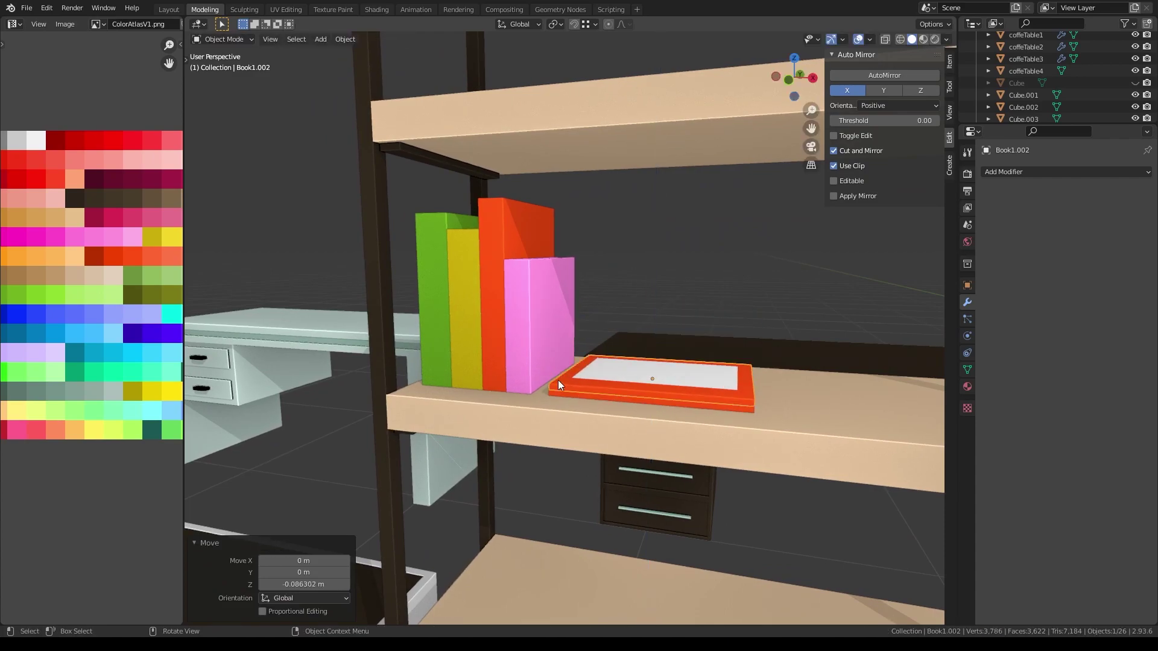
pyautogui.hotkey('shift', 'd')
pyautogui.press('z')
pyautogui.click(558, 437)
# - Add two more vertical copies to complete a stack of five flat books
pyautogui.scroll(5, 557, 437)
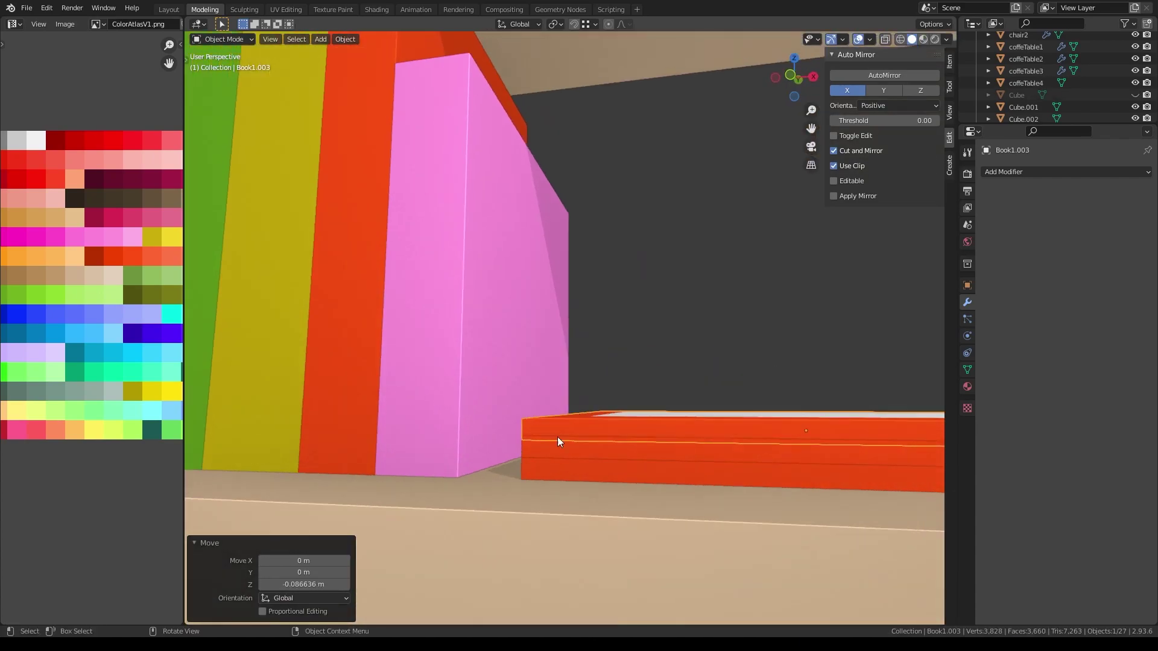
pyautogui.hotkey('shift', 'd')
pyautogui.press('z')
pyautogui.click(597, 483)
pyautogui.scroll(-5, 597, 483)
pyautogui.moveTo(598, 482); pyautogui.dragTo(599, 491, button='middle')
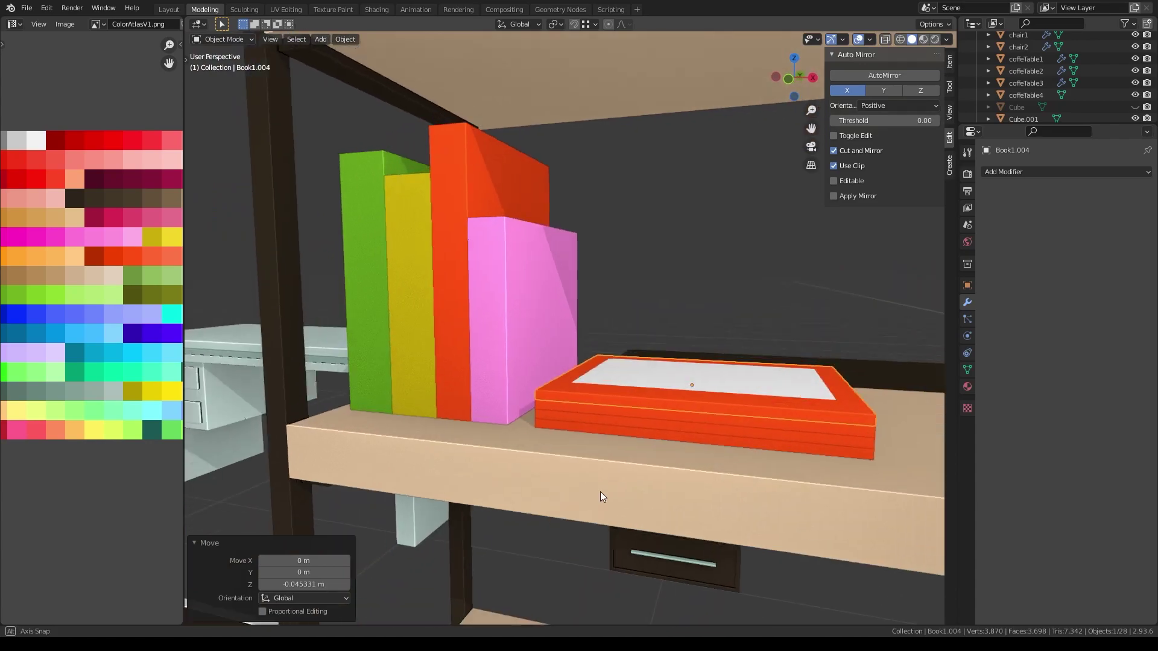
pyautogui.hotkey('shift', 'd')
pyautogui.press('z')
pyautogui.click(608, 371)
# - Recolour the books' covers by moving their UVs to green and other atlas colours
pyautogui.press('Tab')
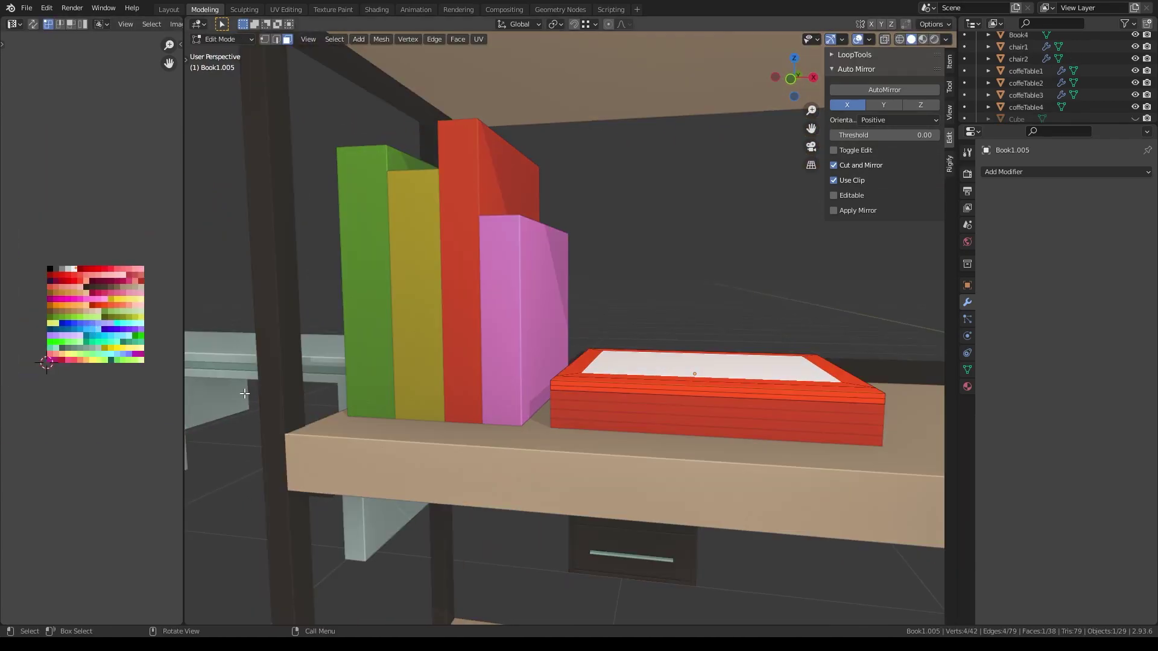
pyautogui.press('Tab')
pyautogui.click(600, 419)
pyautogui.press('Tab')
pyautogui.scroll(5, 97, 318)
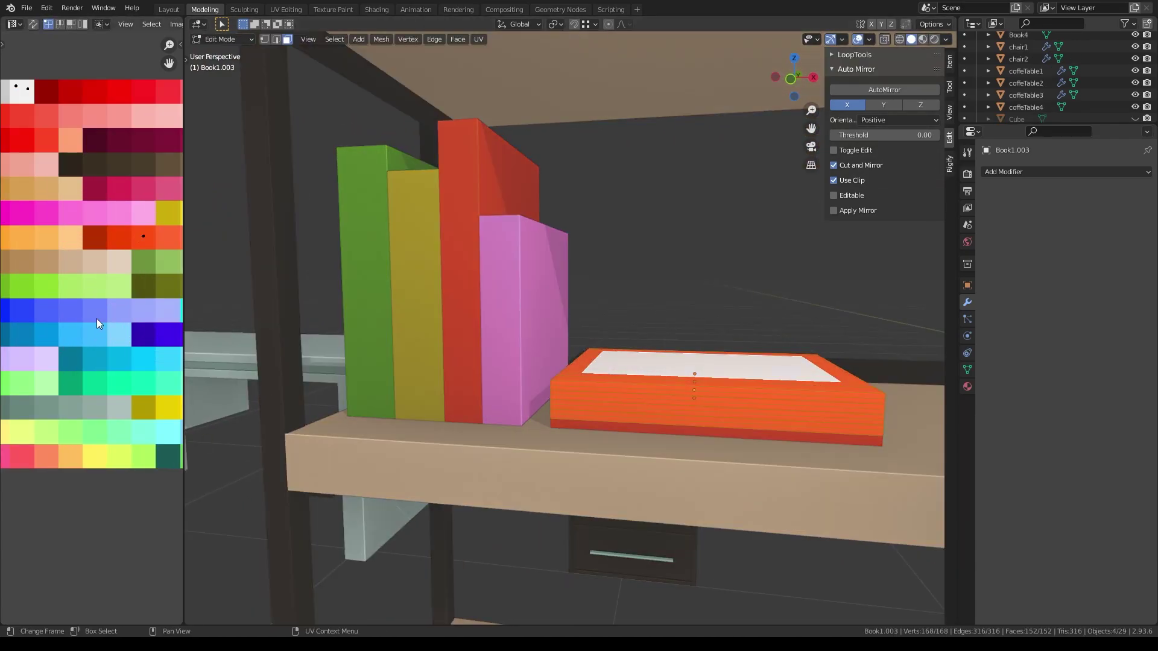
pyautogui.press('a')
pyautogui.press('g')
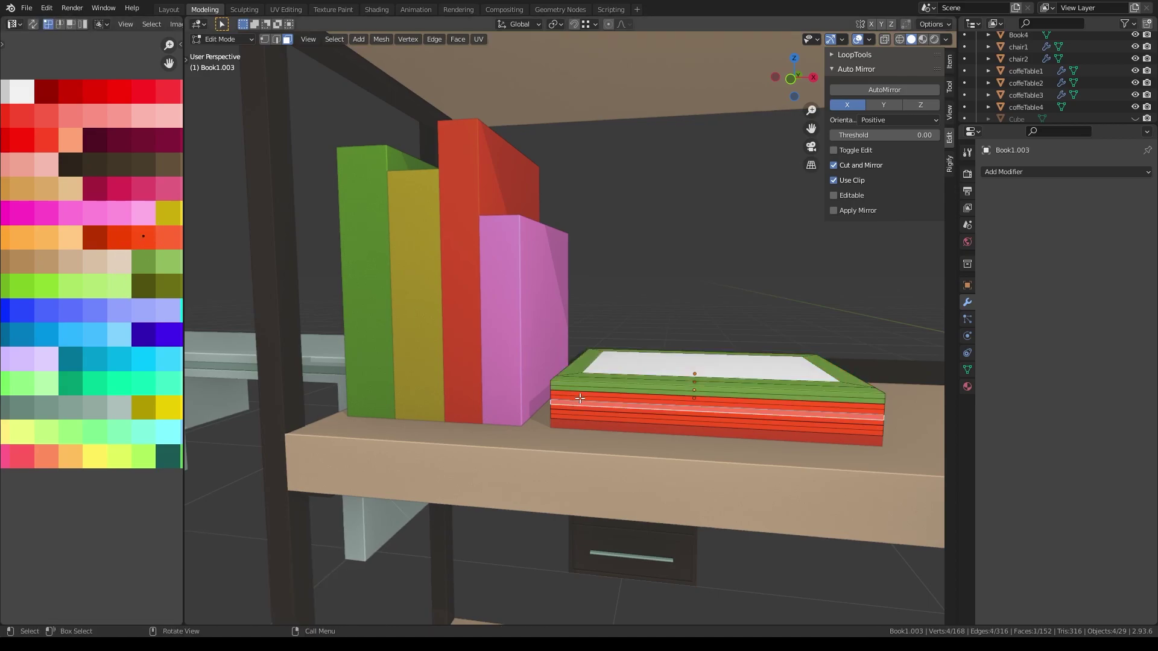
pyautogui.click(31, 262)
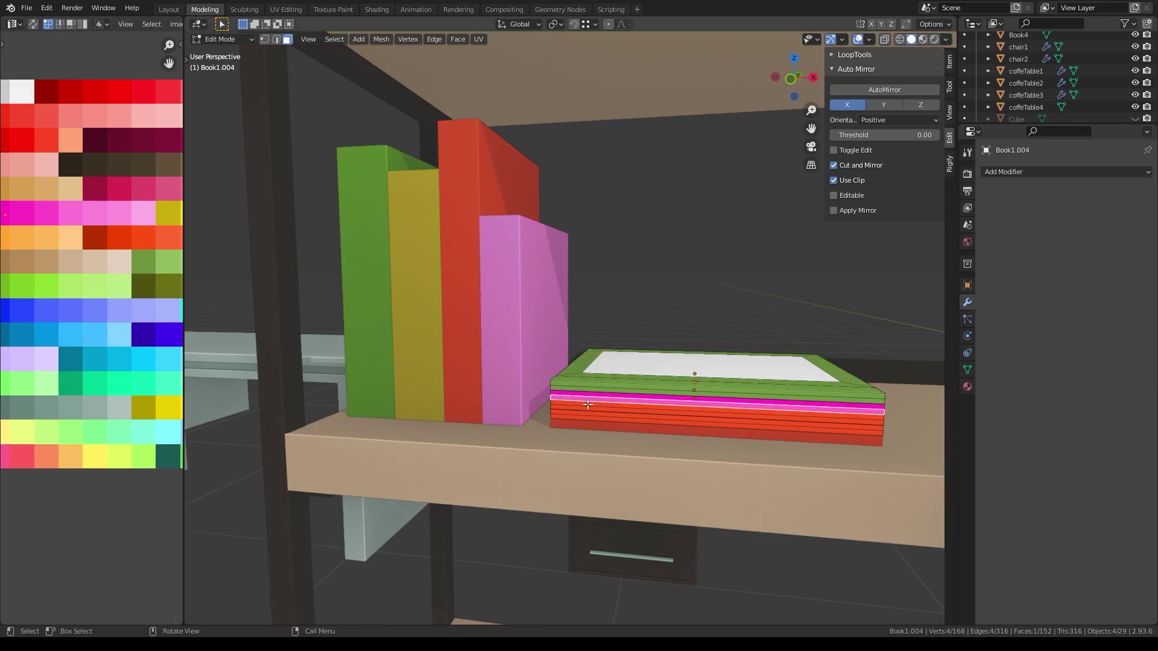
pyautogui.scroll(-3, 118, 312)
pyautogui.click(165, 298)
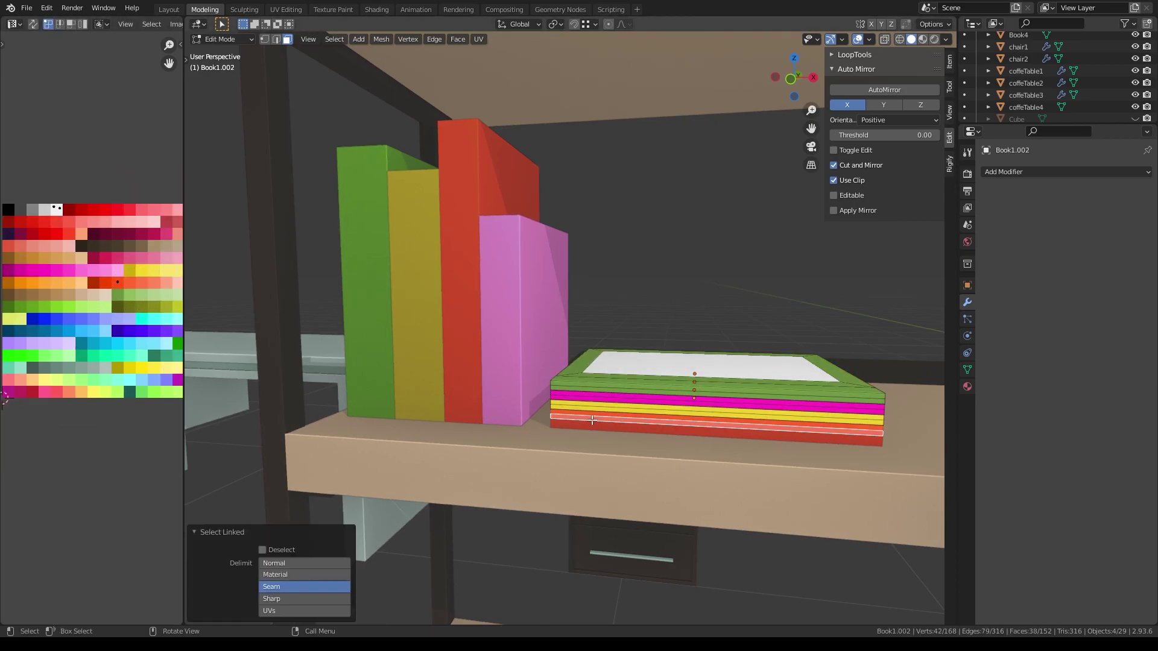
pyautogui.click(114, 391)
pyautogui.press('Tab')
# - Isolate the five stacked books in local view and adjust their geometry side-on
pyautogui.scroll(-5, 687, 432)
pyautogui.scroll(4, 603, 399)
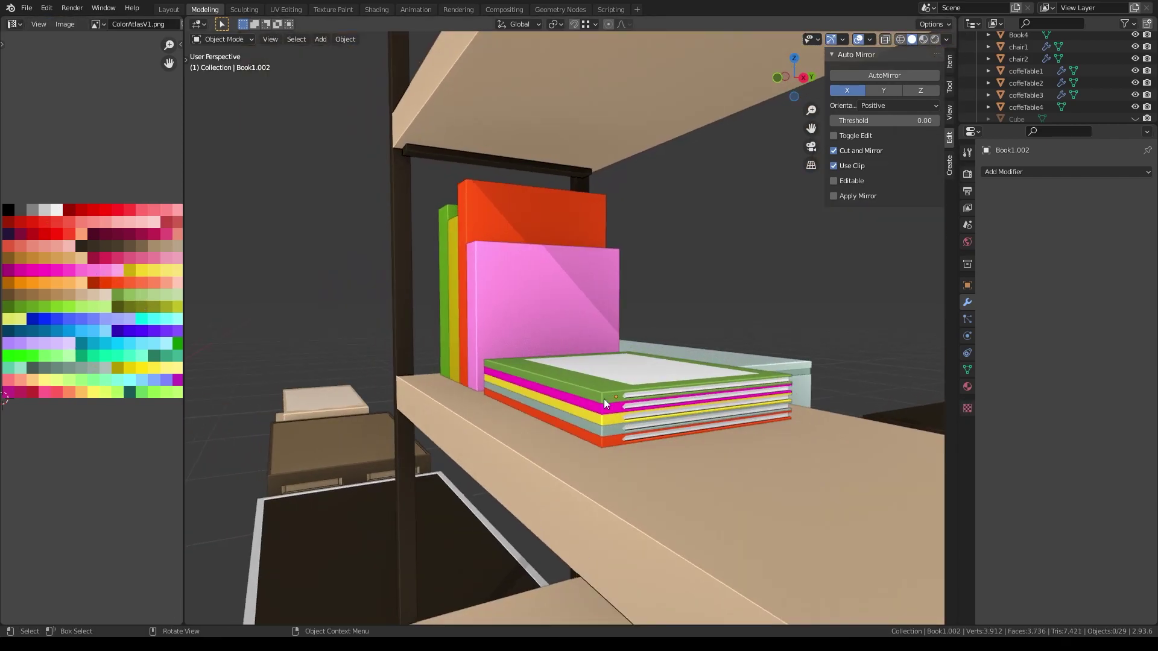
pyautogui.scroll(4, 632, 412)
pyautogui.moveTo(494, 379); pyautogui.dragTo(488, 461)
pyautogui.press('KP_Divide')
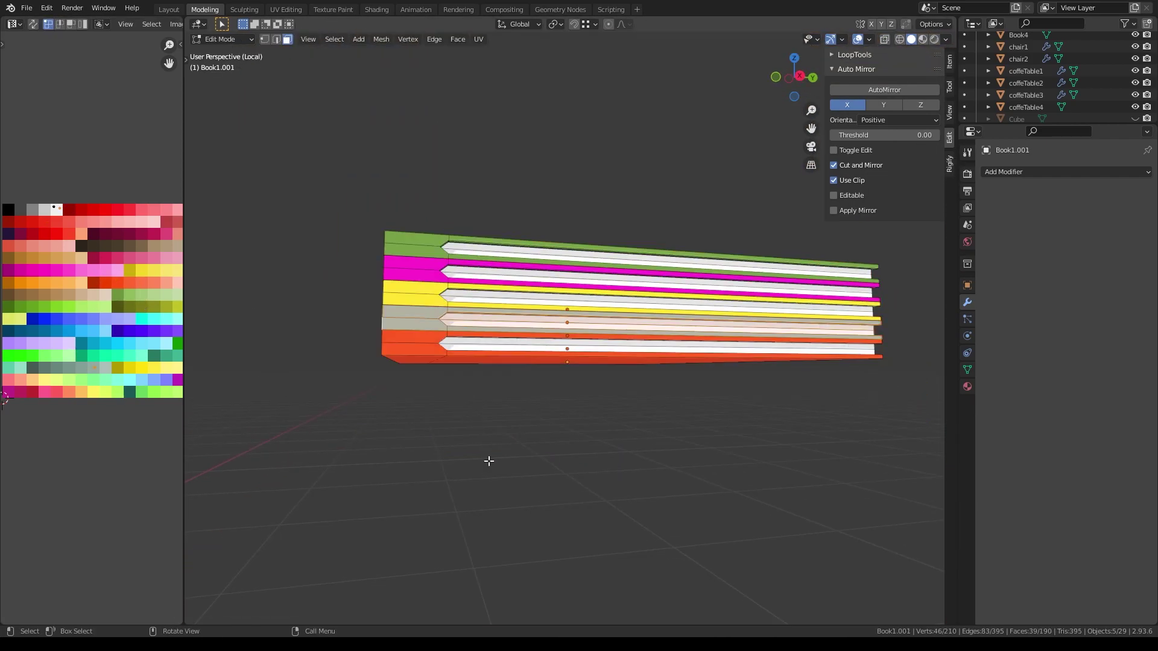
pyautogui.press('KP_3')
pyautogui.press('Tab')
pyautogui.moveTo(374, 242); pyautogui.dragTo(477, 398)
pyautogui.press('a')
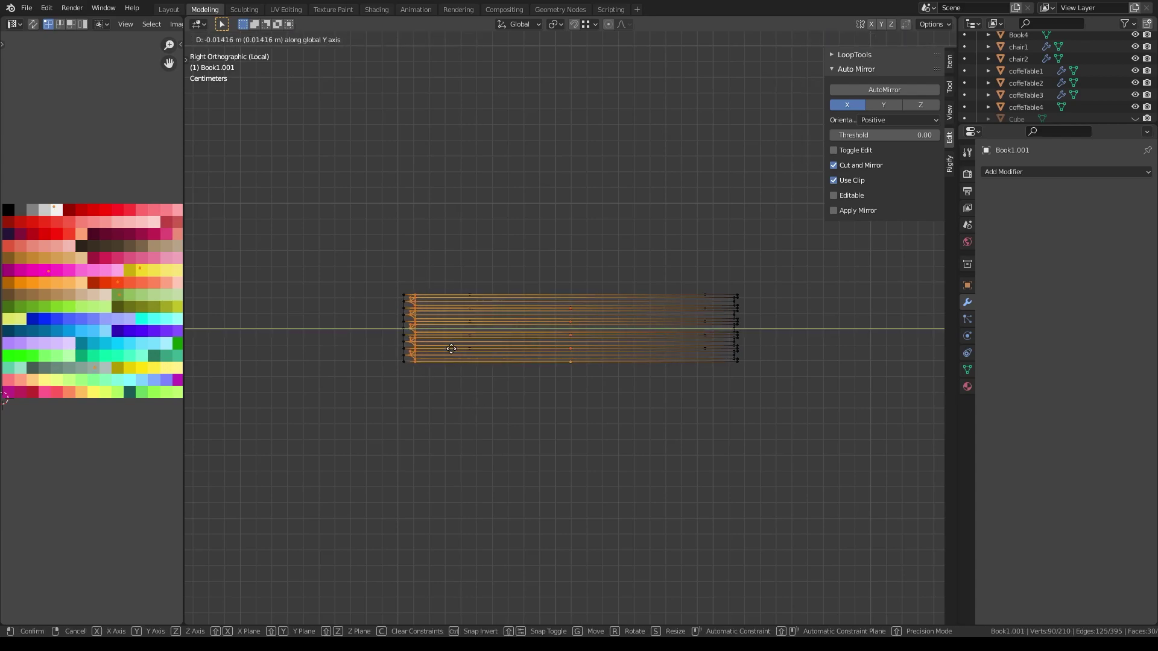
pyautogui.press('Tab')
pyautogui.moveTo(534, 355); pyautogui.dragTo(746, 498, button='middle')
pyautogui.press('KP_Divide')
# - Inset a label on the green book's spine and colour it white
pyautogui.scroll(5, 641, 339)
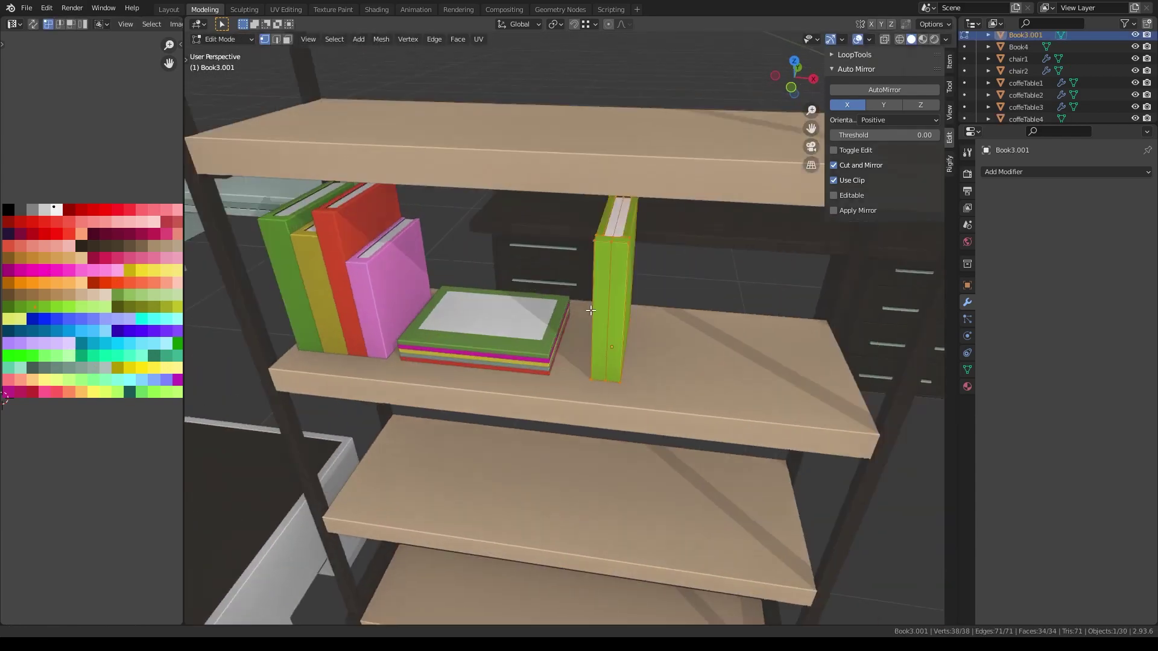
pyautogui.scroll(4, 642, 339)
pyautogui.click(603, 272)
pyautogui.press('Tab')
pyautogui.moveTo(637, 328); pyautogui.dragTo(563, 331, button='middle')
pyautogui.press('i')
pyautogui.click(670, 308)
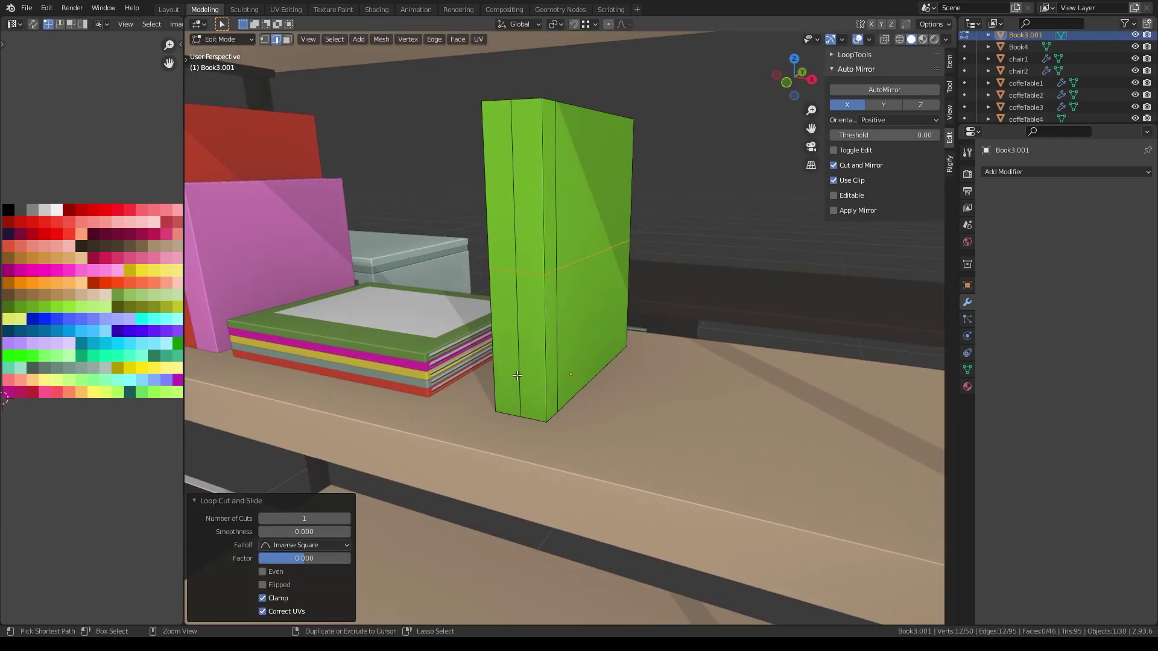
pyautogui.press('i')
pyautogui.click(672, 305)
pyautogui.press('2')
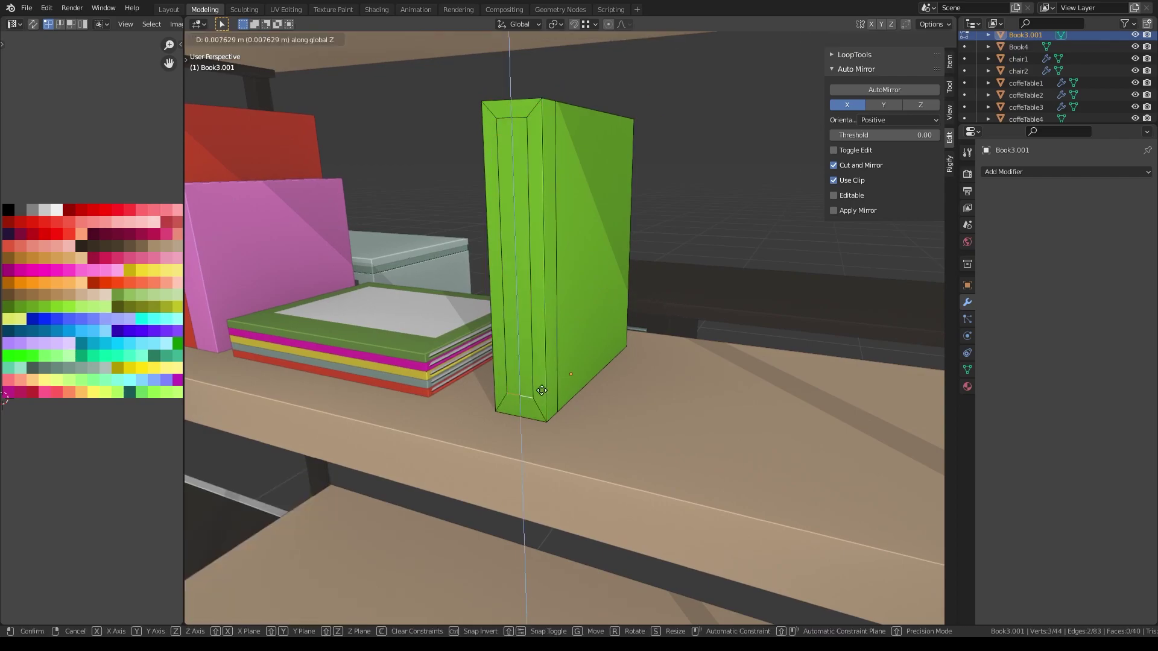
pyautogui.click(48, 231)
# - Add a thin cylinder on the lower spine with its UVs collapsed onto brown
pyautogui.press('KP_1')
pyautogui.click(593, 308)
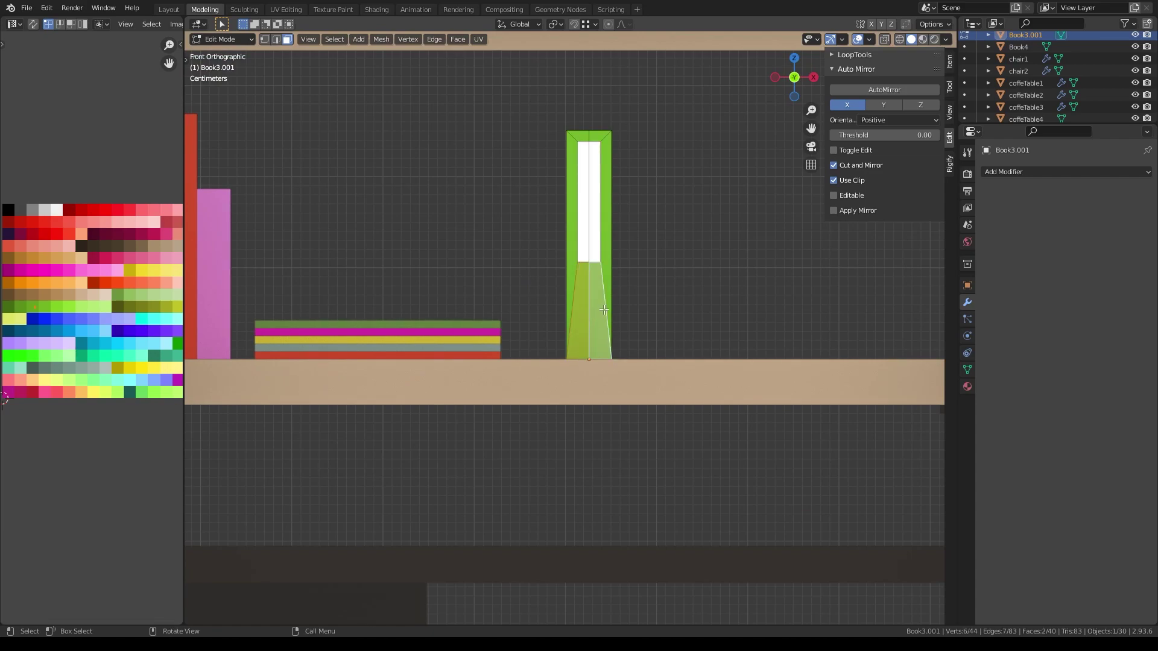
pyautogui.hotkey('shift', 'a')
pyautogui.click(598, 313)
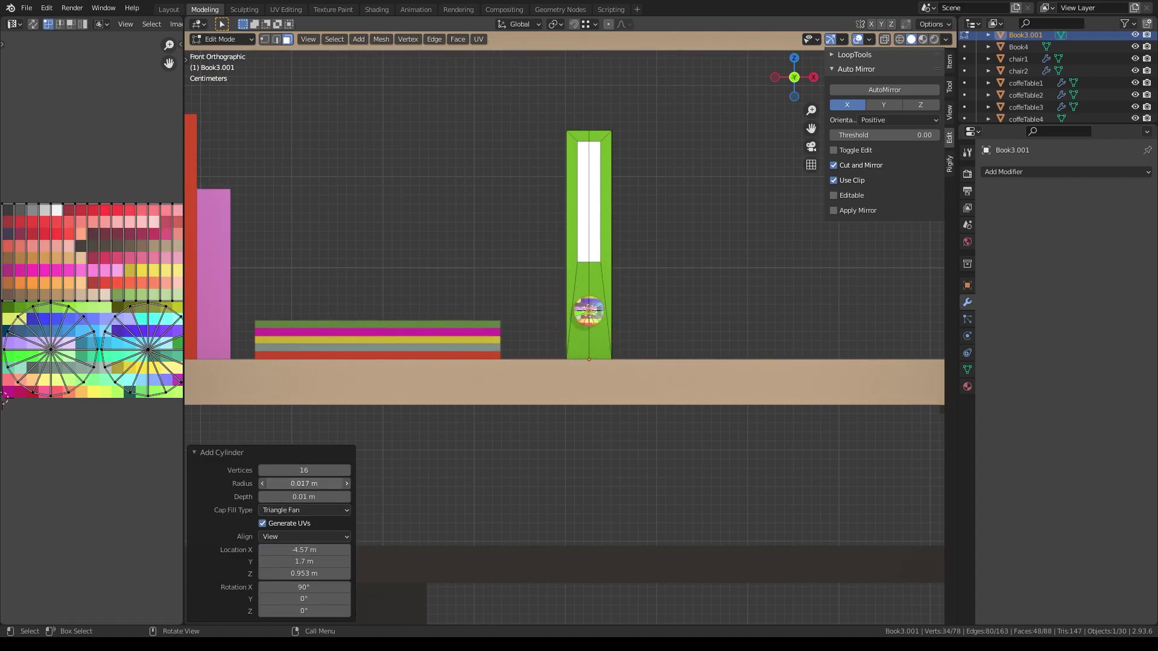
pyautogui.press('s')
pyautogui.press('0')
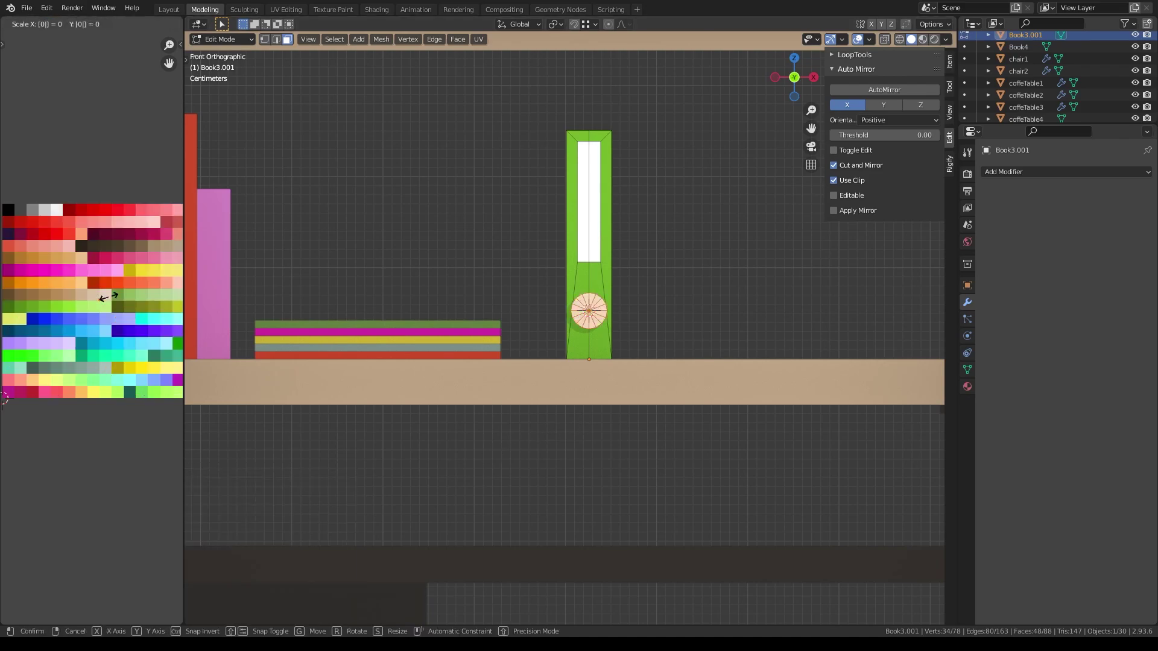
pyautogui.press('Return')
pyautogui.press('g')
# - Inset the cylinder's flat faces and colour the inner disc black
pyautogui.press('KP_Decimal')
pyautogui.moveTo(458, 259); pyautogui.dragTo(559, 259, button='middle')
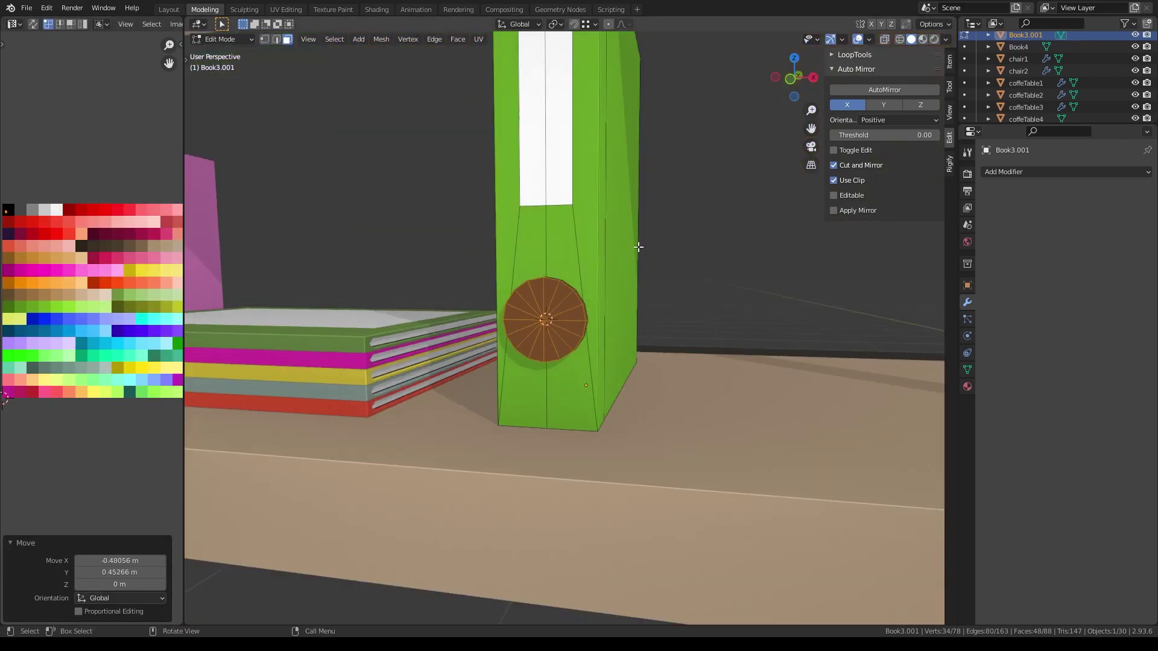
pyautogui.click(559, 259)
pyautogui.hotkey('ctrl', 'shift', 'alt', 'f')
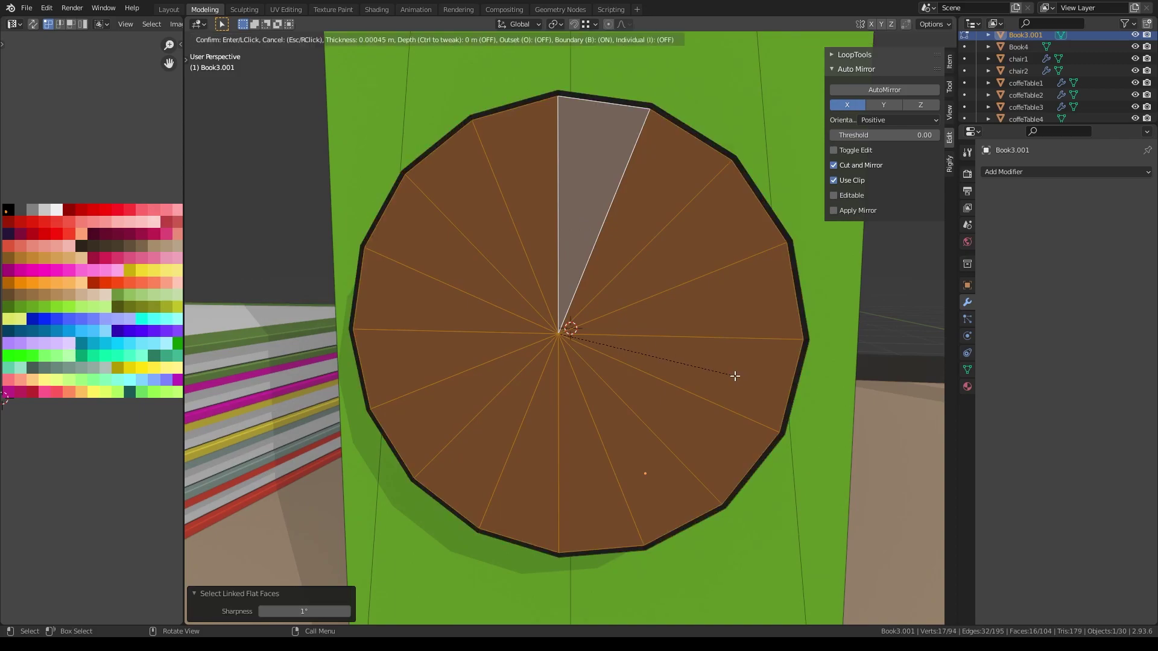
pyautogui.click(734, 376)
pyautogui.moveTo(760, 248); pyautogui.dragTo(784, 272, button='middle')
pyautogui.press('g')
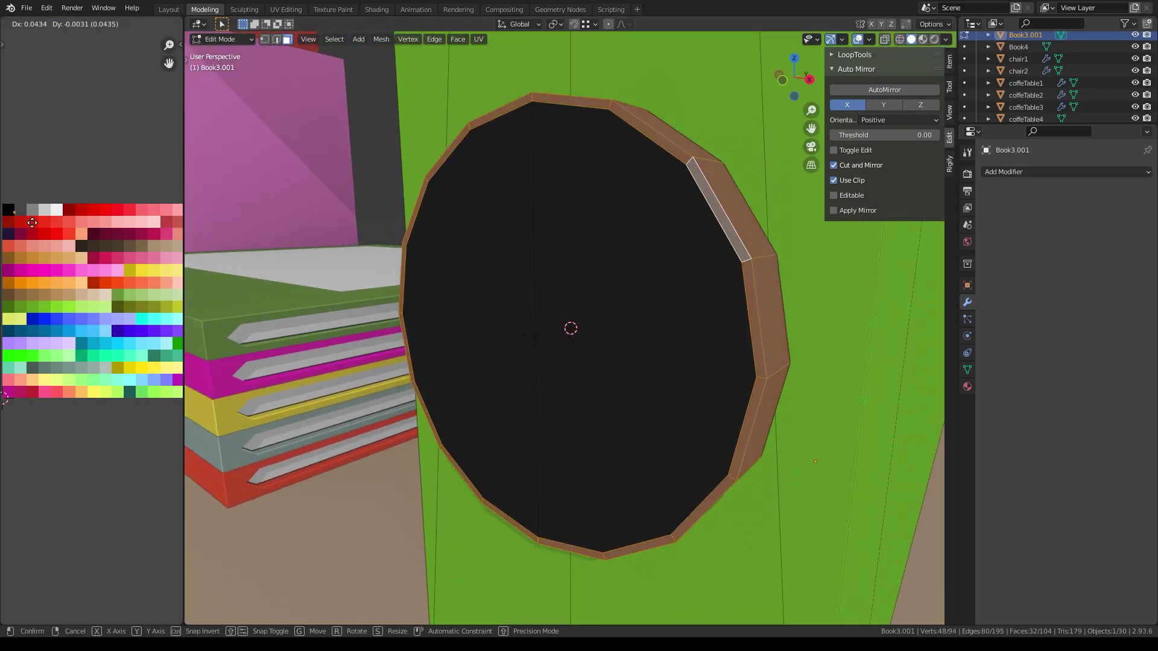
pyautogui.click(32, 222)
# - Delete the unwanted rim faces of the ring
pyautogui.moveTo(543, 302); pyautogui.dragTo(580, 267, button='middle')
pyautogui.hotkey('shift', 'z')
pyautogui.press('x')
pyautogui.click(580, 267)
# - Scale the ring flat along Y to form the binder's finger hole
pyautogui.press('KP_7')
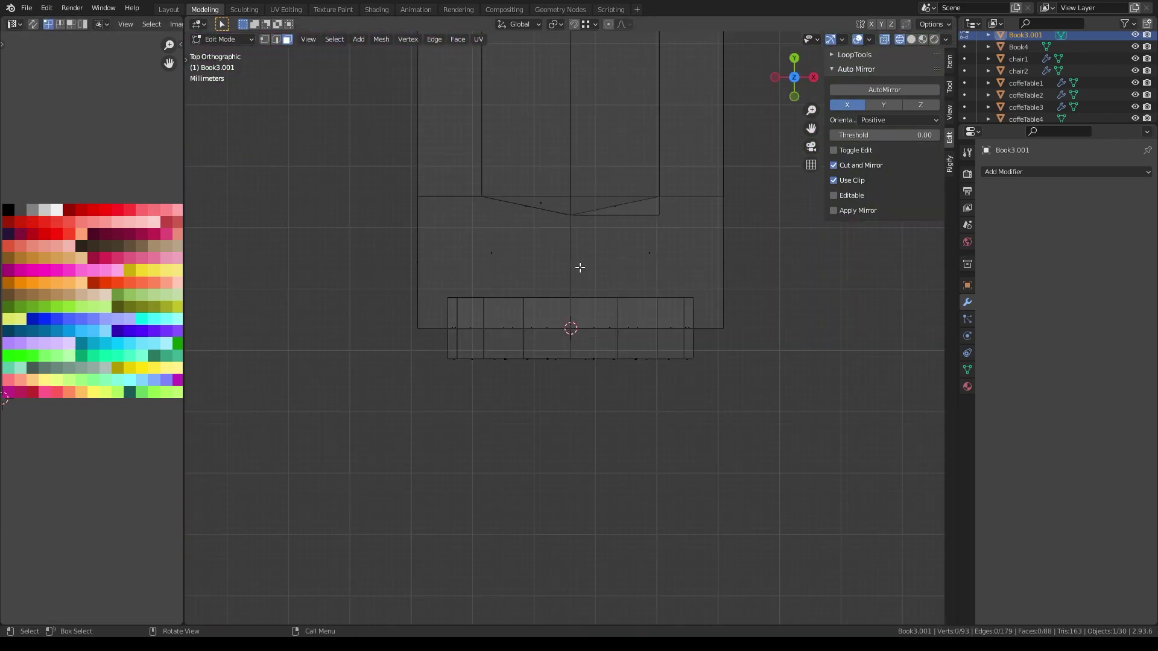
pyautogui.press('1')
pyautogui.moveTo(706, 425); pyautogui.dragTo(681, 379)
pyautogui.press('l')
pyautogui.press('s')
pyautogui.press('y')
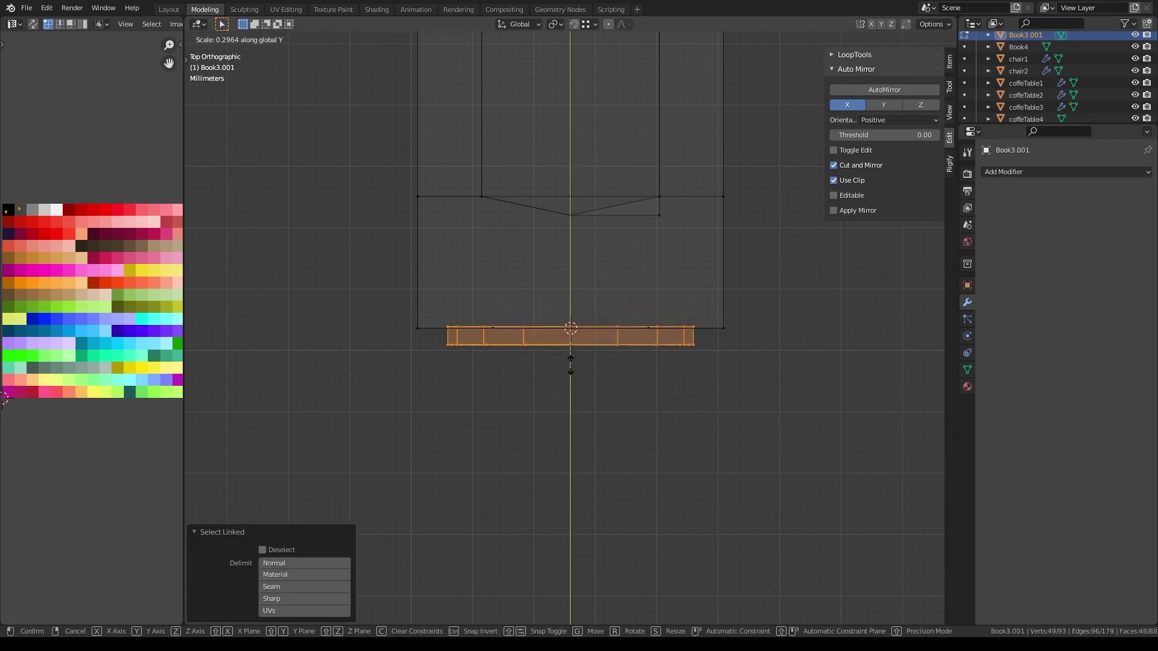
pyautogui.click(714, 419)
pyautogui.press('y')
pyautogui.click(727, 427)
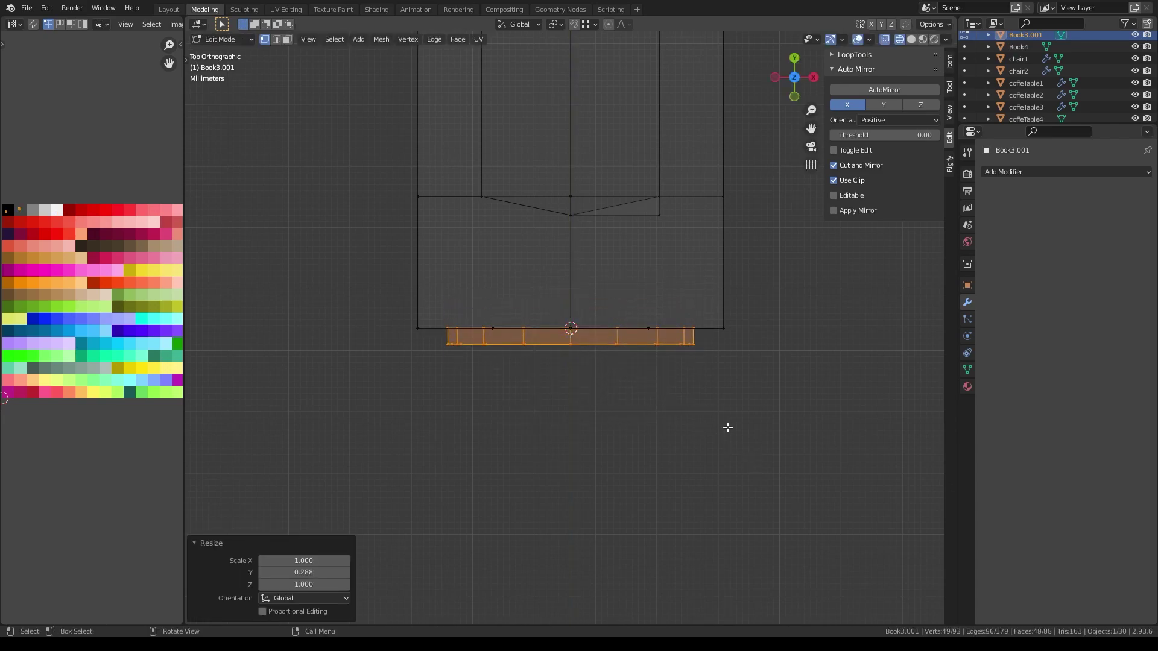
pyautogui.click(638, 276)
pyautogui.press('Tab')
pyautogui.moveTo(672, 419); pyautogui.dragTo(675, 427, button='middle')
# - Select the desk and isolate it in local view
pyautogui.scroll(3, 638, 291)
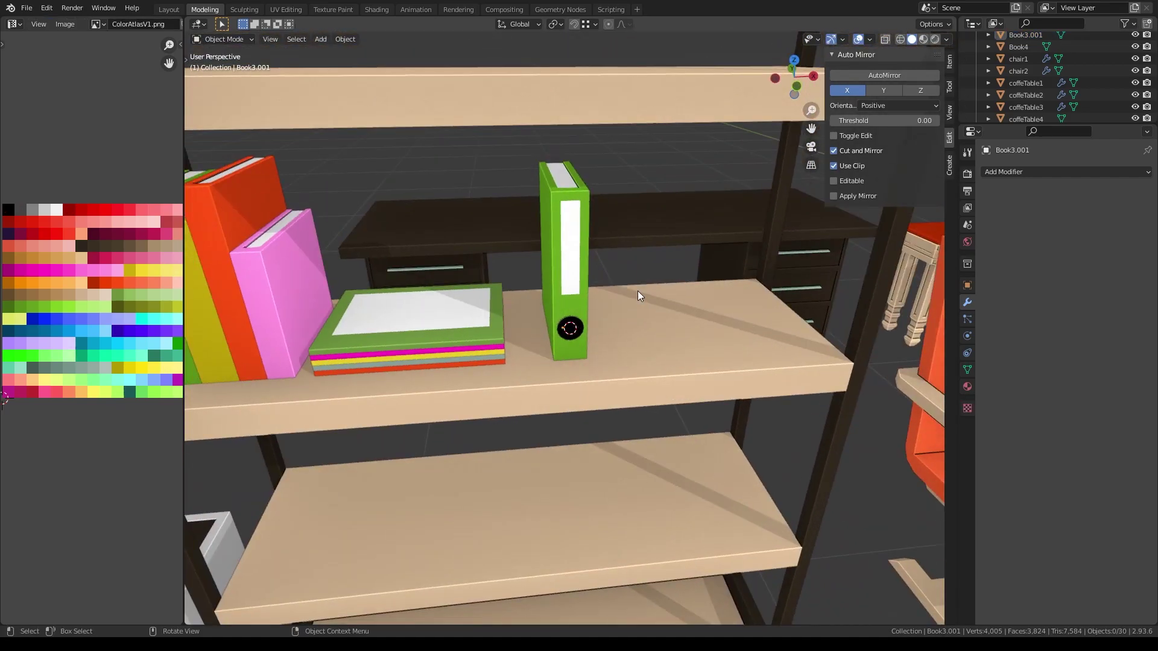
pyautogui.scroll(5, 638, 291)
pyautogui.scroll(-8, 622, 356)
pyautogui.click(612, 404)
pyautogui.press('KP_Divide')
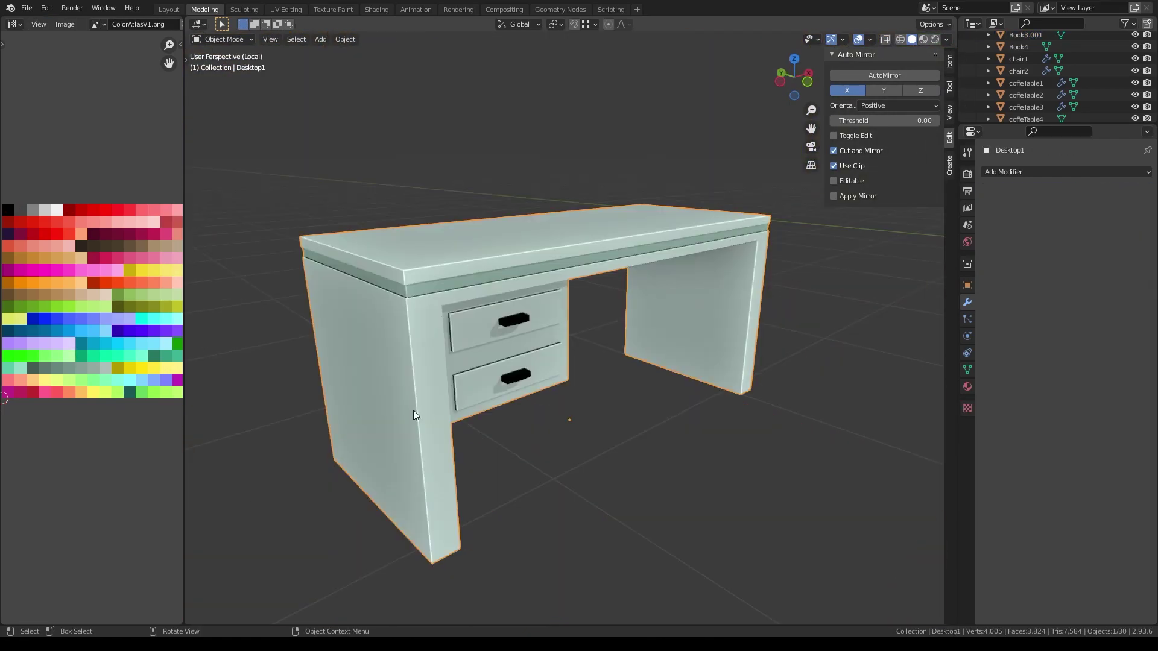
pyautogui.moveTo(414, 410); pyautogui.dragTo(567, 335, button='middle')
# - Copy the desk's top face upward into a thin laptop base slab
pyautogui.press('Tab')
pyautogui.click(563, 252)
pyautogui.moveTo(563, 251); pyautogui.dragTo(579, 386, button='middle')
pyautogui.press('g')
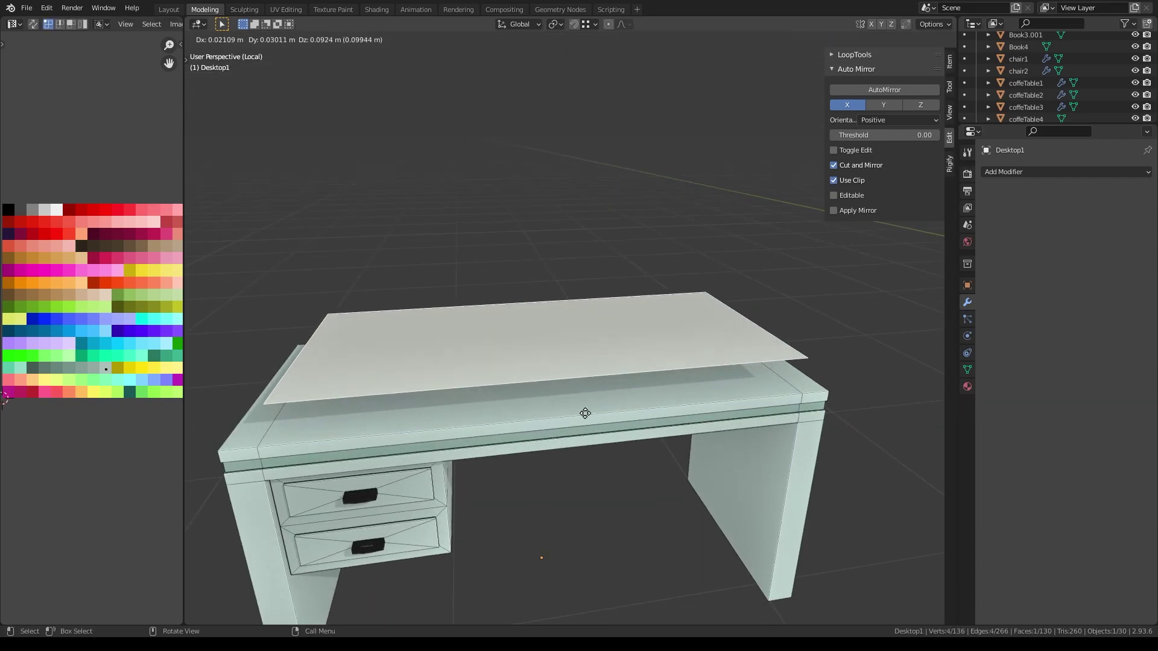
pyautogui.rightClick(585, 413)
pyautogui.scroll(4, 648, 415)
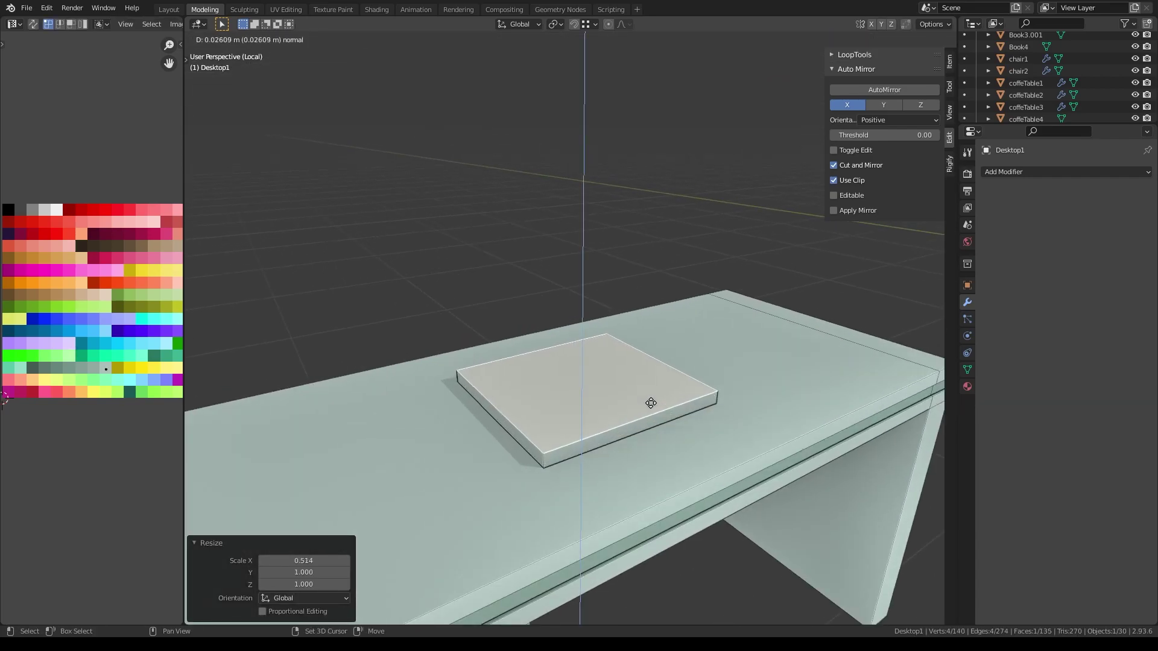
pyautogui.click(639, 451)
# - Duplicate the slab, separate it as a lid object, and position it
pyautogui.moveTo(640, 450); pyautogui.dragTo(517, 412, button='middle')
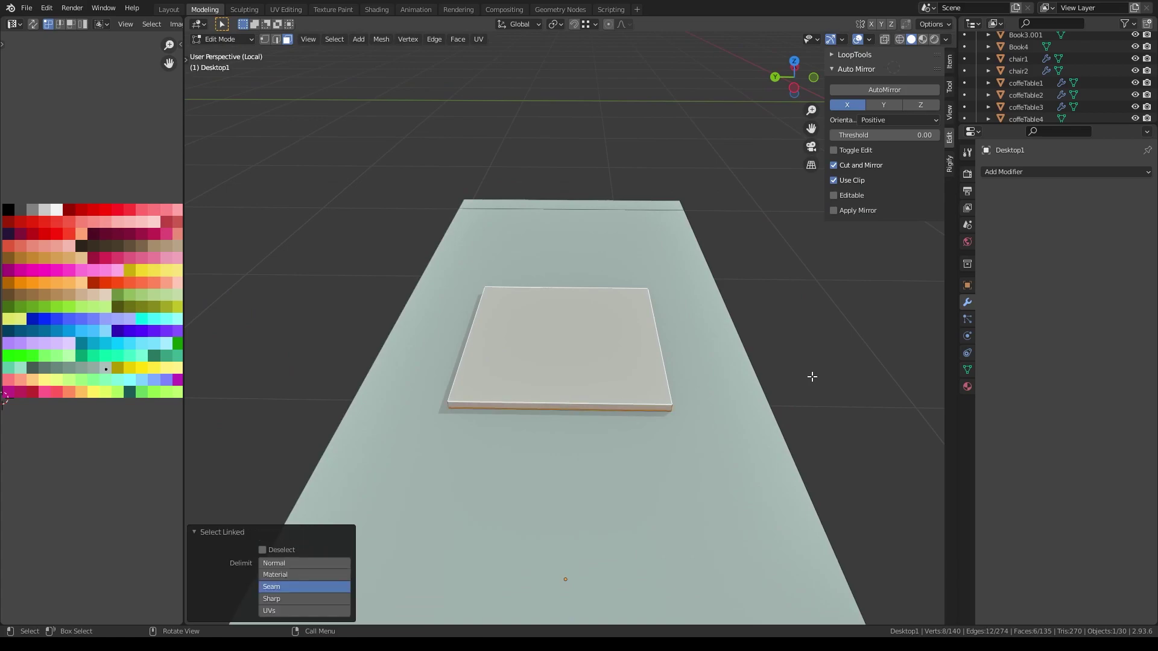
pyautogui.hotkey('shift', 'd')
pyautogui.press('p')
pyautogui.press('Tab')
pyautogui.press('KP_Divide')
pyautogui.press('Tab')
pyautogui.press('KP_3')
pyautogui.press('g')
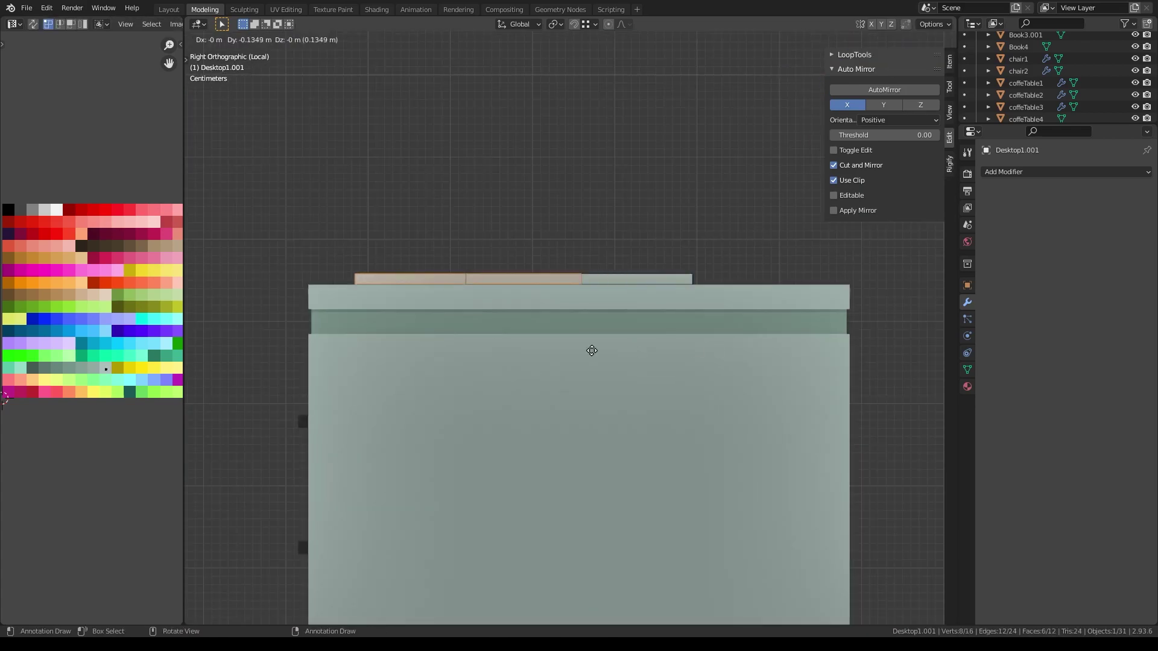
pyautogui.click(487, 334)
# - Keep the lid board flat and thin it along Z
pyautogui.press('r')
pyautogui.click(456, 554)
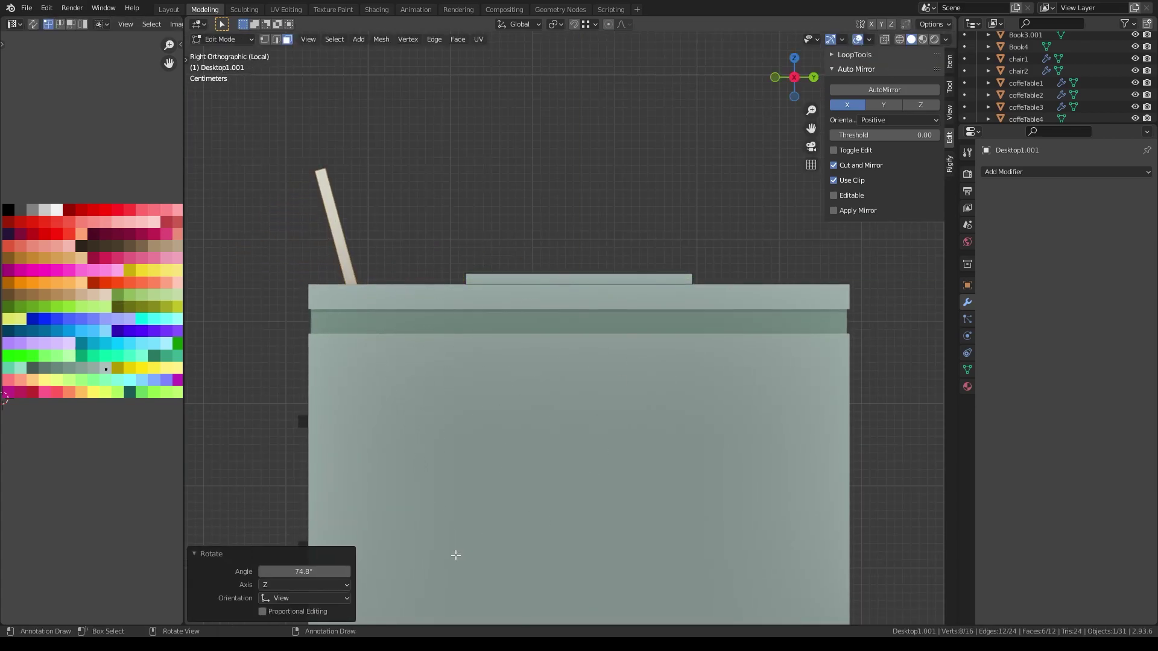
pyautogui.click(536, 431)
pyautogui.hotkey('ctrl', 'z')
pyautogui.hotkey('ctrl', 'z')
pyautogui.press('s')
pyautogui.press('z')
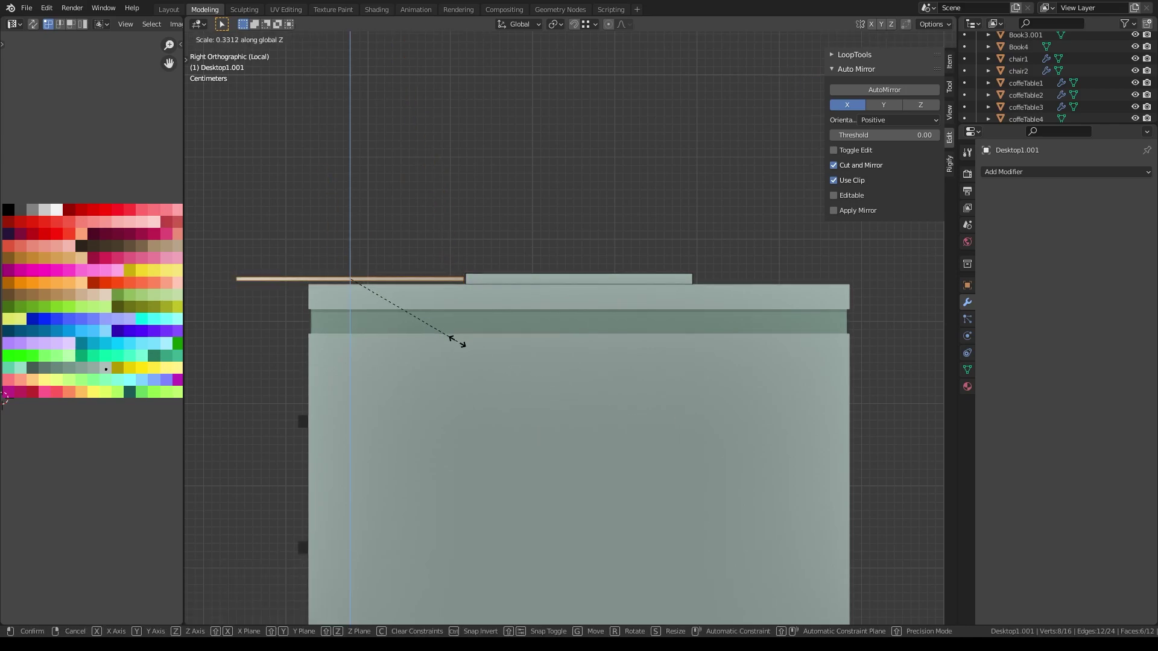
pyautogui.click(457, 342)
pyautogui.press('r')
pyautogui.press('Escape')
# - Tilt the lid upright, move it onto the base, and scale its width along X
pyautogui.moveTo(595, 491); pyautogui.dragTo(559, 380, button='middle')
pyautogui.scroll(-3, 561, 377)
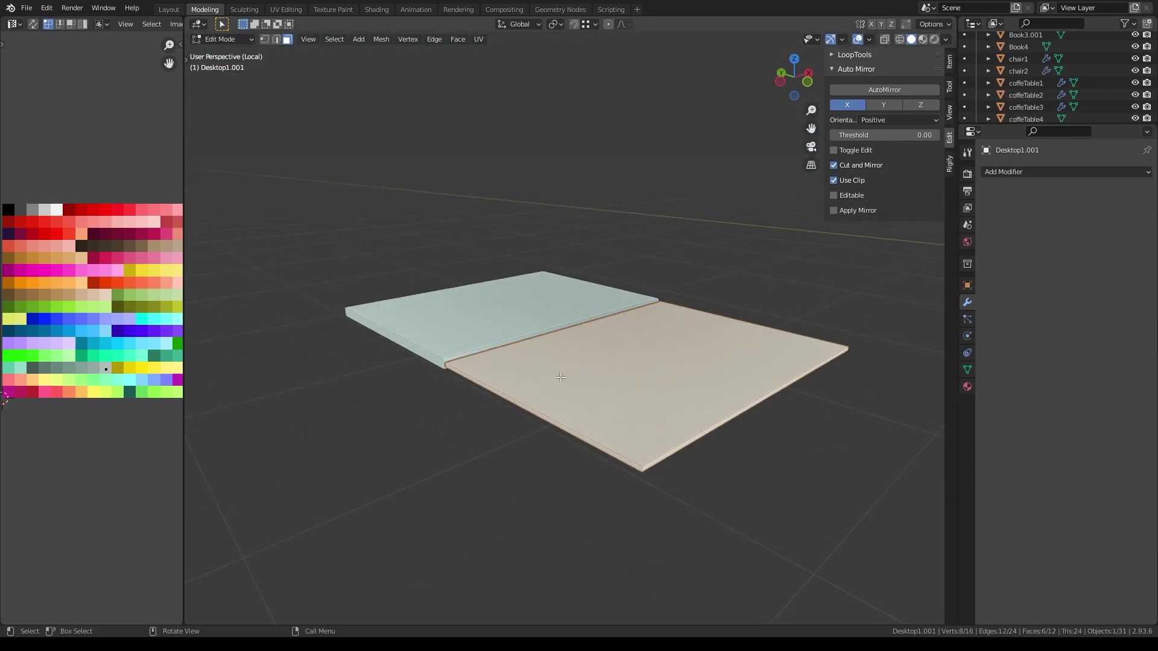
pyautogui.press('KP_3')
pyautogui.click(671, 423)
pyautogui.press('g')
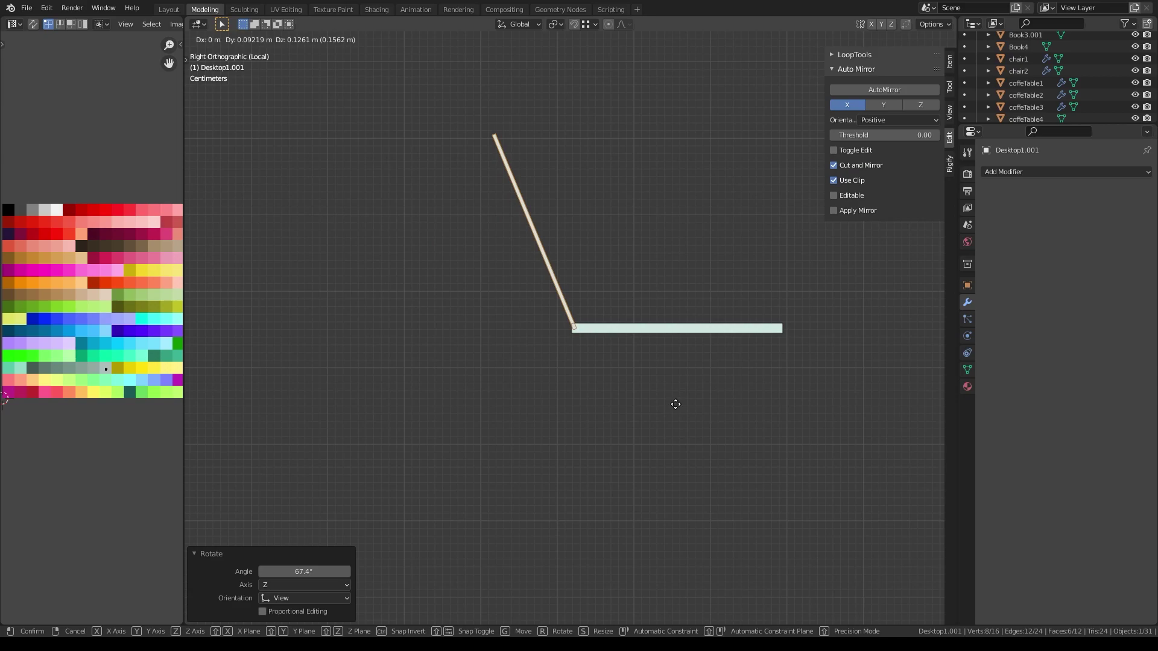
pyautogui.click(675, 404)
pyautogui.moveTo(676, 404); pyautogui.dragTo(765, 444, button='middle')
pyautogui.press('s')
pyautogui.press('x')
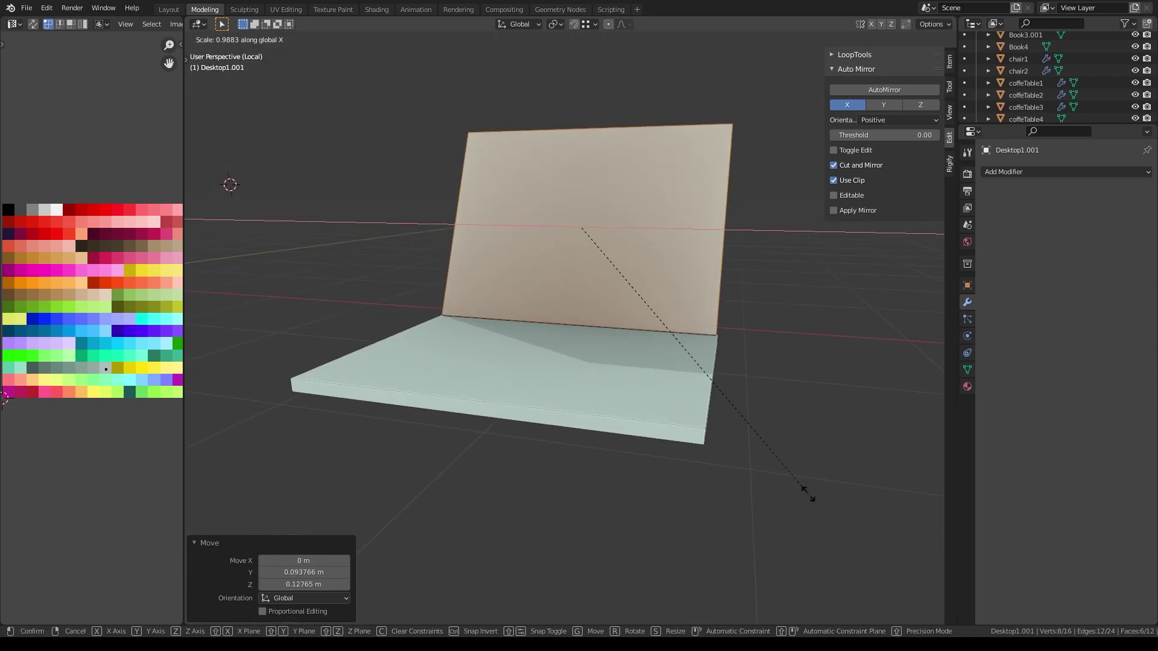
pyautogui.click(809, 494)
# - Recolour all the laptop's faces by moving their UVs onto a palette swatch
pyautogui.moveTo(808, 494); pyautogui.dragTo(742, 442, button='middle')
pyautogui.hotkey('alt', 'z')
pyautogui.click(564, 300)
pyautogui.hotkey('alt', 'z')
pyautogui.moveTo(564, 299); pyautogui.dragTo(584, 350, button='middle')
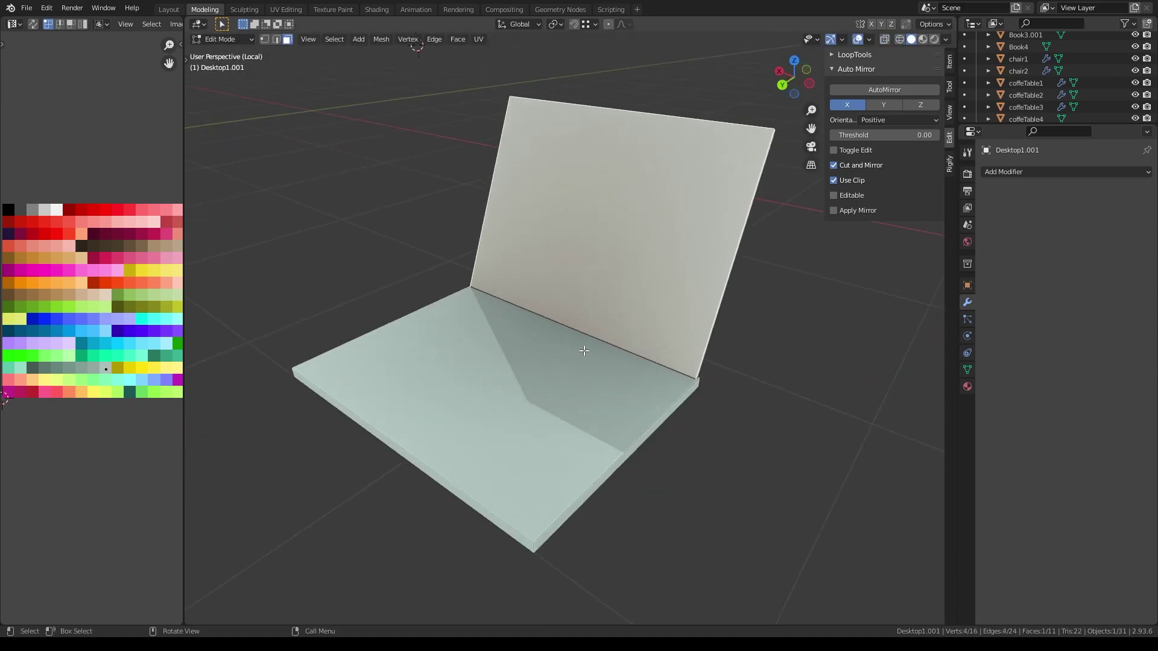
pyautogui.moveTo(83, 384); pyautogui.dragTo(81, 380)
pyautogui.press('g')
pyautogui.click(70, 310)
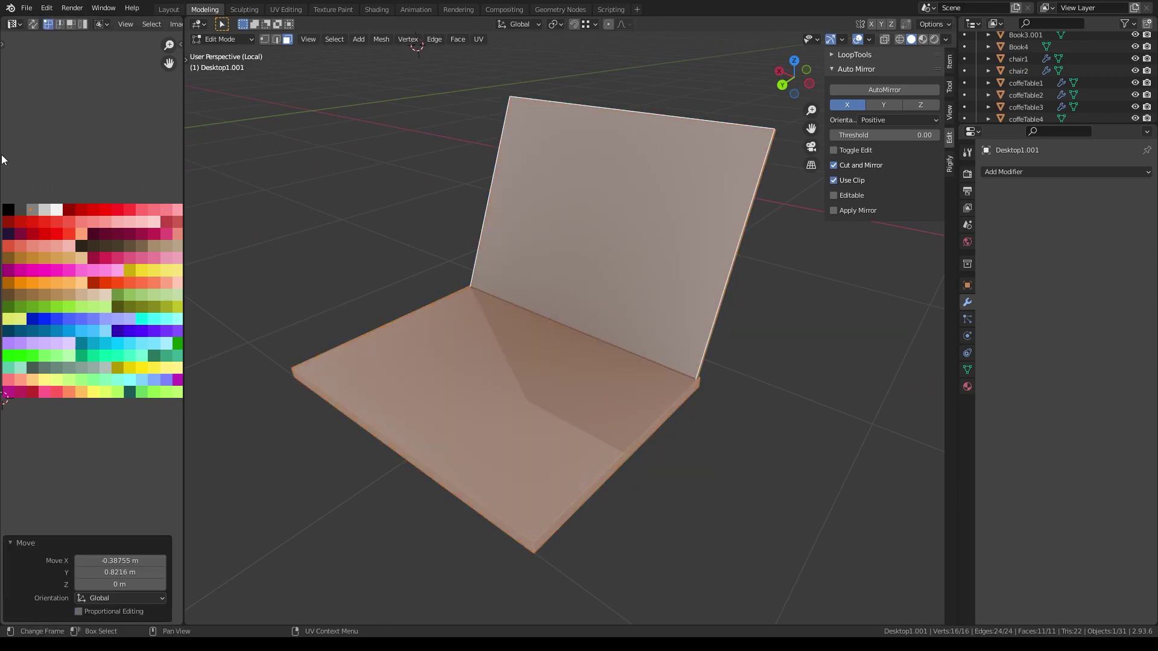
# - Inset the lid's screen face, widen it along X to 1.217, and make it black
pyautogui.click(548, 214)
pyautogui.press('i')
pyautogui.click(744, 409)
pyautogui.scroll(-4, 744, 408)
pyautogui.press('a')
pyautogui.press('s')
pyautogui.press('x')
pyautogui.moveTo(744, 408)
pyautogui.mouseDown(button='middle')
pyautogui.moveTo(732, 405)
pyautogui.moveTo(724, 422)
pyautogui.mouseUp(button='middle')
pyautogui.click(766, 431)
pyautogui.scroll(4, 766, 431)
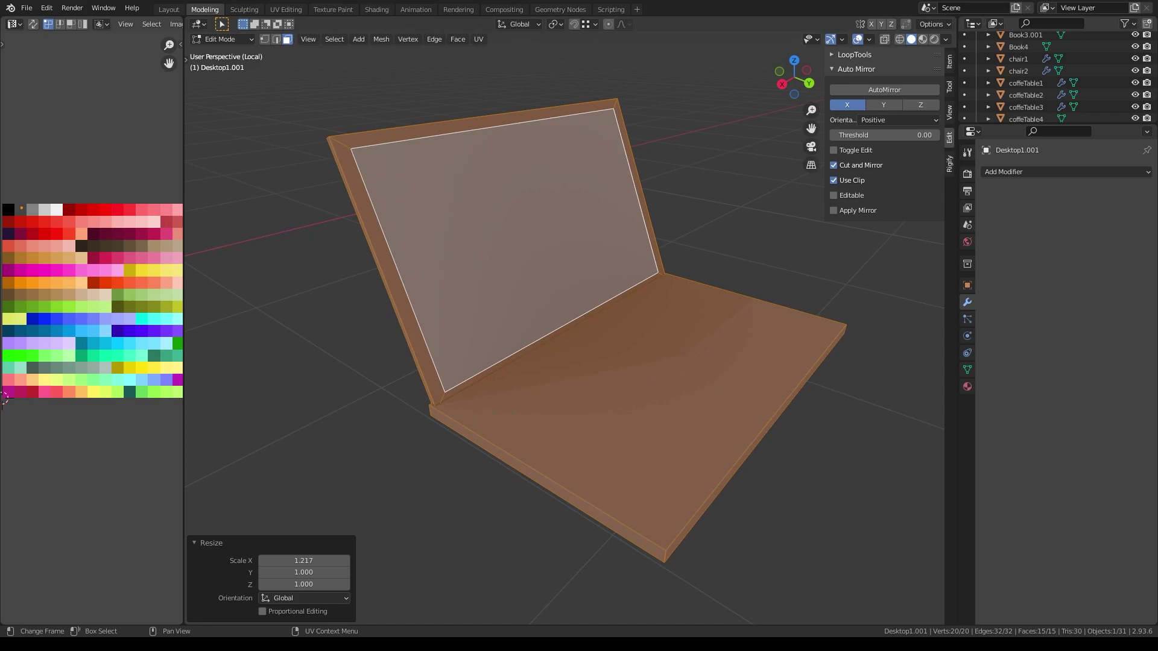
pyautogui.click(370, 266)
# - Inset the laptop base's top face and add a loop cut across it
pyautogui.scroll(-3, 644, 330)
pyautogui.click(644, 330)
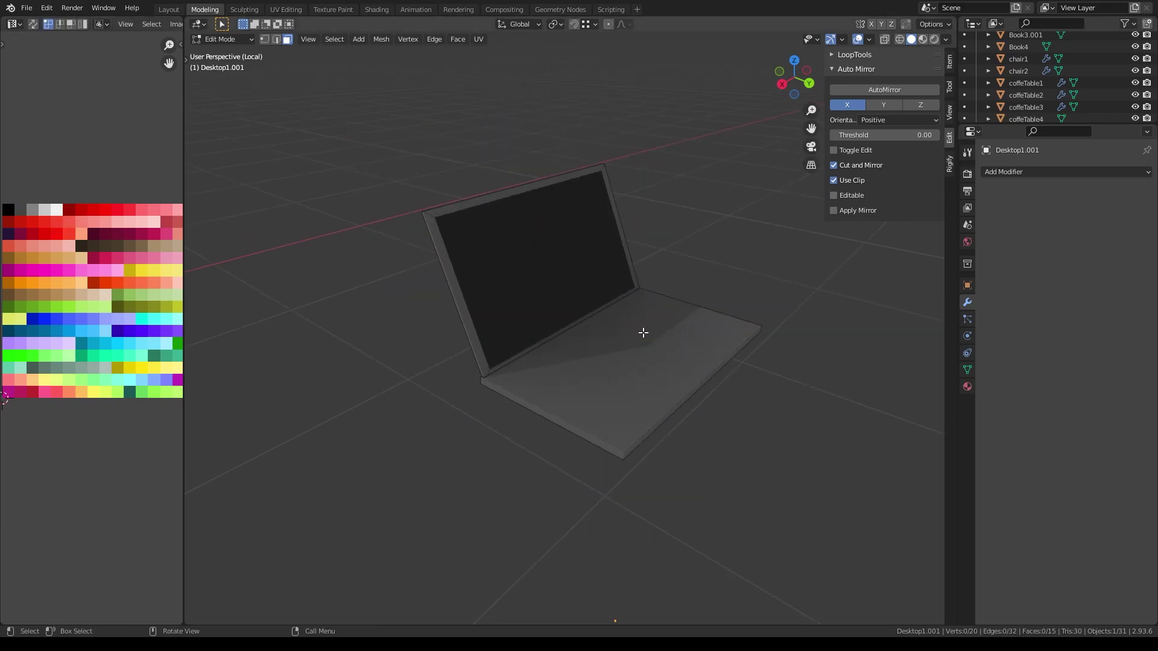
pyautogui.press('i')
pyautogui.click(689, 399)
pyautogui.hotkey('ctrl', 'r')
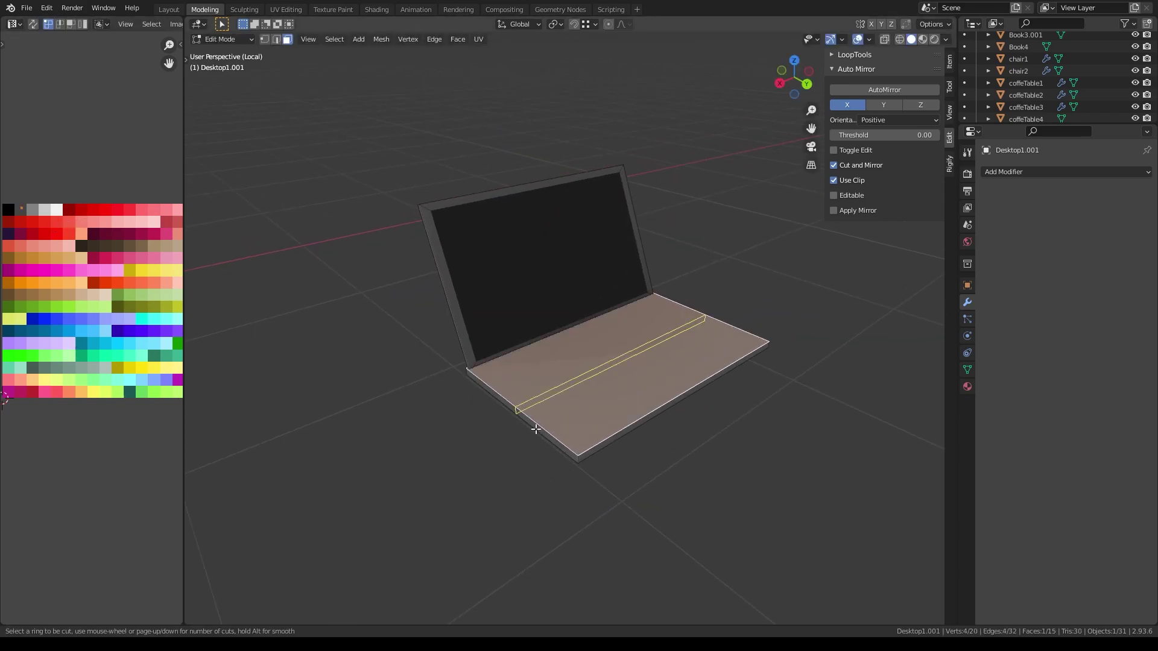
pyautogui.click(552, 476)
# - Inset the keyboard area face again in face select mode to refine it
pyautogui.press('3')
pyautogui.click(638, 372)
pyautogui.moveTo(638, 373); pyautogui.dragTo(602, 375, button='middle')
pyautogui.scroll(2, 602, 375)
pyautogui.press('i')
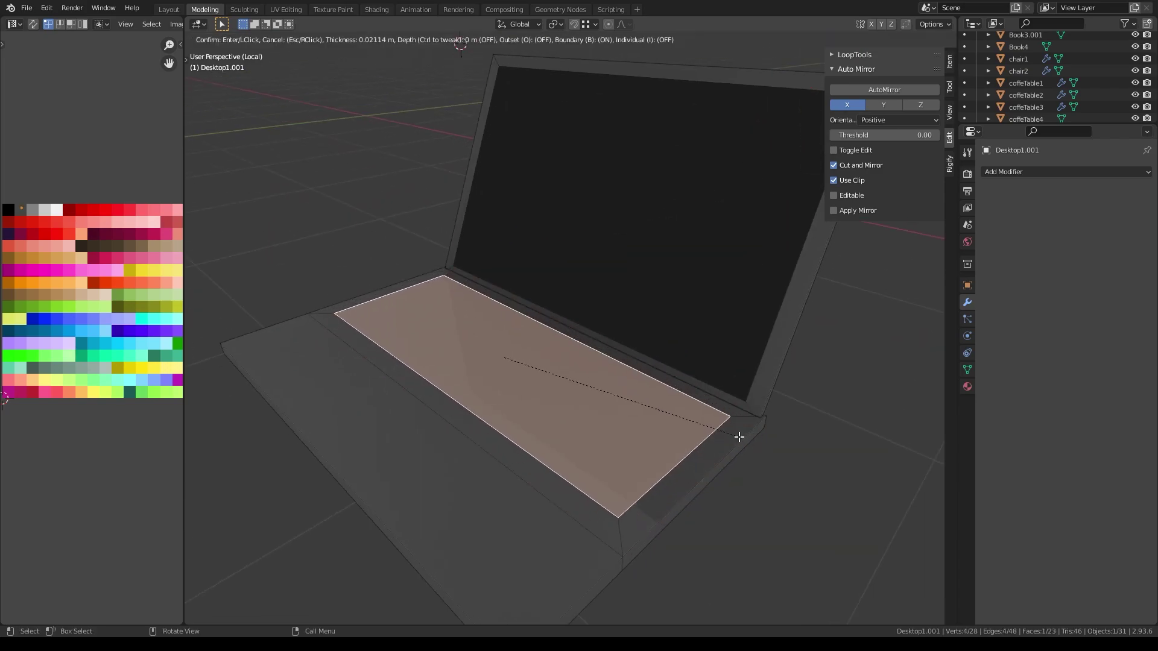
pyautogui.click(618, 369)
pyautogui.click(619, 356)
pyautogui.press('ctrl+KP_Add')
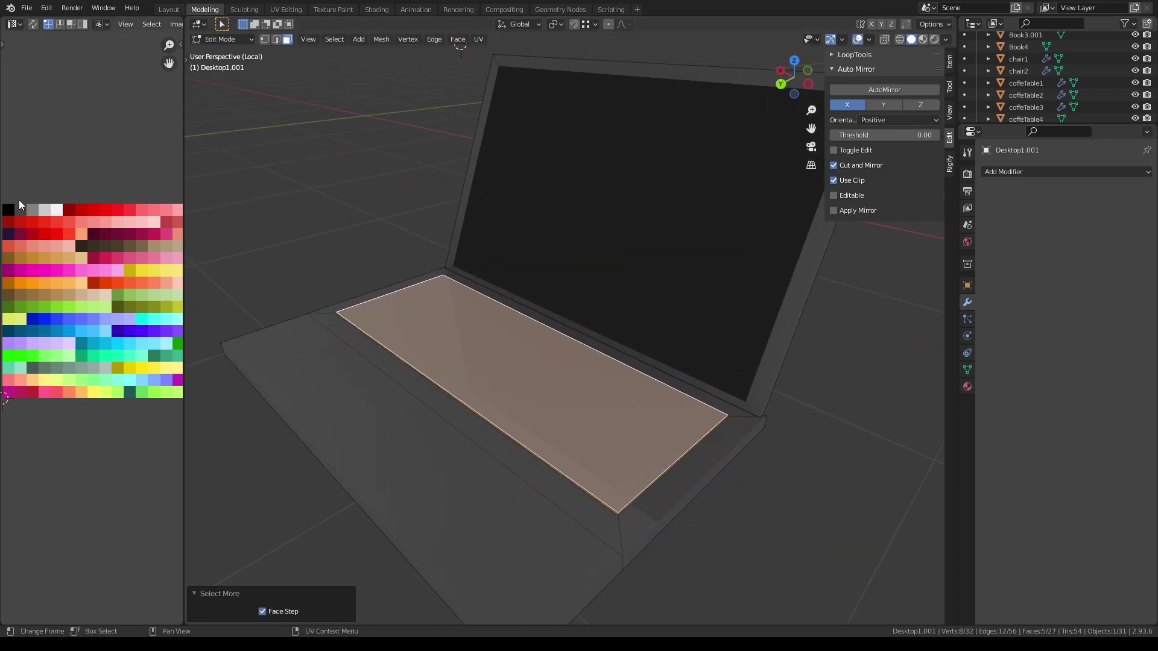
pyautogui.hotkey('alt', 'a')
# - Inset the front strip into a trackpad, narrowed to 0.248 with reduced depth
pyautogui.moveTo(378, 237); pyautogui.dragTo(514, 461, button='middle')
pyautogui.click(514, 461)
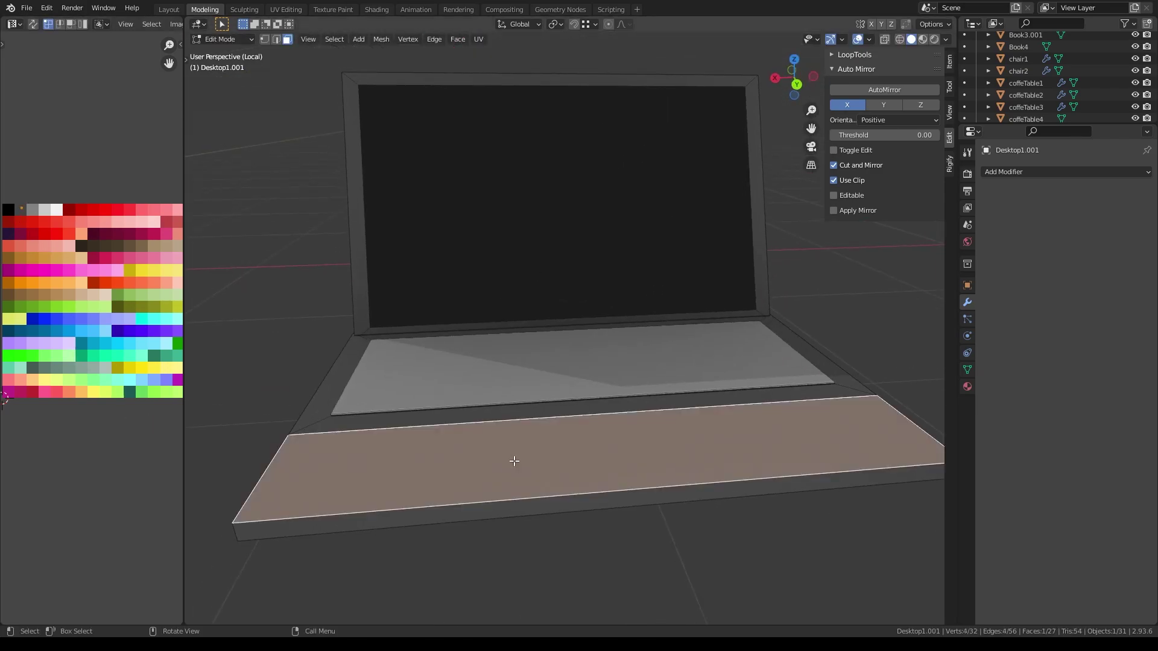
pyautogui.press('i')
pyautogui.click(726, 504)
pyautogui.click(639, 476)
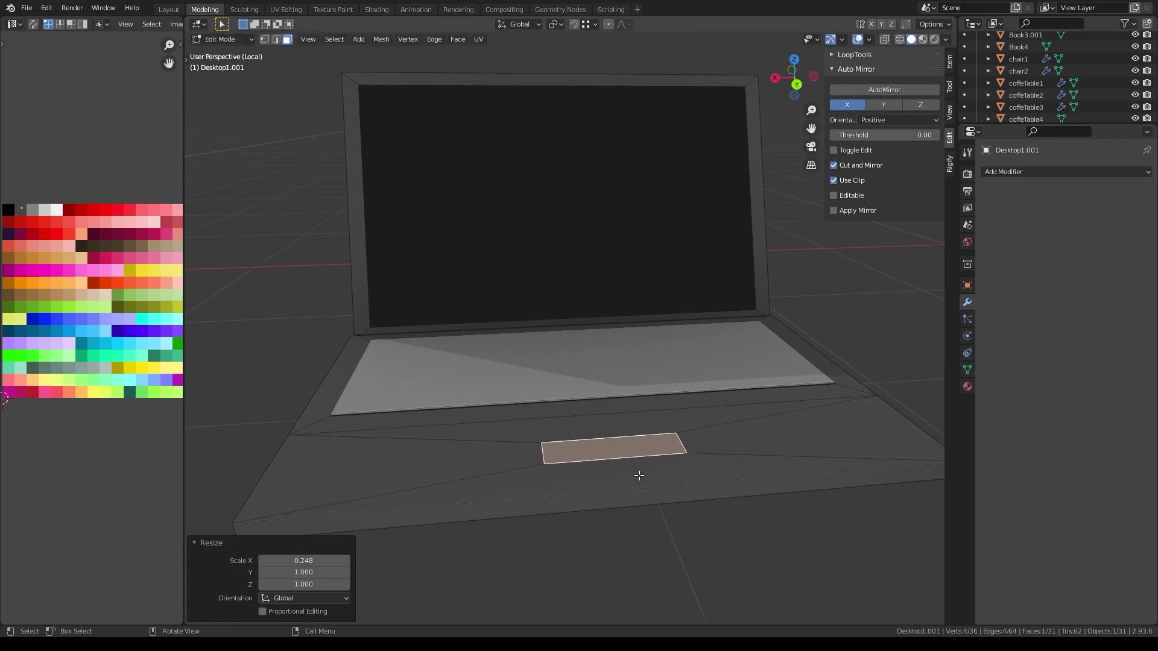
pyautogui.click(663, 498)
# - Inset the base's side edge face twice and delete it to open a port hole
pyautogui.press('Tab')
pyautogui.moveTo(520, 353)
pyautogui.mouseDown(button='middle')
pyautogui.moveTo(502, 357)
pyautogui.moveTo(668, 398)
pyautogui.mouseUp(button='middle')
pyautogui.press('Tab')
pyautogui.click(726, 408)
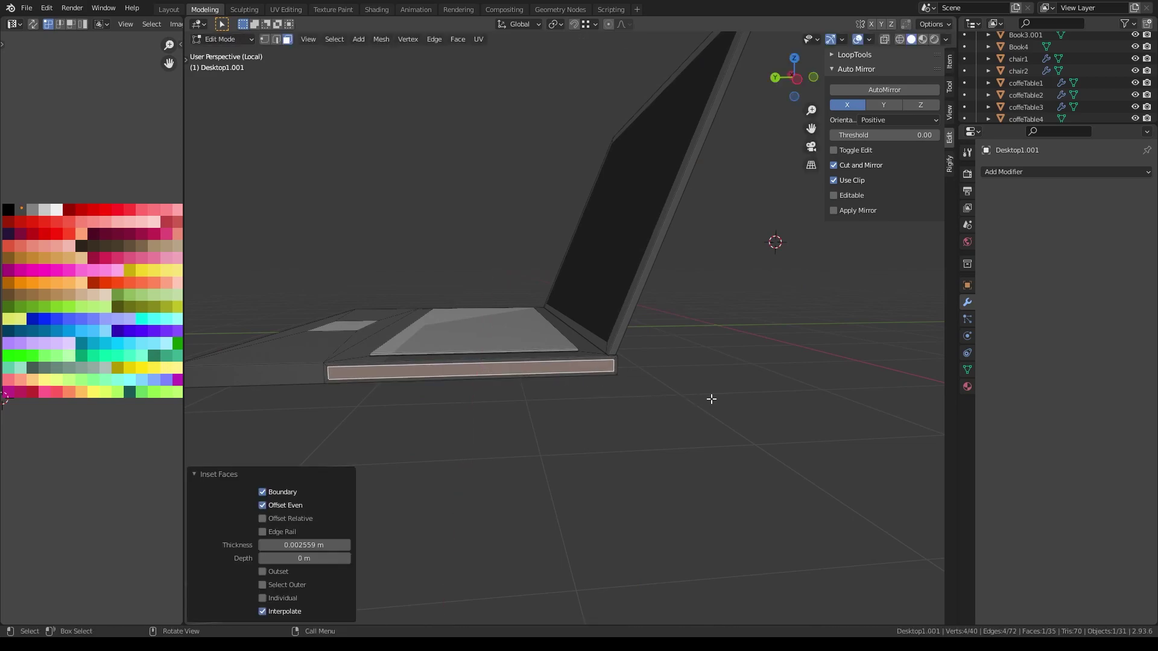
pyautogui.click(489, 381)
pyautogui.press('i')
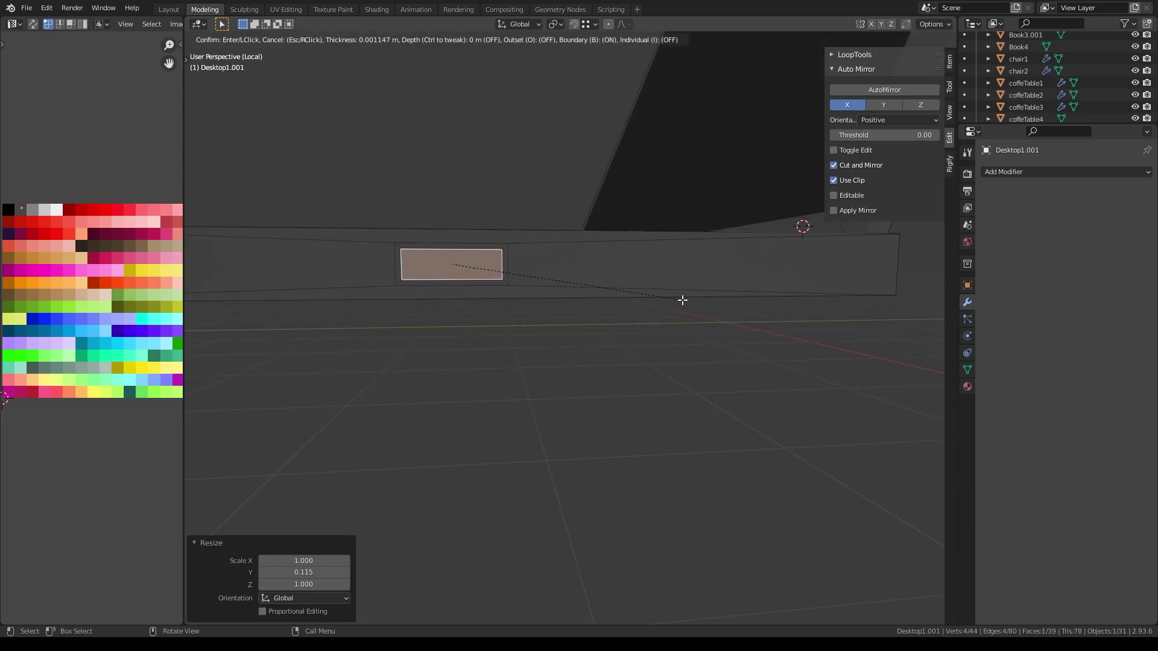
pyautogui.click(682, 300)
pyautogui.press('KP_Decimal')
pyautogui.press('x')
pyautogui.click(324, 253)
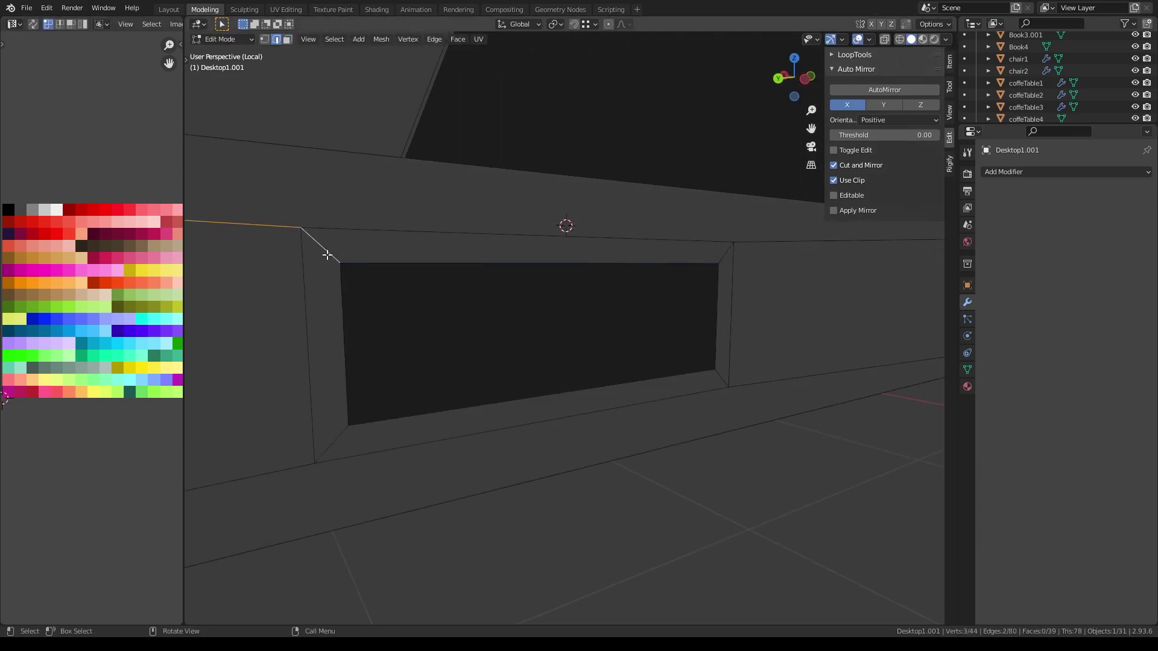
# - Leave edit mode, exit local view to show the whole scene, and select the laptop
pyautogui.press('Tab')
pyautogui.scroll(-5, 567, 365)
pyautogui.scroll(-6, 561, 362)
pyautogui.press('KP_Divide')
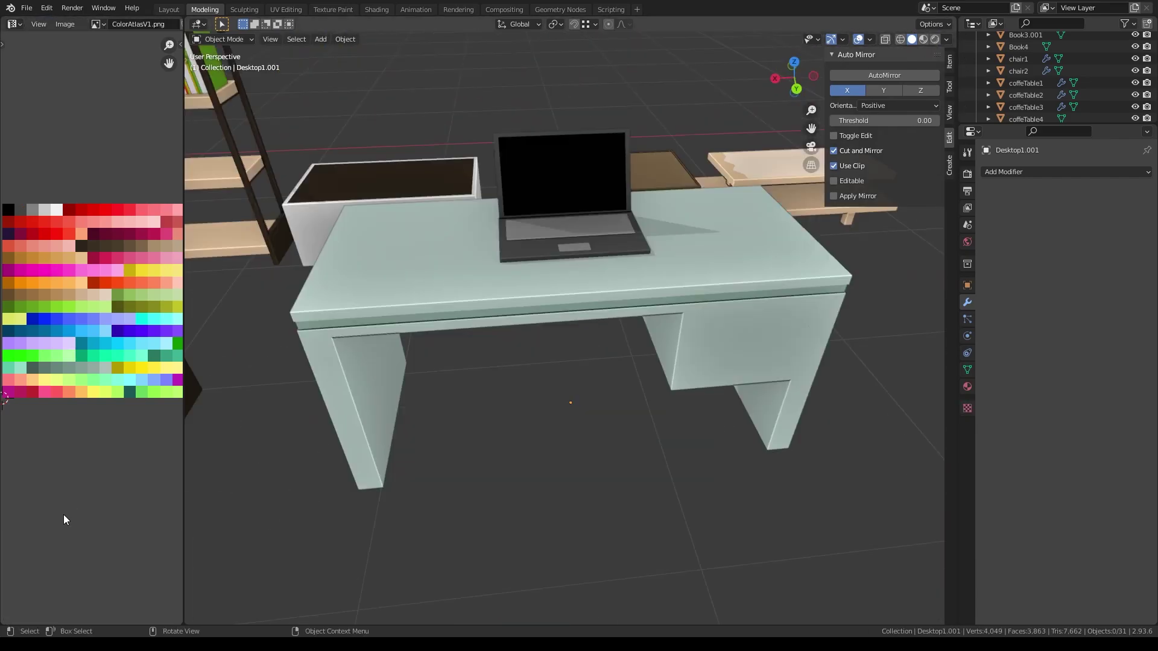
pyautogui.moveTo(374, 458)
pyautogui.mouseDown(button='middle')
pyautogui.moveTo(512, 417)
pyautogui.moveTo(504, 400)
pyautogui.mouseUp(button='middle')
pyautogui.click(575, 248)
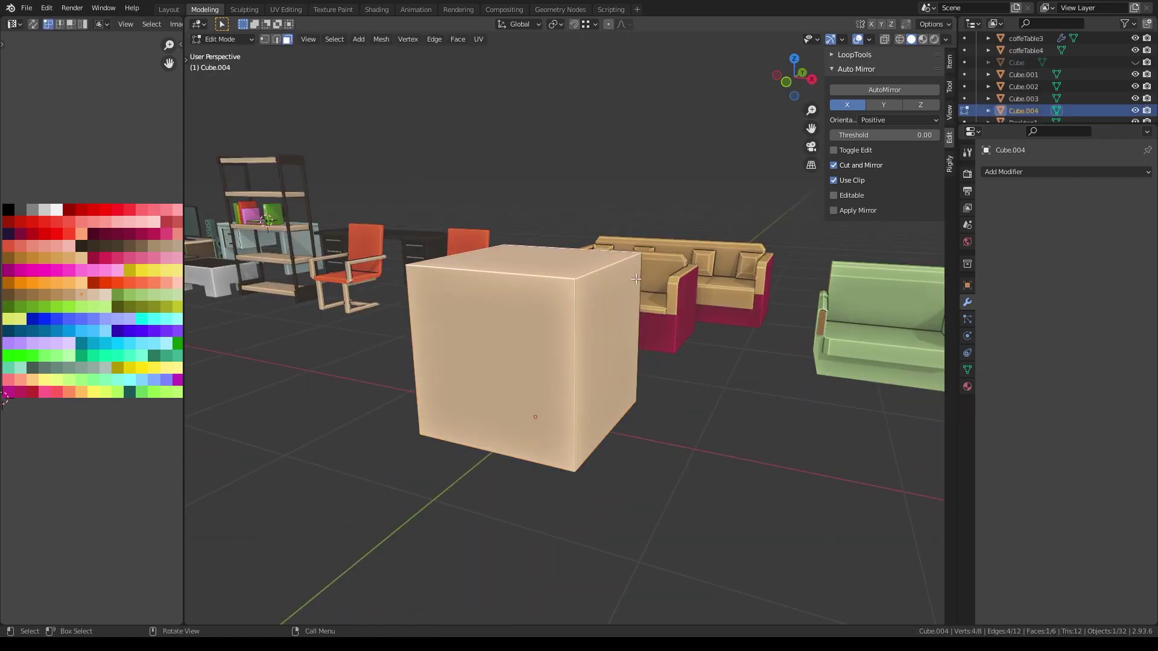
# - Add a new cube and scale its depth to 0.42 with S Y .42
pyautogui.click(884, 89)
pyautogui.press('Escape')
pyautogui.moveTo(544, 267)
pyautogui.mouseDown(button='middle')
pyautogui.moveTo(603, 338)
pyautogui.moveTo(694, 385)
pyautogui.mouseUp(button='middle')
pyautogui.write('sy.42')
pyautogui.press('Return')
# - Add four evenly spaced loop cuts and bevel them into shelf thickness
pyautogui.hotkey('ctrl', 'r')
pyautogui.click(662, 454)
pyautogui.rightClick(662, 454)
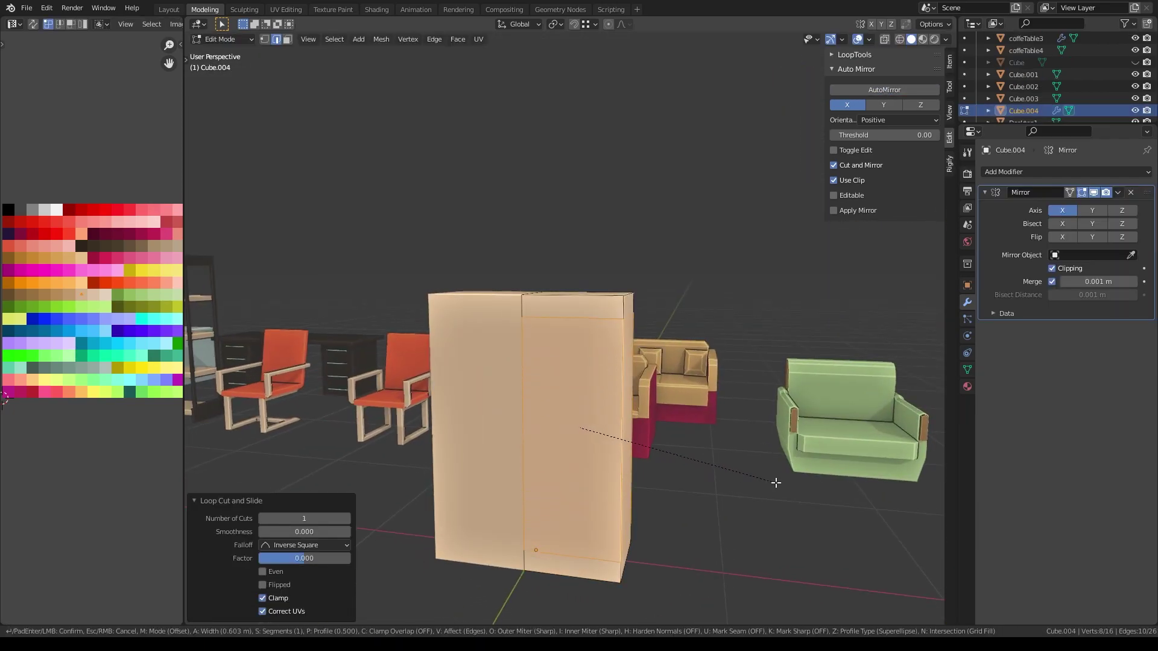
pyautogui.click(778, 482)
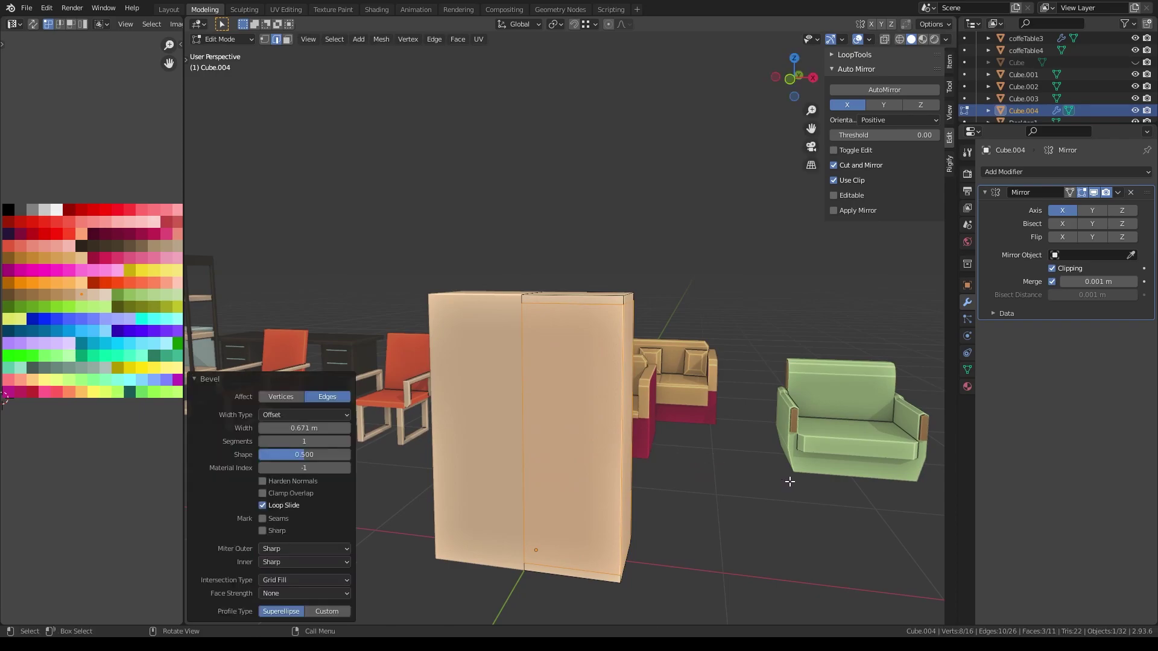
pyautogui.press('Escape')
pyautogui.click(606, 411)
pyautogui.rightClick(606, 411)
pyautogui.hotkey('ctrl', 'b')
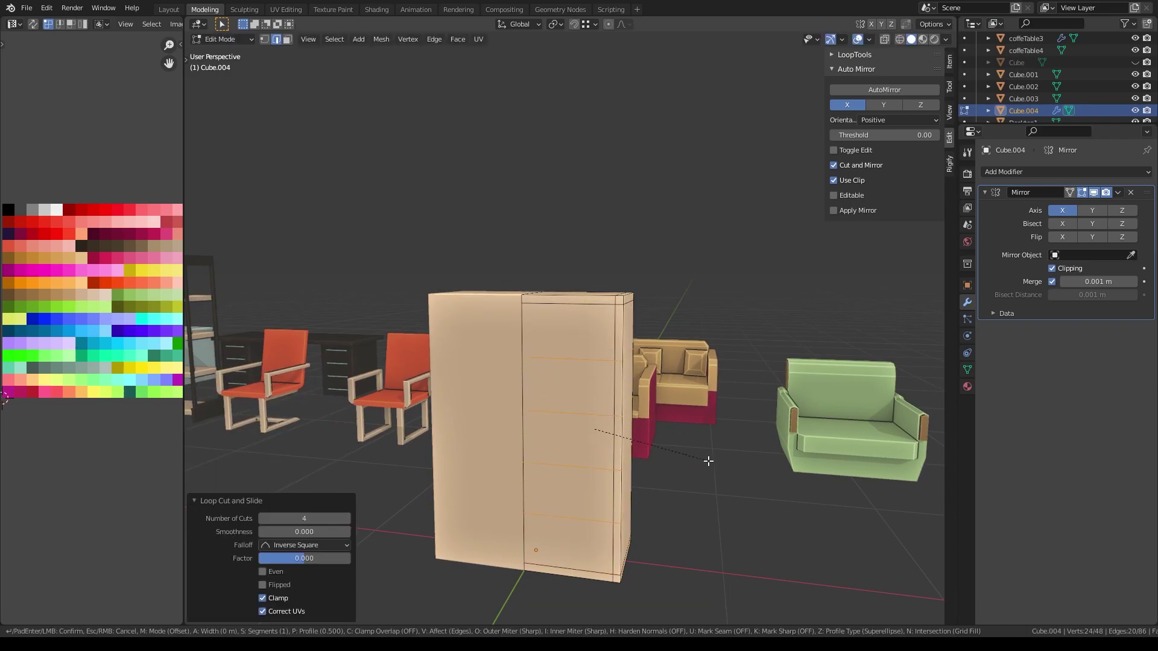
pyautogui.click(733, 481)
# - Extrude the front faces inward into open shelves and move the bookcase into place
pyautogui.moveTo(733, 481)
pyautogui.mouseDown(button='middle')
pyautogui.moveTo(603, 422)
pyautogui.moveTo(567, 428)
pyautogui.moveTo(604, 392)
pyautogui.moveTo(620, 320)
pyautogui.moveTo(531, 303)
pyautogui.mouseUp(button='middle')
pyautogui.press('e')
pyautogui.hotkey('shift', 'z')
pyautogui.press('Tab')
pyautogui.hotkey('shift', 'z')
pyautogui.scroll(-5, 603, 392)
pyautogui.press('g')
pyautogui.click(596, 356)
# - Offset the selected bookcase faces along their normals and isolate the desk
pyautogui.scroll(5, 596, 356)
pyautogui.hotkey('shift', 'z')
pyautogui.hotkey('shift', 'z')
pyautogui.press('Tab')
pyautogui.click(626, 322)
pyautogui.scroll(-5, 626, 322)
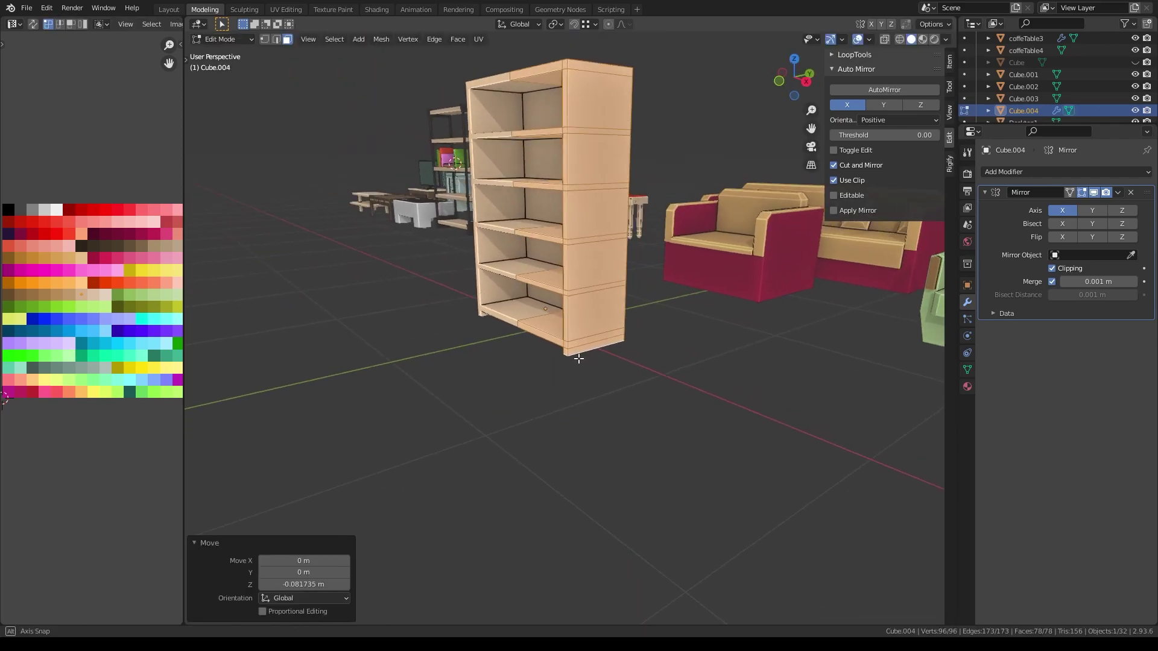
pyautogui.press('Tab')
pyautogui.press('KP_Divide')
# - Duplicate a desktop face, shrink it in depth and slide it sideways along X
pyautogui.press('Tab')
pyautogui.hotkey('shift', 'd')
pyautogui.moveTo(552, 343); pyautogui.dragTo(555, 289, button='middle')
pyautogui.press('s')
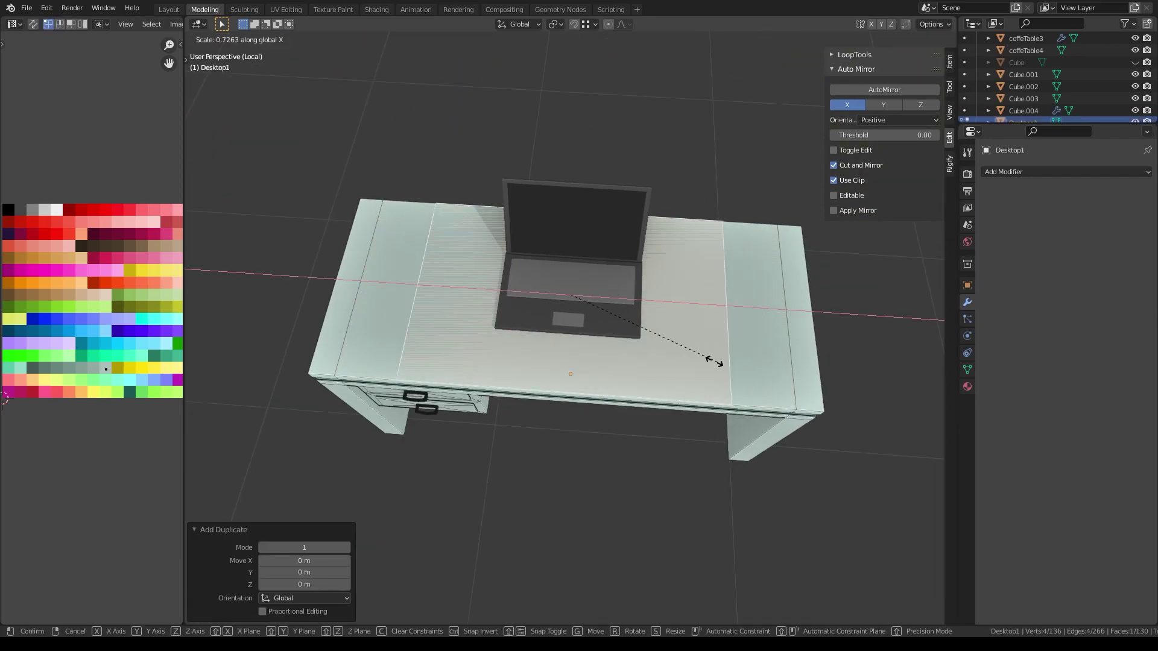
pyautogui.press('y')
pyautogui.click(554, 302)
pyautogui.press('g')
pyautogui.press('x')
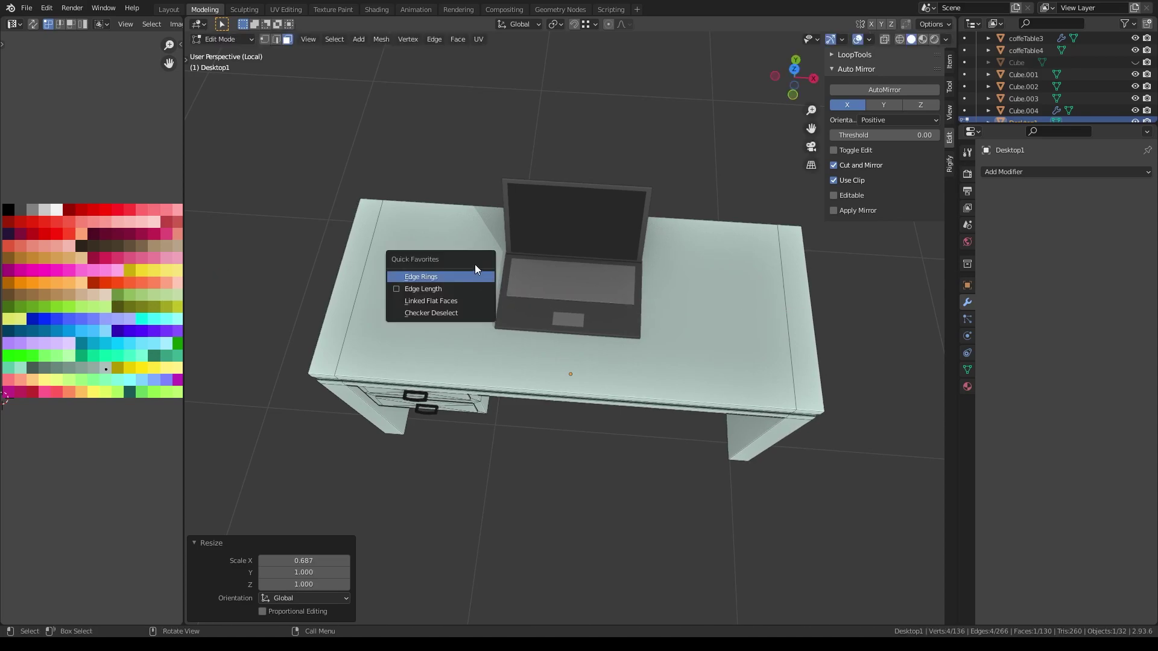
# - Relax the small square's outline with LoopTools and add two loop cuts across it
pyautogui.rightClick(545, 229)
pyautogui.click(610, 303)
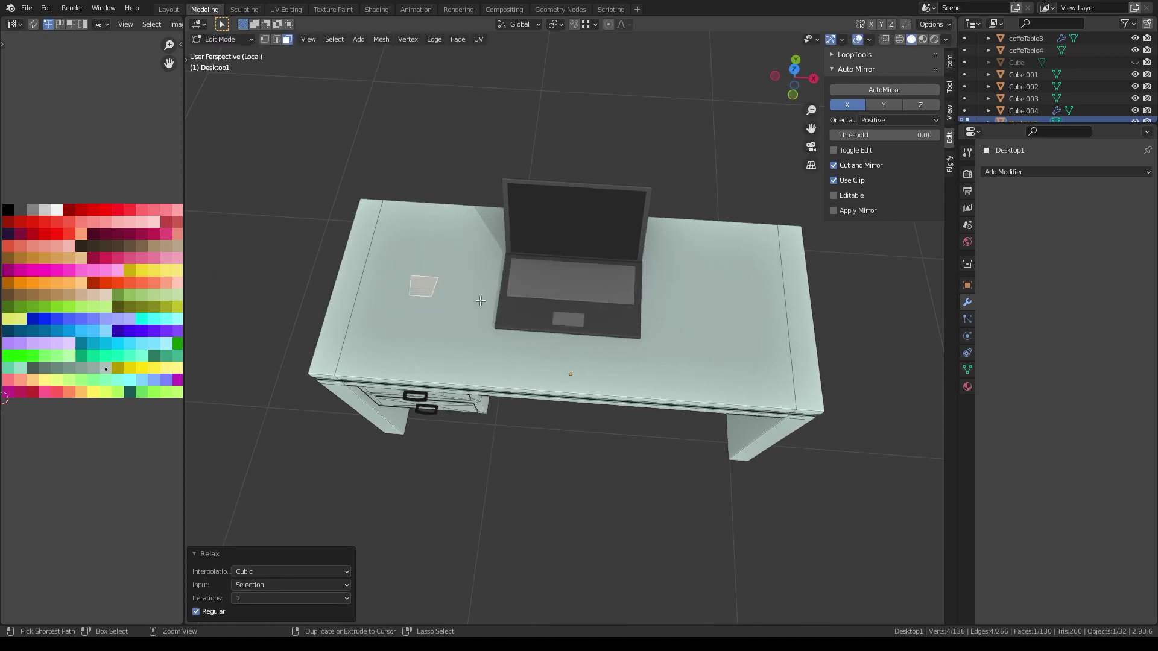
pyautogui.press('KP_Decimal')
pyautogui.rightClick(601, 277)
pyautogui.click(682, 325)
pyautogui.press('2')
pyautogui.hotkey('ctrl', 'r')
pyautogui.click(566, 306)
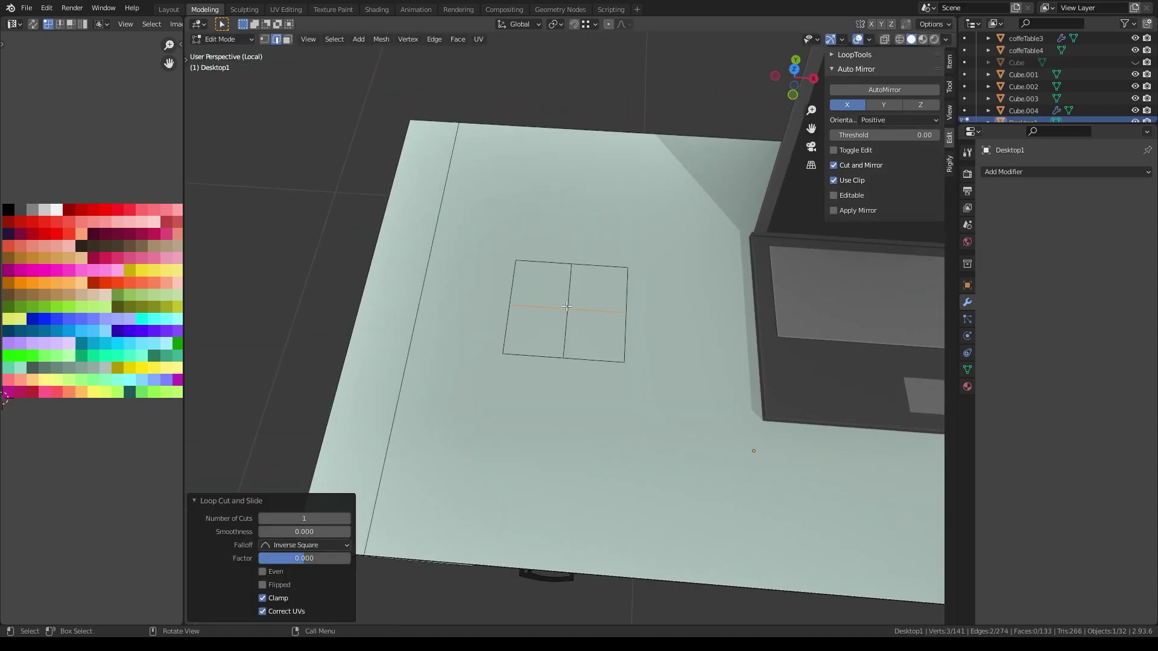
# - Snap the 3D cursor to the square, separate it, and set its origin to geometry
pyautogui.press('l')
pyautogui.moveTo(567, 306); pyautogui.dragTo(606, 348, button='middle')
pyautogui.hotkey('shift', 's')
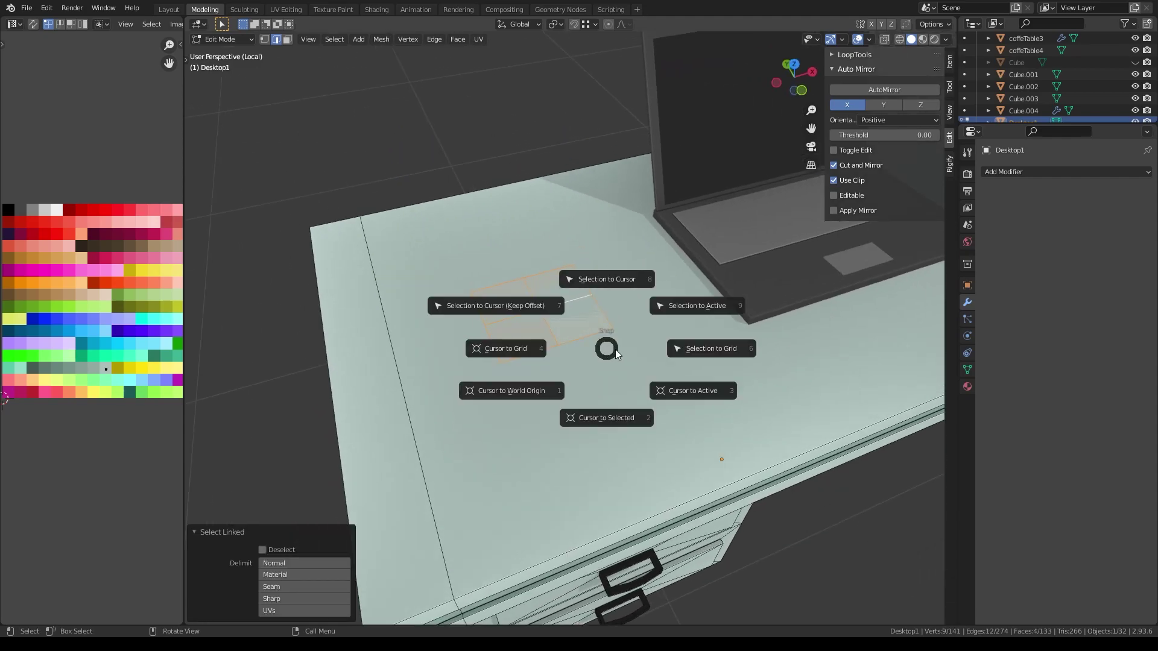
pyautogui.click(606, 418)
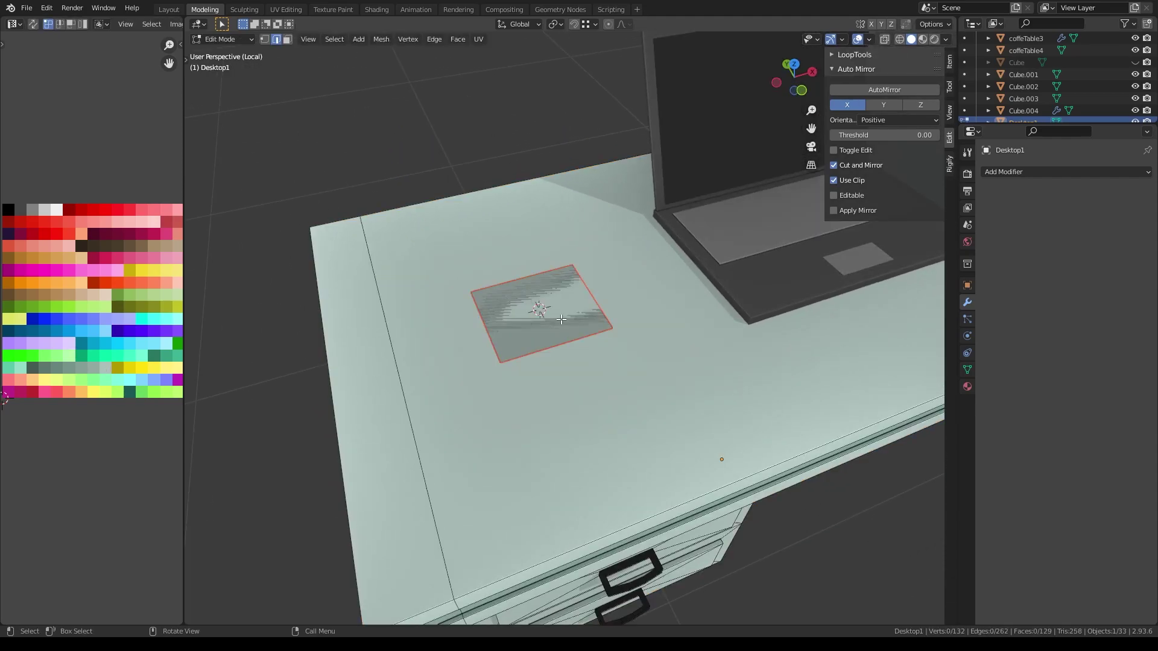
pyautogui.press('Tab')
pyautogui.click(346, 38)
pyautogui.click(487, 77)
# - Round the square face into a regular octagon with LoopTools Circle
pyautogui.press('Tab')
pyautogui.press('KP_Decimal')
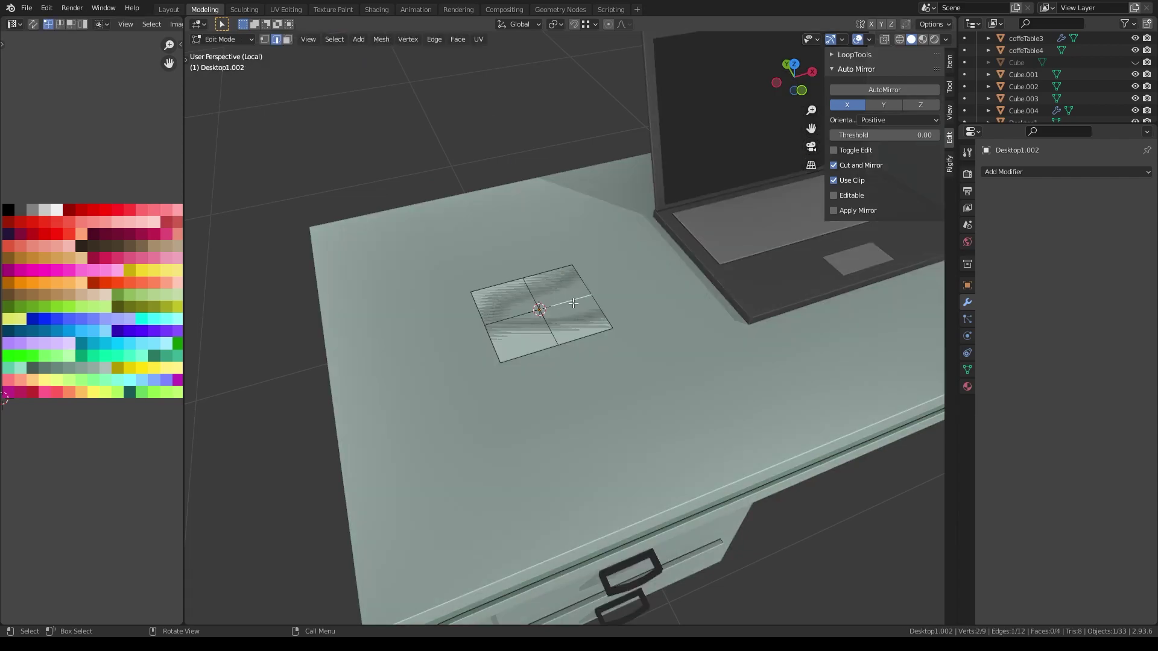
pyautogui.rightClick(547, 275)
pyautogui.click(686, 233)
pyautogui.hotkey('ctrl', 'z')
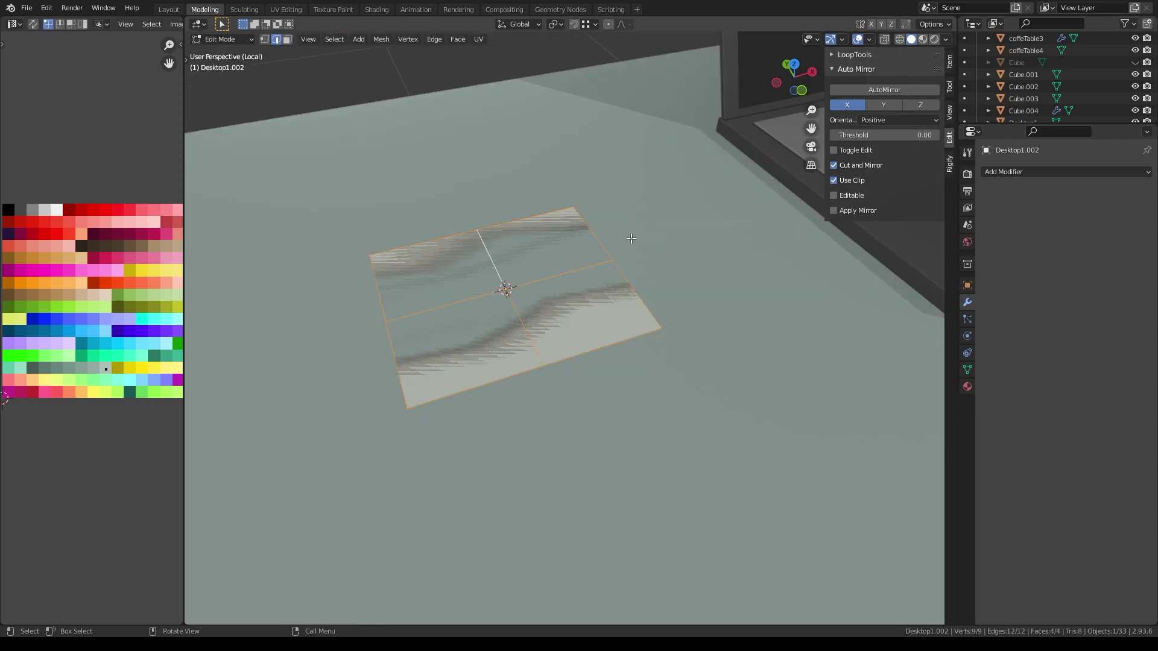
pyautogui.rightClick(631, 238)
pyautogui.click(688, 248)
# - Extrude the octagon face upward to form the lamp base
pyautogui.scroll(-2, 588, 280)
pyautogui.moveTo(588, 280); pyautogui.dragTo(524, 274, button='middle')
pyautogui.press('e')
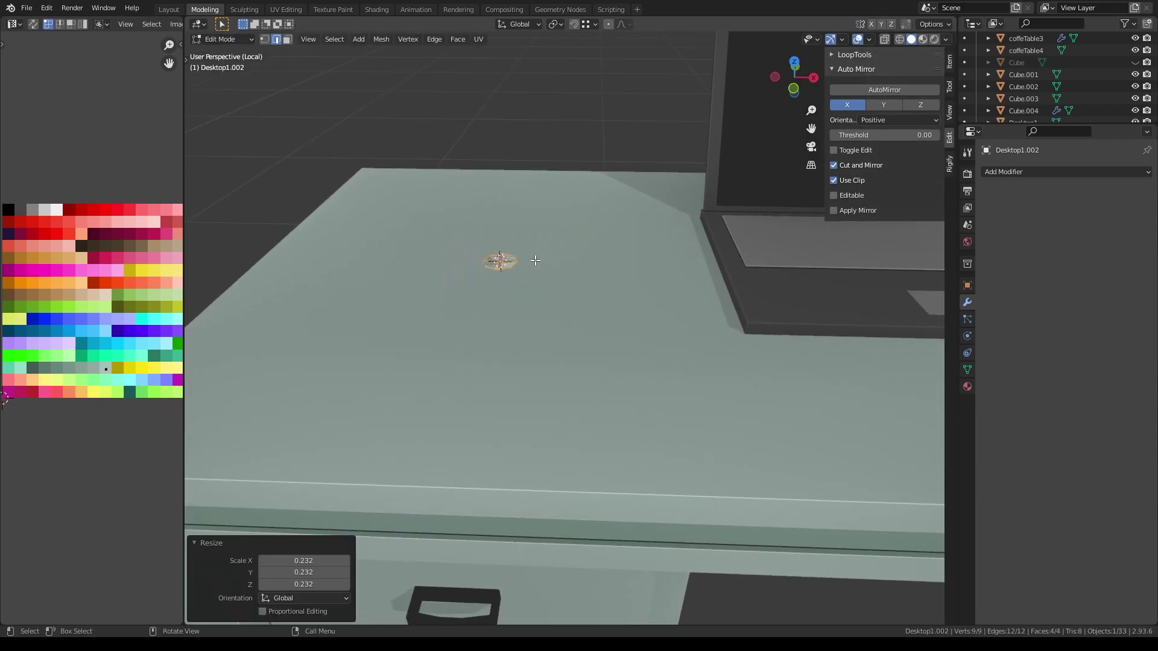
pyautogui.click(530, 257)
# - Shrink the base top to 0.541 scale and extrude a thin pole upward
pyautogui.press('s')
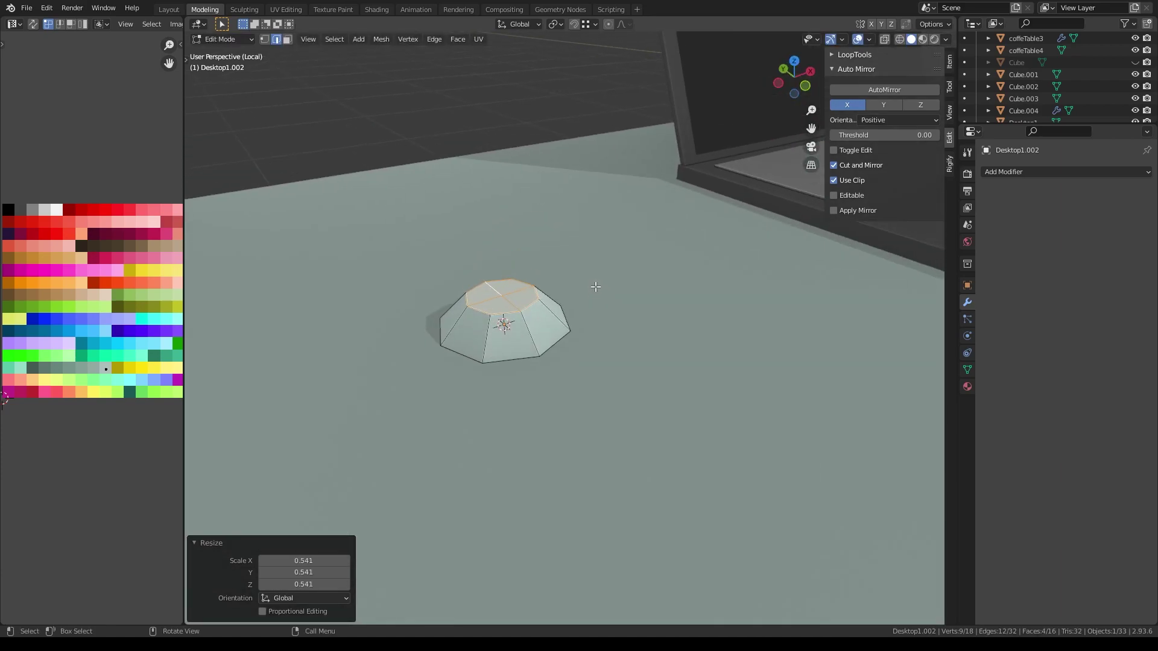
pyautogui.moveTo(517, 258); pyautogui.dragTo(632, 299, button='middle')
pyautogui.click(661, 309)
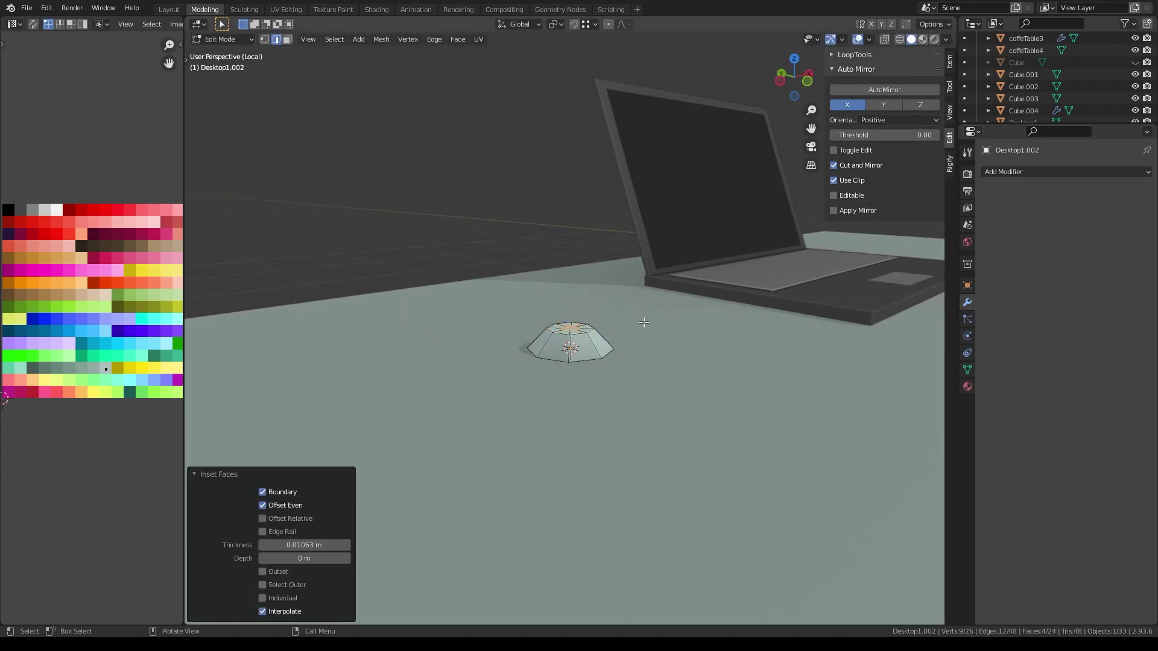
pyautogui.click(629, 83)
pyautogui.moveTo(628, 82); pyautogui.dragTo(596, 178, button='middle')
pyautogui.moveTo(594, 300); pyautogui.dragTo(653, 331, button='middle')
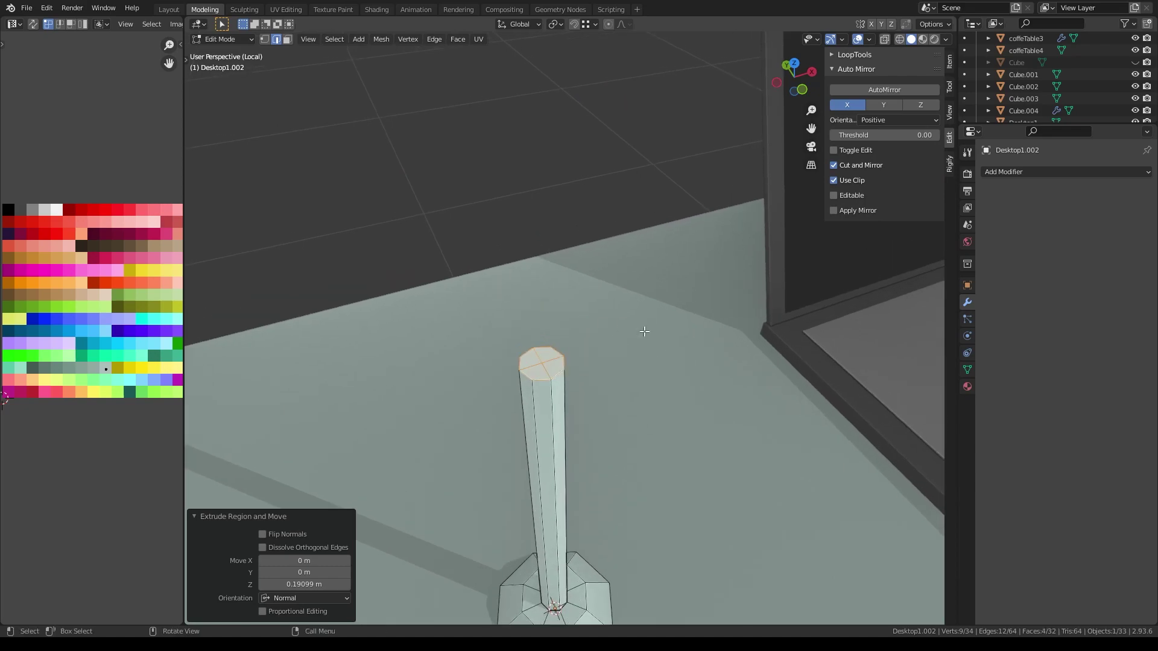
# - Inset and extrude the pole's top in front view to build a rounded finial
pyautogui.press('i')
pyautogui.click(653, 335)
pyautogui.press('e')
pyautogui.click(582, 333)
pyautogui.press('KP_1')
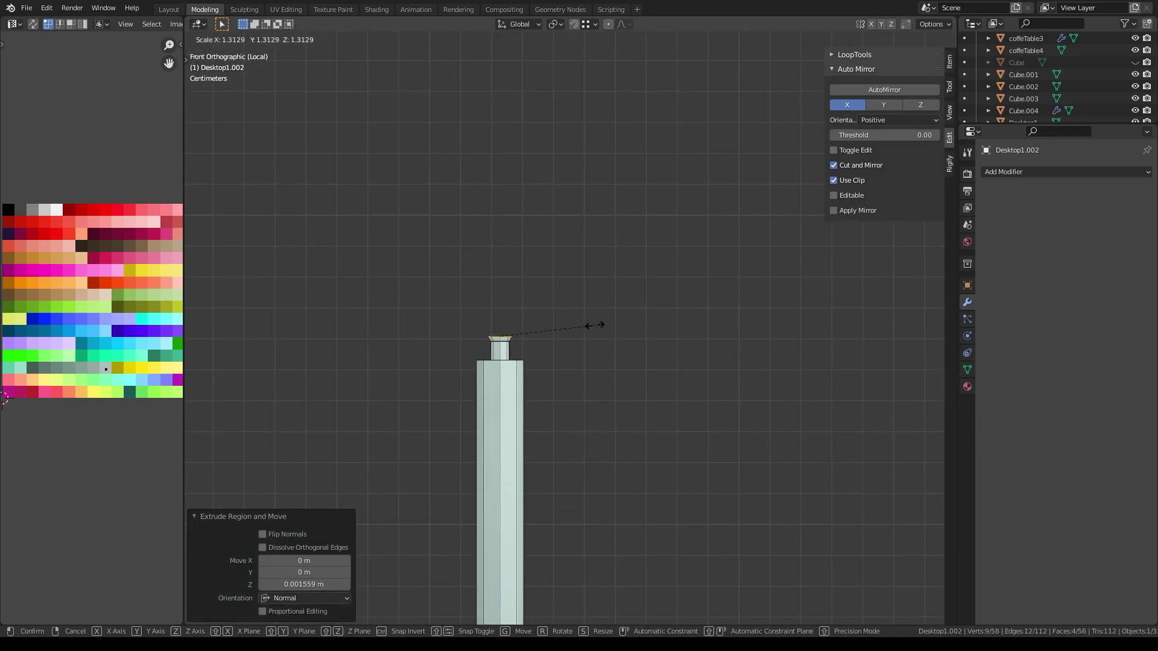
pyautogui.press('e')
pyautogui.click(691, 225)
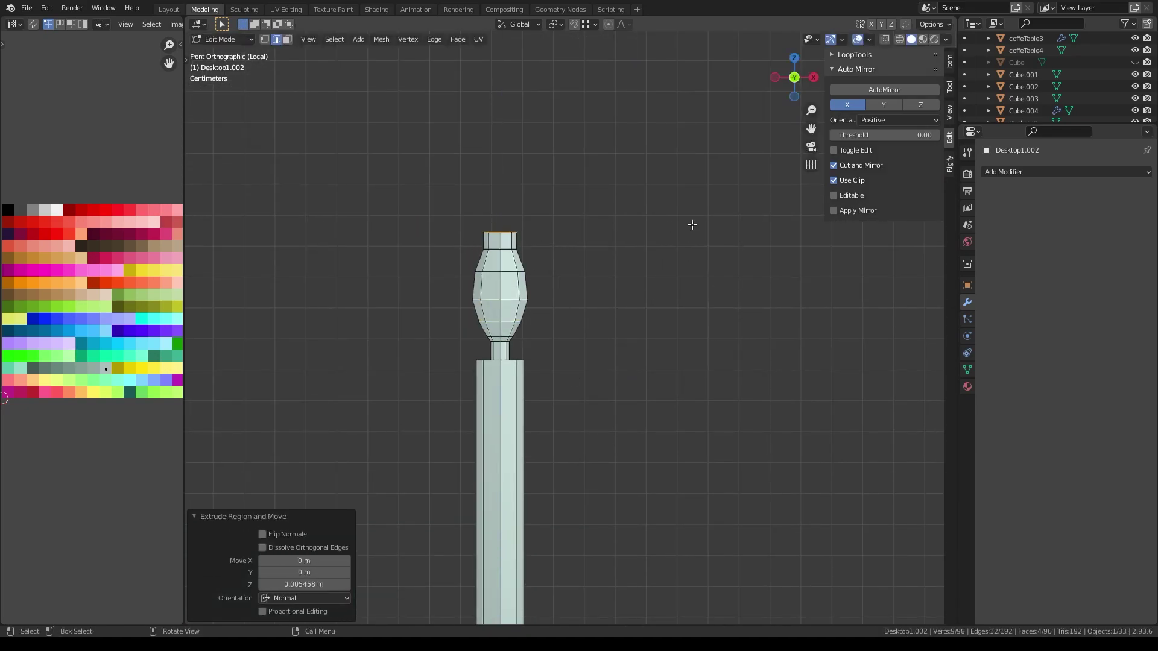
pyautogui.click(562, 197)
# - Slide an edge loop near the pole's top and bevel it into a narrow band
pyautogui.moveTo(561, 197); pyautogui.dragTo(526, 326, button='middle')
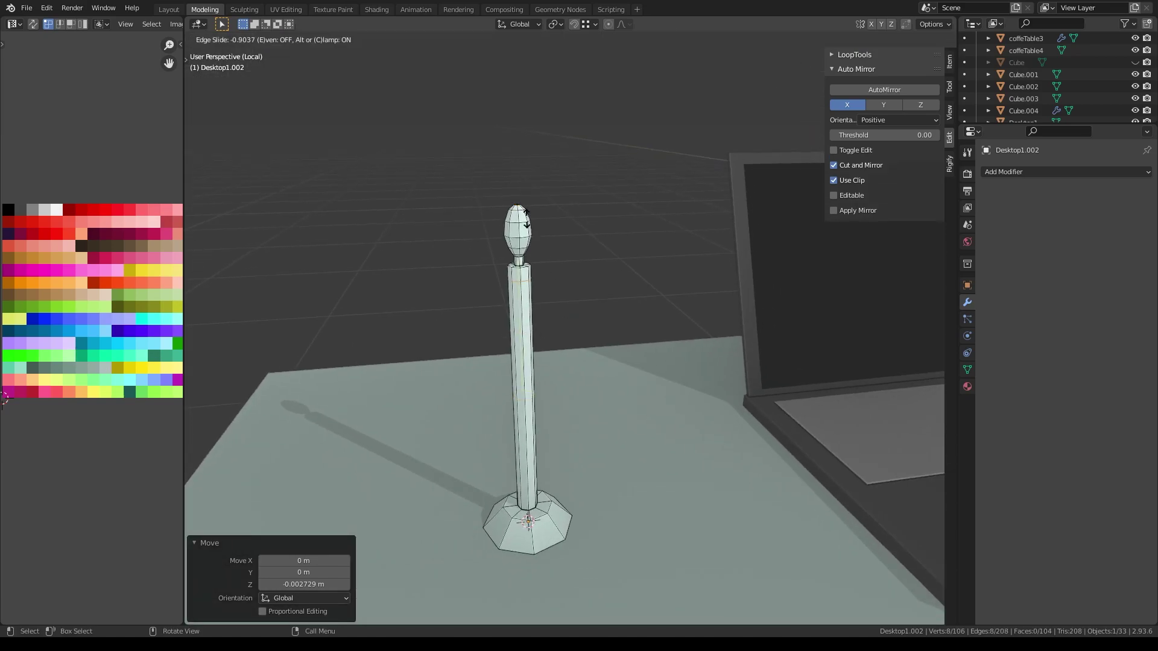
pyautogui.click(526, 219)
pyautogui.scroll(4, 573, 263)
pyautogui.hotkey('ctrl', 'b')
pyautogui.click(476, 224)
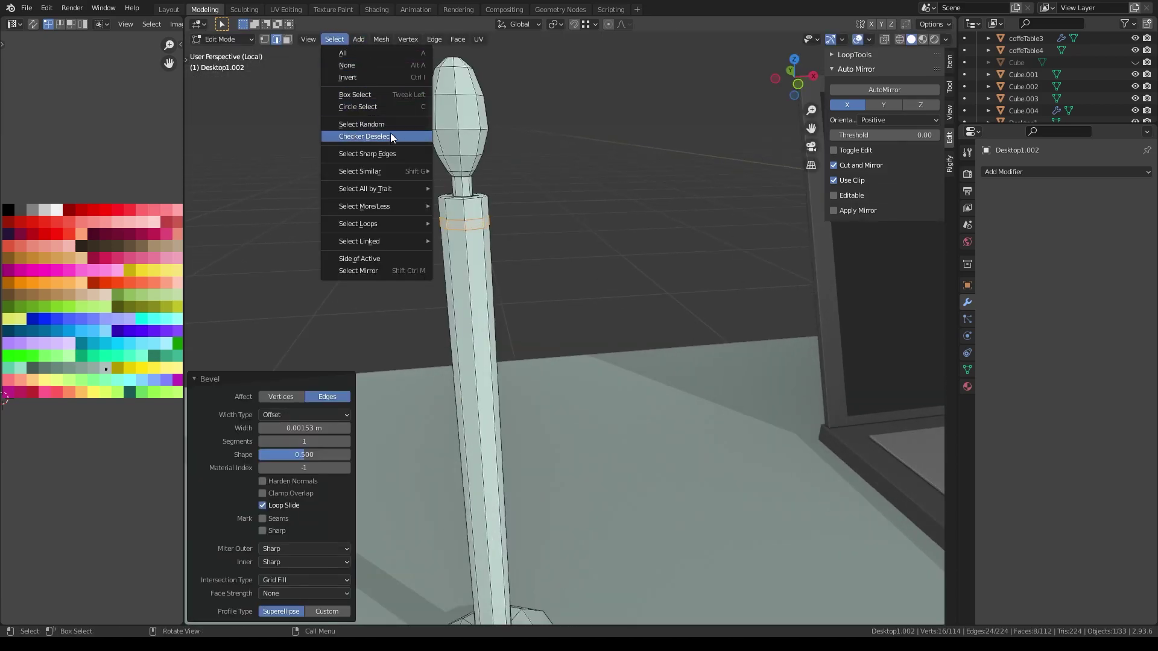
# - Checker-deselect the band and extrude its faces along normals into four short arms
pyautogui.click(390, 137)
pyautogui.moveTo(390, 136)
pyautogui.mouseDown(button='middle')
pyautogui.moveTo(470, 188)
pyautogui.moveTo(448, 139)
pyautogui.mouseUp(button='middle')
pyautogui.hotkey('alt', 'e')
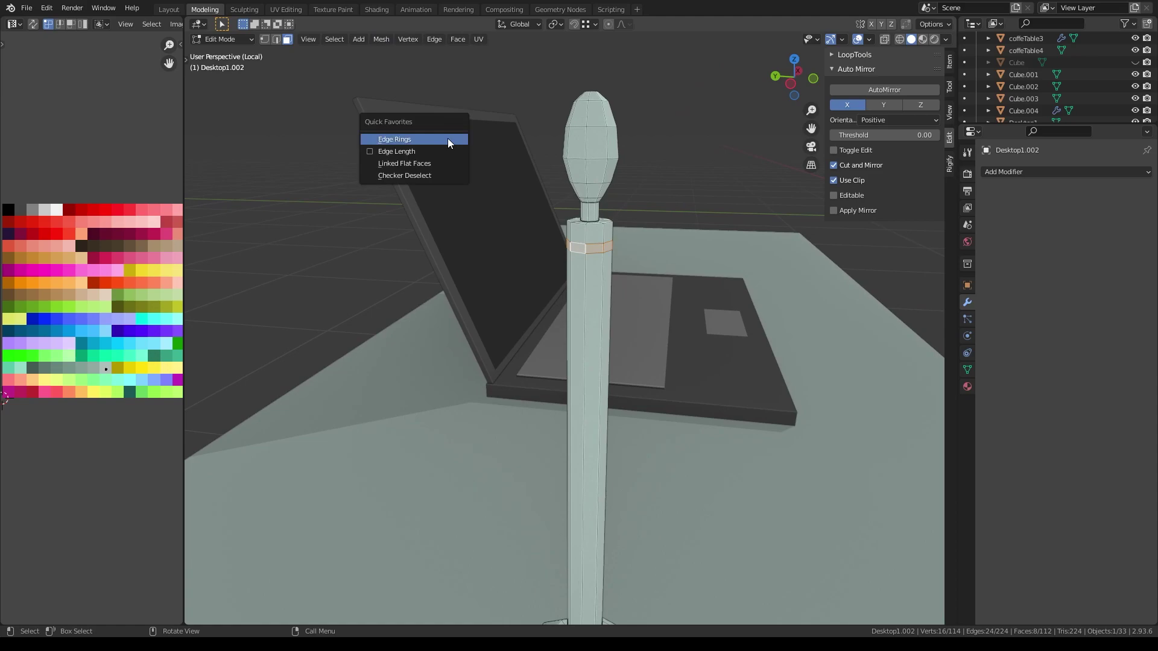
pyautogui.click(448, 138)
pyautogui.click(633, 184)
# - Raise a face ring up the pole and flare it into a shade, top at 0.692 scale
pyautogui.scroll(-4, 633, 184)
pyautogui.moveTo(632, 184); pyautogui.dragTo(617, 196, button='middle')
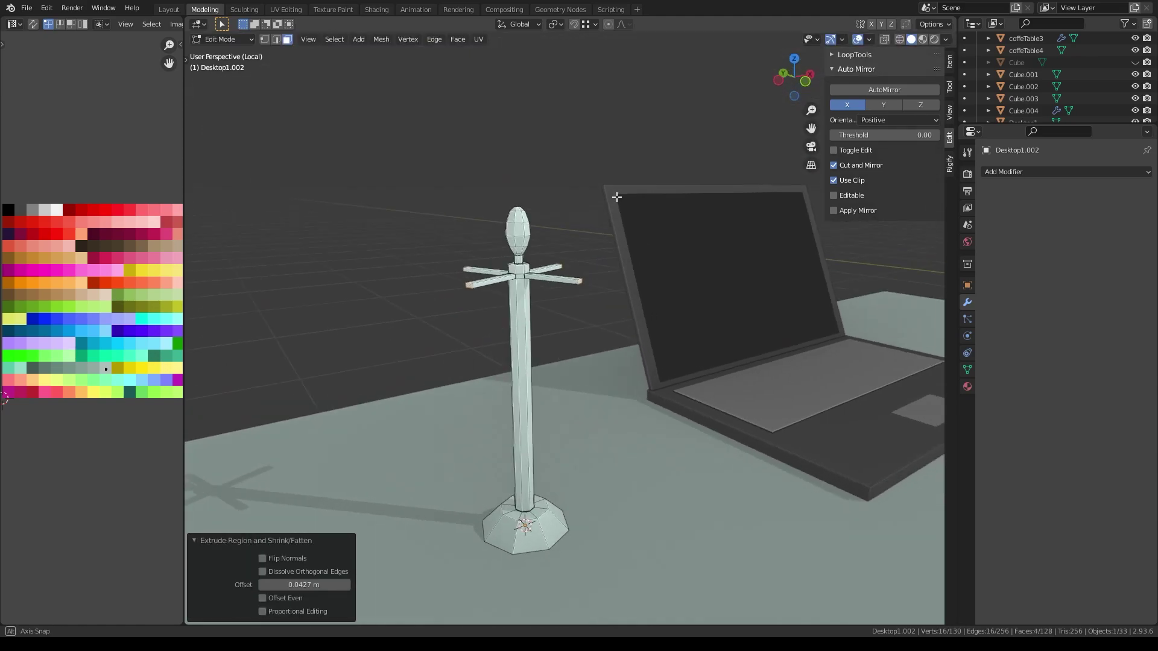
pyautogui.keyDown('alt'); pyautogui.click(551, 515); pyautogui.keyUp('alt')
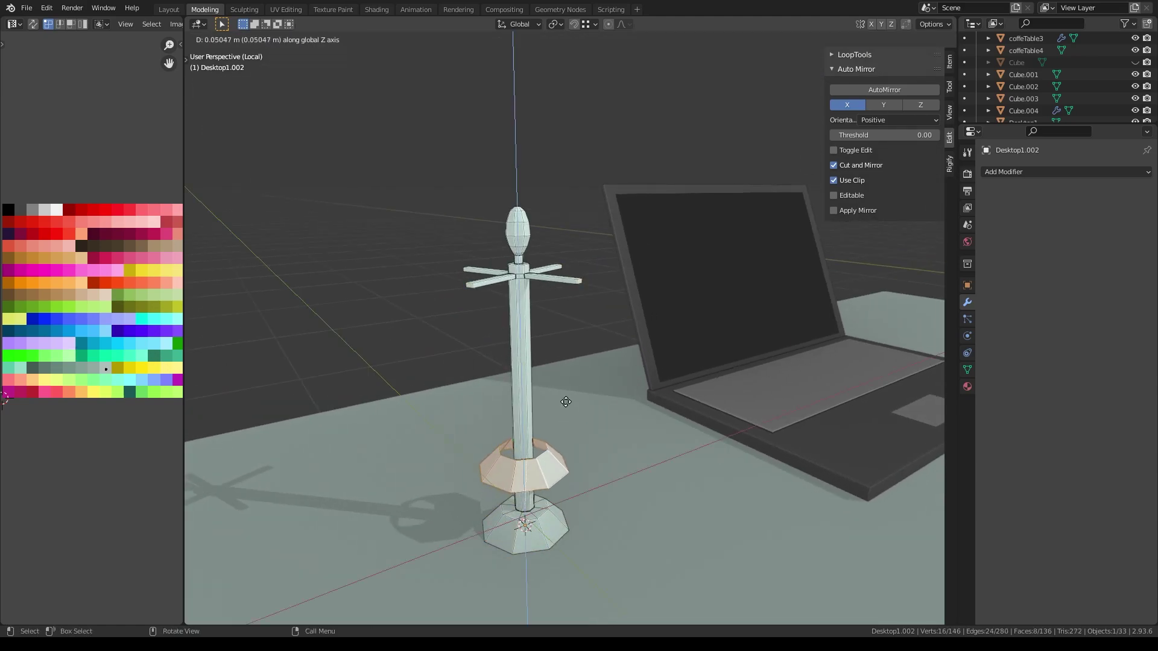
pyautogui.click(573, 250)
pyautogui.press('s')
pyautogui.click(679, 261)
pyautogui.keyDown('alt'); pyautogui.click(573, 225); pyautogui.keyUp('alt')
pyautogui.press('s')
pyautogui.click(620, 220)
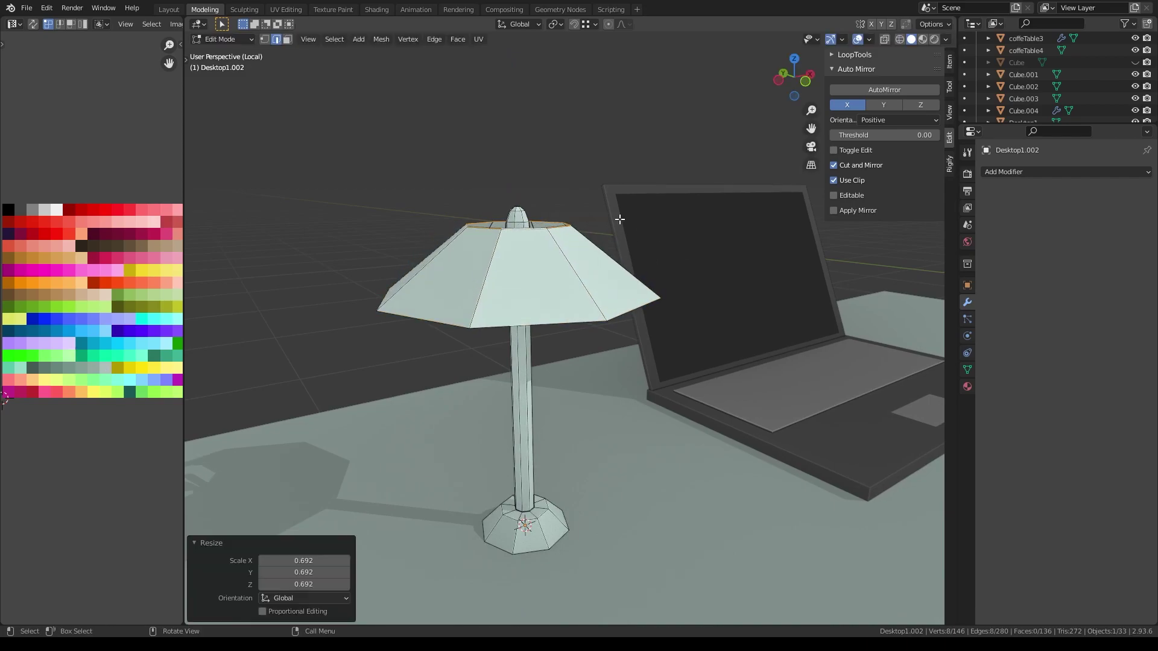
# - Thicken the lampshade wall by extruding its faces along normals
pyautogui.press('3')
pyautogui.moveTo(620, 220); pyautogui.dragTo(620, 241, button='middle')
pyautogui.hotkey('alt', 'e')
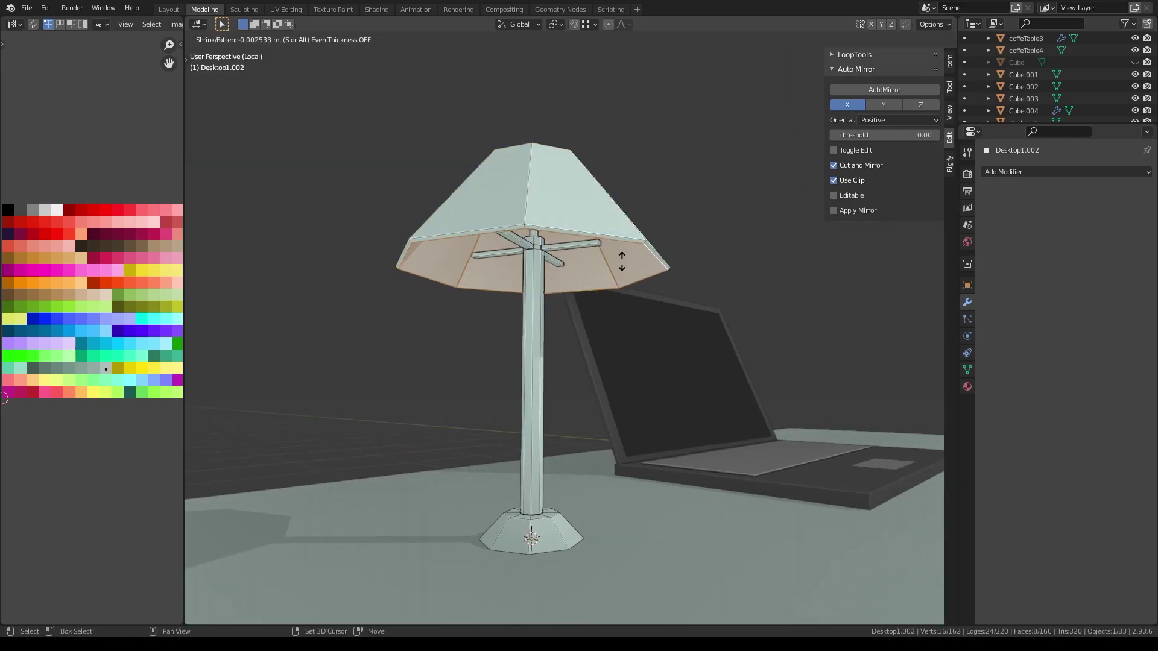
pyautogui.click(622, 261)
# - Select the four arm end faces and delete them to open the arms
pyautogui.scroll(3, 622, 261)
pyautogui.click(529, 152)
pyautogui.moveTo(529, 152); pyautogui.dragTo(587, 236, button='middle')
pyautogui.keyDown('shift'); pyautogui.click(587, 237); pyautogui.keyUp('shift')
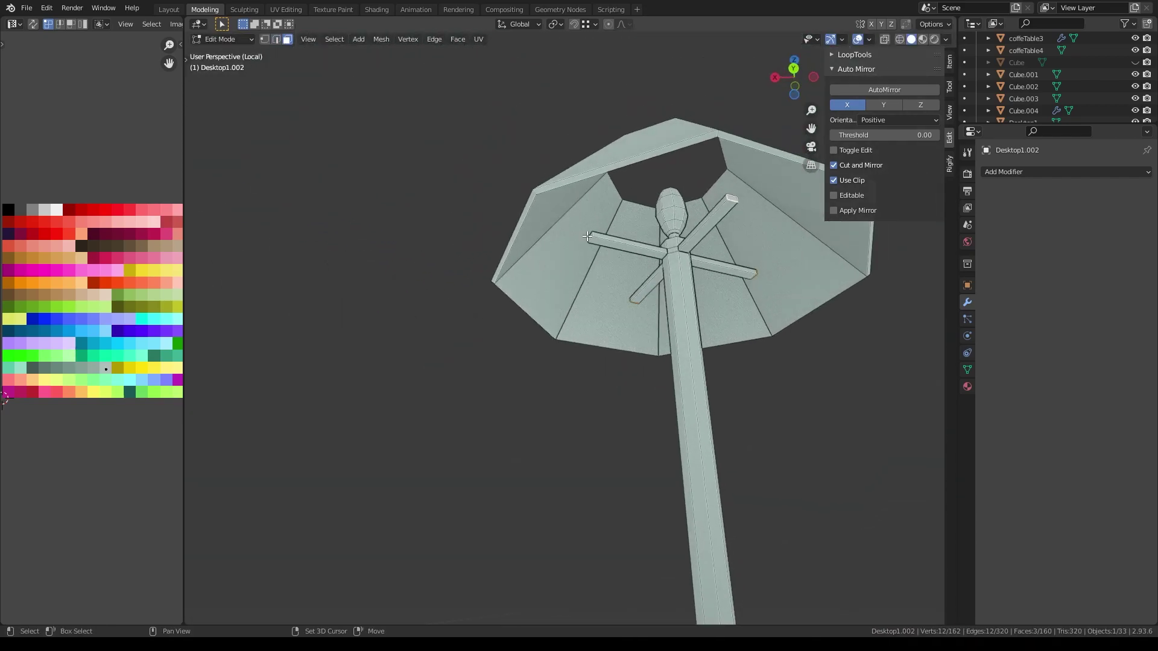
pyautogui.click(716, 294)
pyautogui.scroll(-3, 698, 316)
pyautogui.scroll(2, 615, 292)
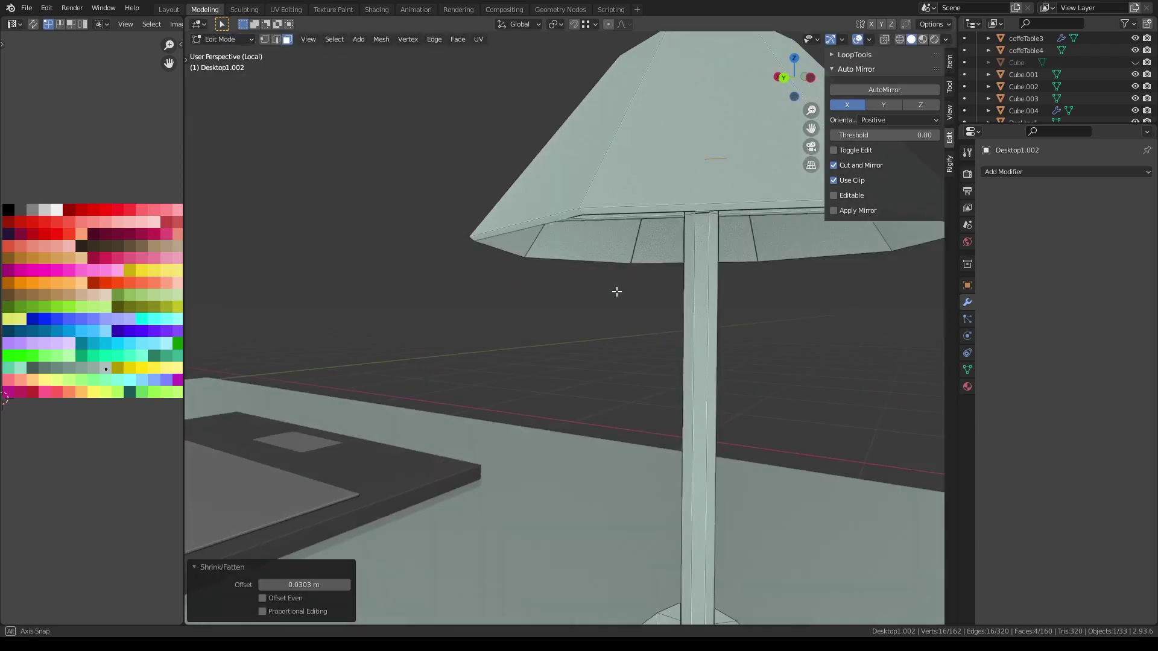
pyautogui.moveTo(615, 292); pyautogui.dragTo(591, 344, button='middle')
pyautogui.hotkey('shift', 'z')
pyautogui.press('x')
pyautogui.click(640, 370)
pyautogui.press('2')
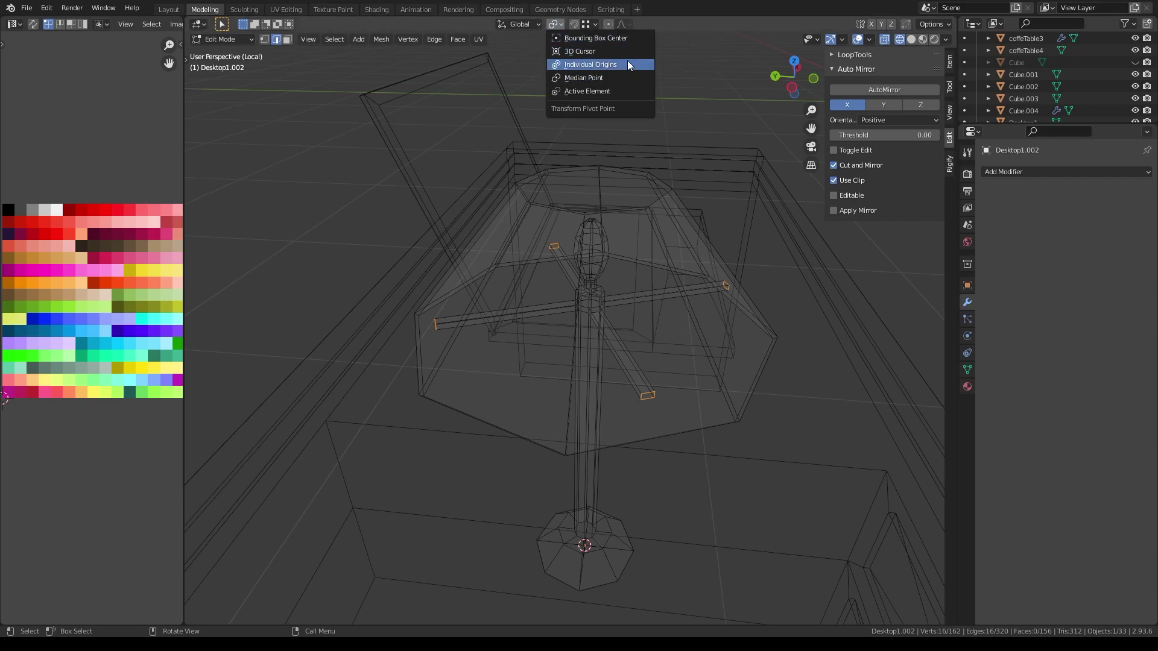
# - Scale the arm ends in place and select the linked lamp mesh in face mode
pyautogui.click(648, 395)
pyautogui.hotkey('shift', 'z')
pyautogui.moveTo(649, 395)
pyautogui.mouseDown(button='middle')
pyautogui.moveTo(698, 435)
pyautogui.moveTo(525, 266)
pyautogui.mouseUp(button='middle')
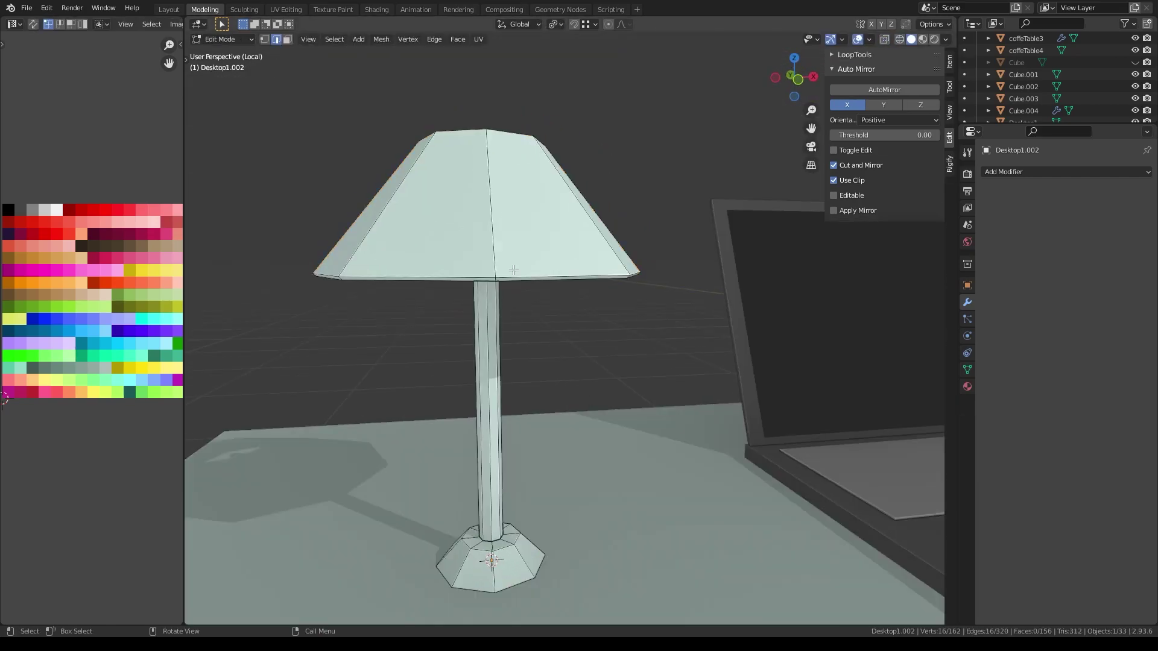
pyautogui.hotkey('ctrl', 'l')
pyautogui.hotkey('shift', 'z')
pyautogui.moveTo(574, 196); pyautogui.dragTo(603, 302, button='middle')
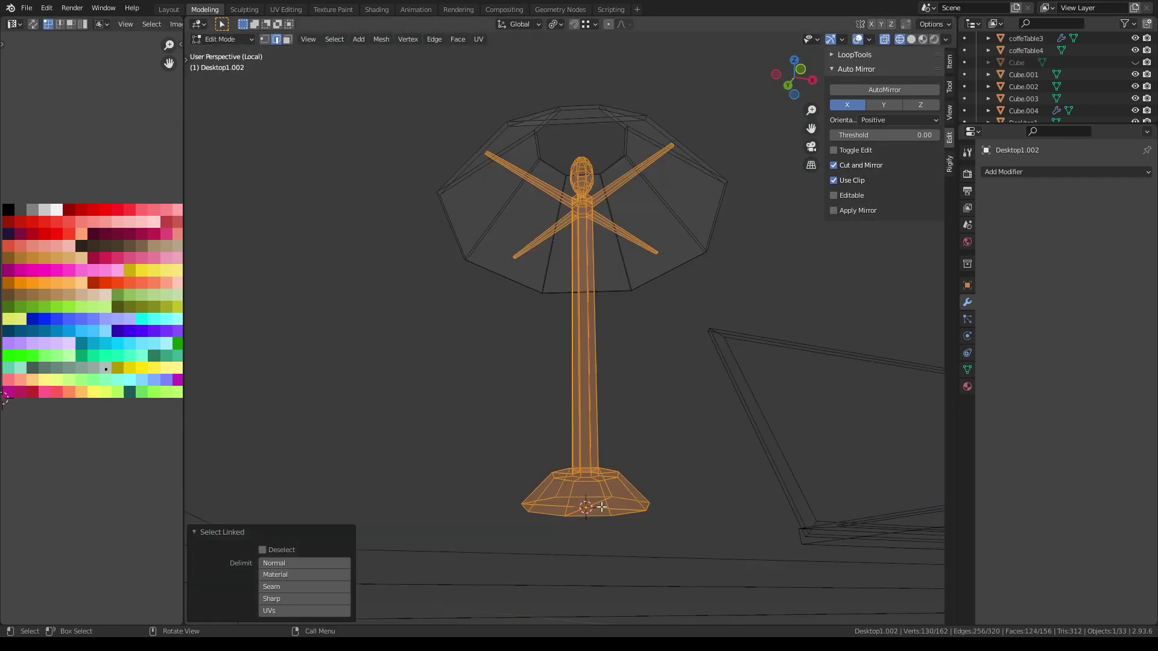
pyautogui.press('3')
# - Select the base, grow it up the pole and arms, and colour the stand yellow-green
pyautogui.click(595, 507)
pyautogui.press('ctrl+KP_Add')
pyautogui.moveTo(595, 506)
pyautogui.mouseDown(button='middle')
pyautogui.moveTo(693, 422)
pyautogui.moveTo(851, 408)
pyautogui.moveTo(117, 328)
pyautogui.mouseUp(button='middle')
pyautogui.hotkey('shift', 'z')
pyautogui.press('ctrl+KP_Add')
pyautogui.press('ctrl+KP_Add')
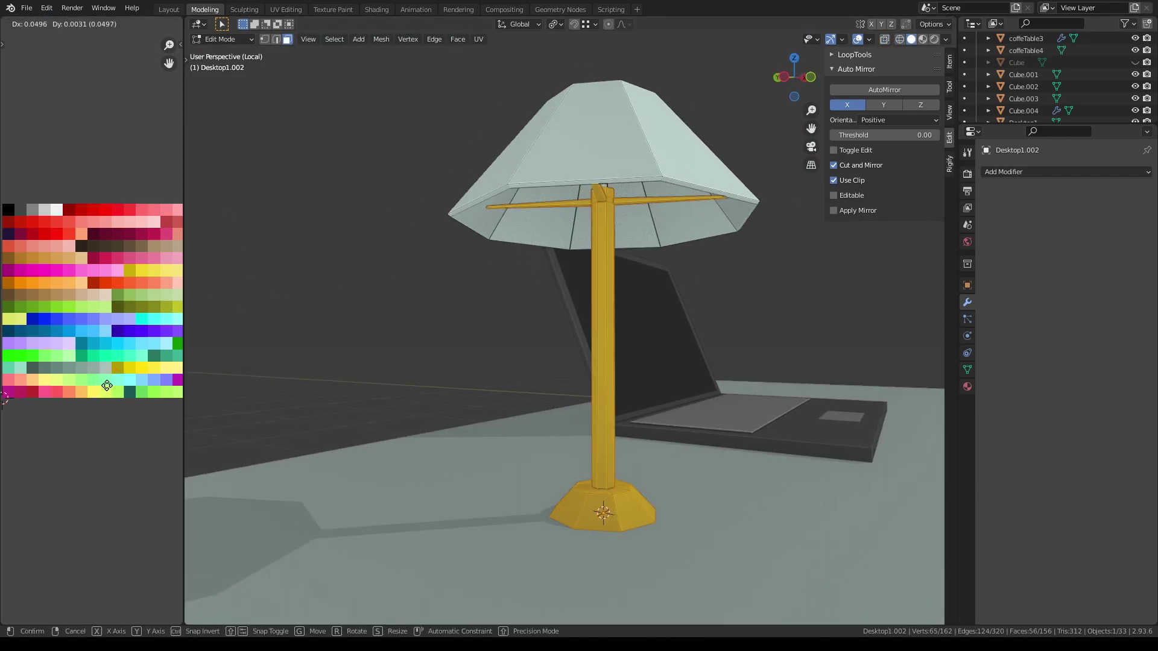
pyautogui.click(107, 385)
# - Hide the stand, select the whole lampshade and shift its UVs onto bright green
pyautogui.press('g')
pyautogui.press('h')
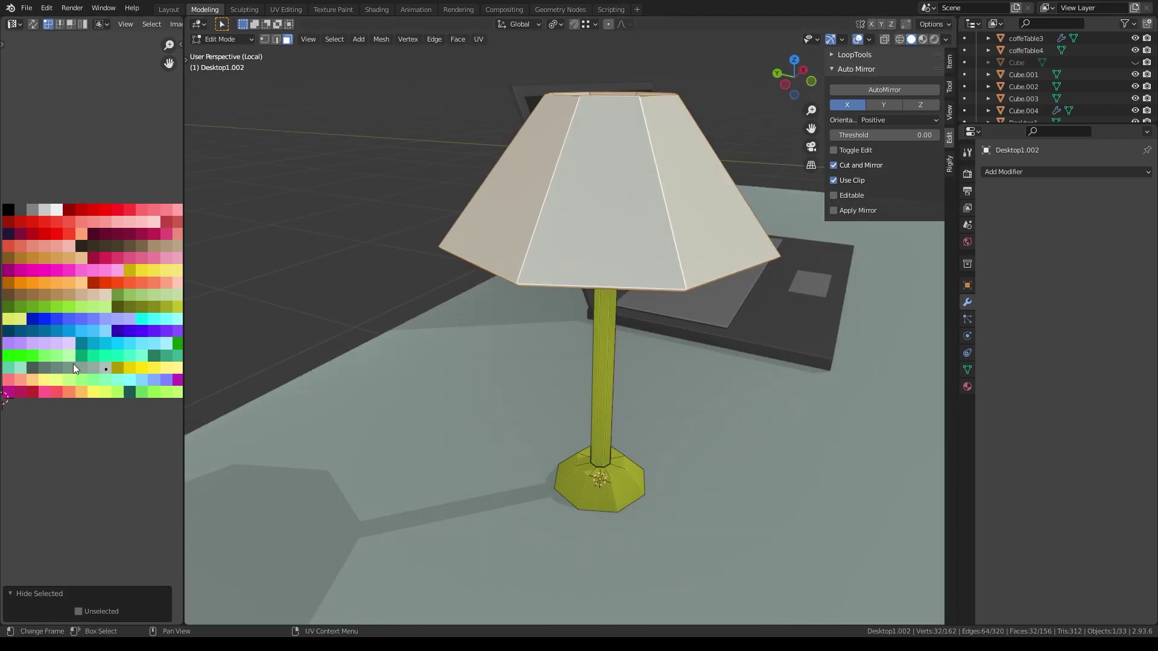
pyautogui.press('l')
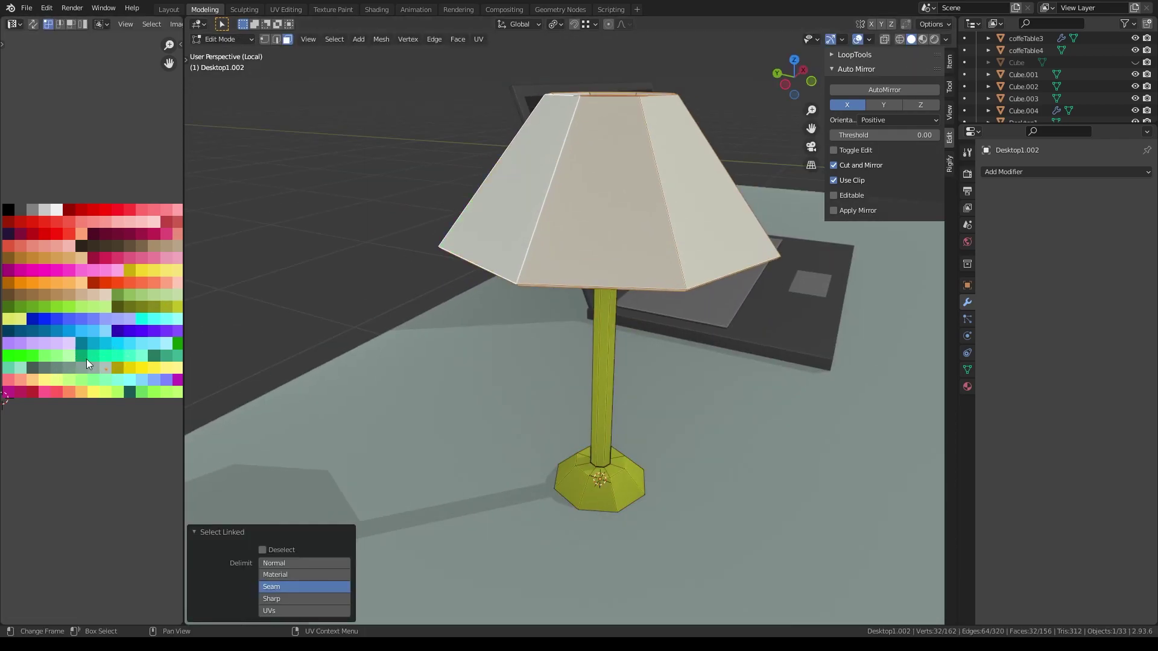
pyautogui.press('g')
pyautogui.click(109, 366)
pyautogui.moveTo(543, 301)
pyautogui.mouseDown(button='middle')
pyautogui.moveTo(603, 181)
pyautogui.moveTo(715, 168)
pyautogui.moveTo(722, 146)
pyautogui.mouseUp(button='middle')
pyautogui.press('ctrl+KP_Add')
pyautogui.press('ctrl+KP_Add')
# - Return to Object Mode and frame the finished lamp from above
pyautogui.press('Tab')
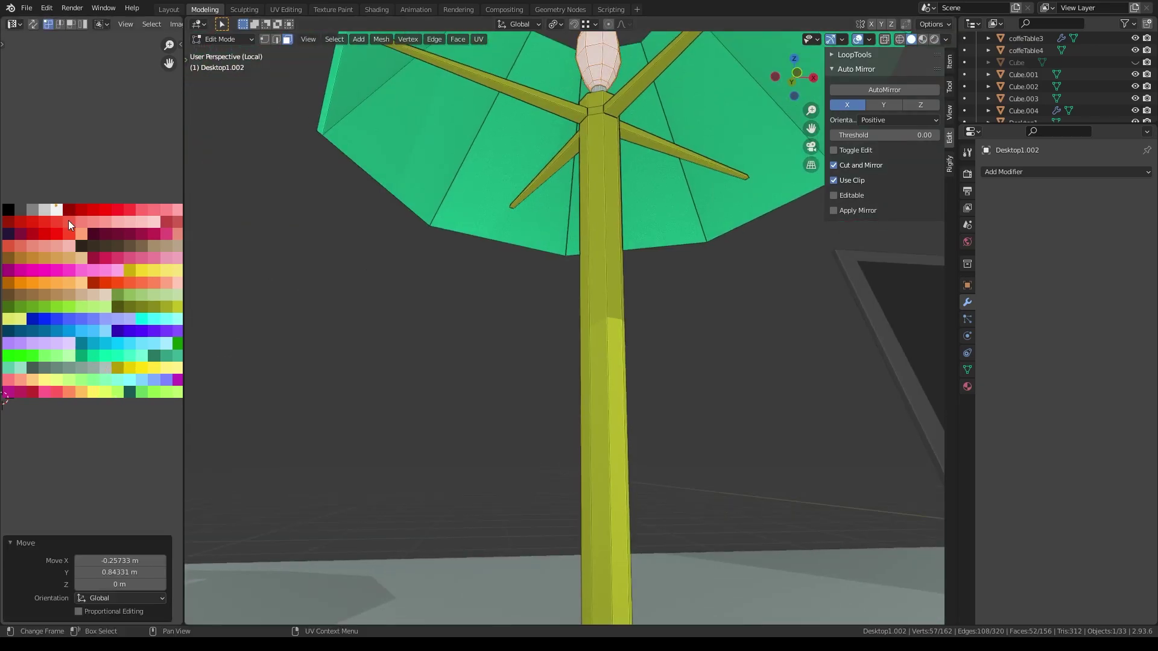
pyautogui.press('KP_Decimal')
pyautogui.moveTo(617, 215)
pyautogui.mouseDown(button='middle')
pyautogui.moveTo(716, 360)
pyautogui.moveTo(235, 368)
pyautogui.moveTo(430, 361)
pyautogui.mouseUp(button='middle')
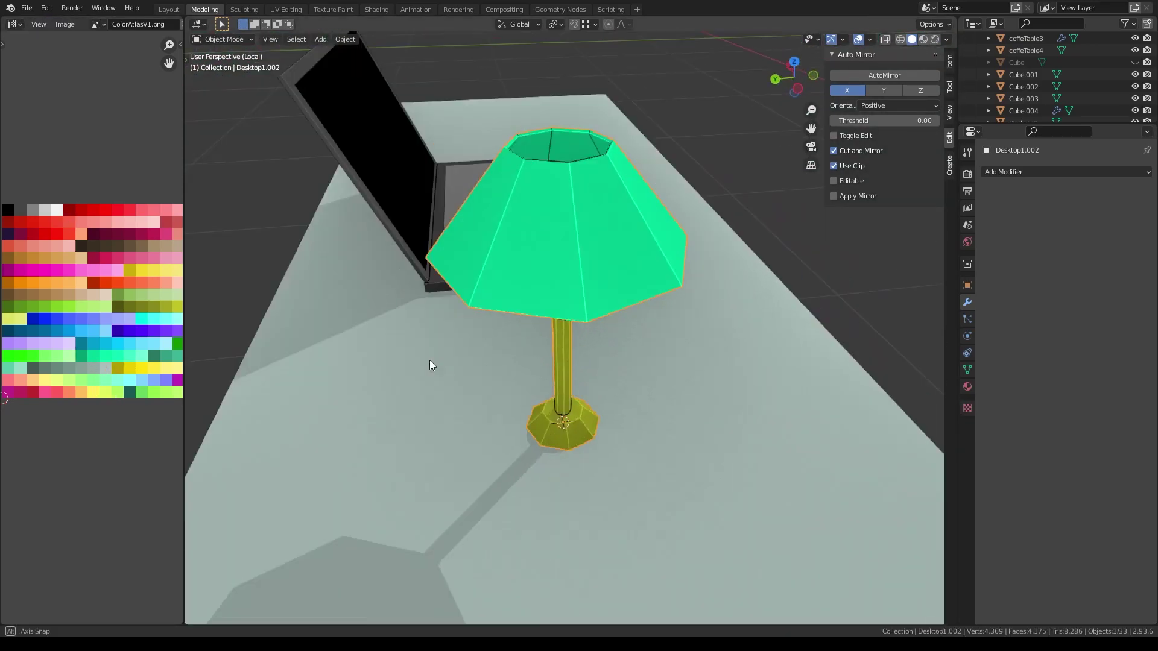